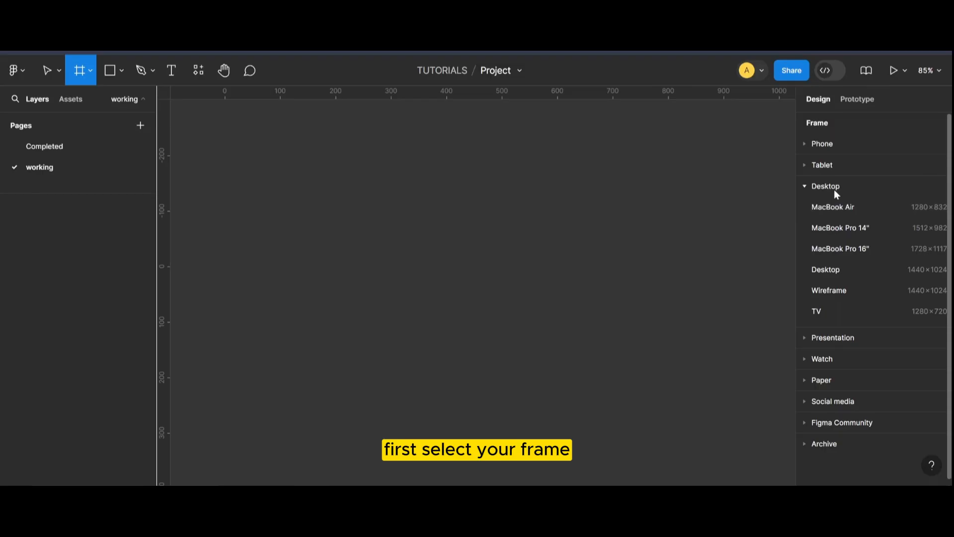
Create a Desktop frame of 1440 × 1024 for the landing page.
click(848, 267)
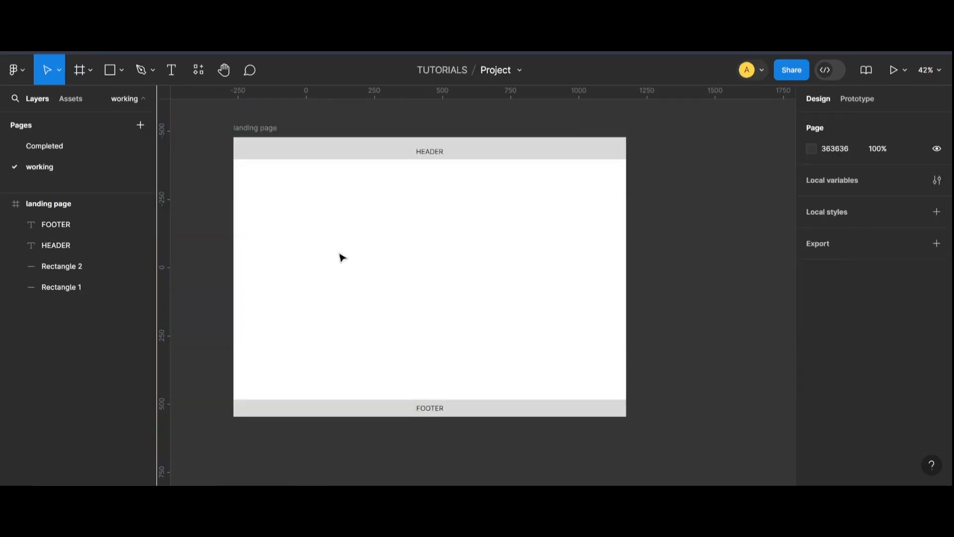
Draw a 1440 × 279 rectangle across the top of the landing page frame and duplicate it into three rectangles above the frame.
click(121, 69)
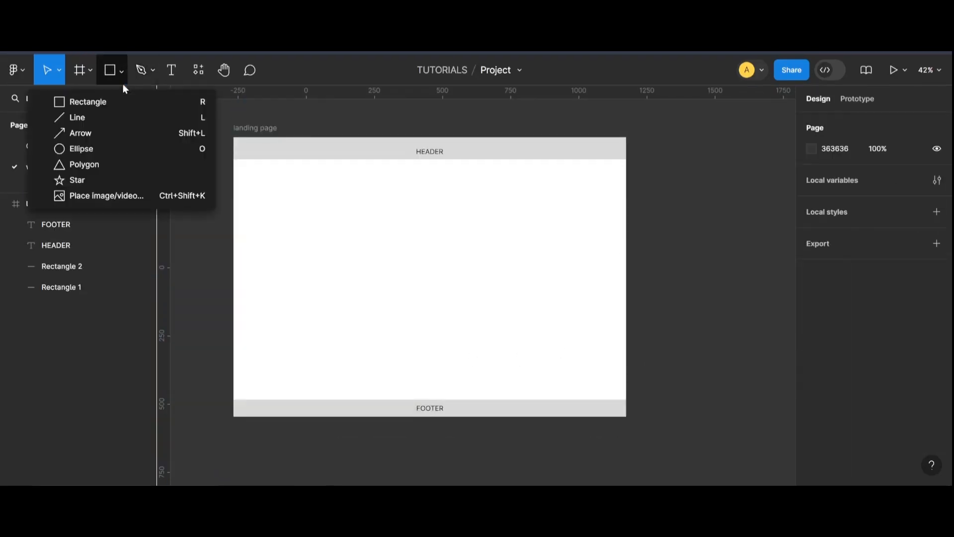
click(88, 100)
drag(233, 137, 626, 213)
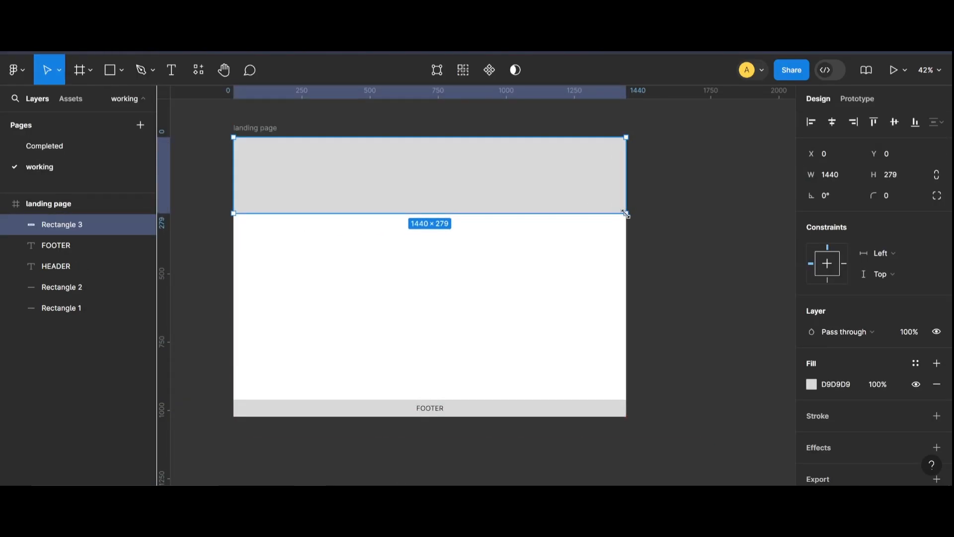
drag(417, 310, 313, 172)
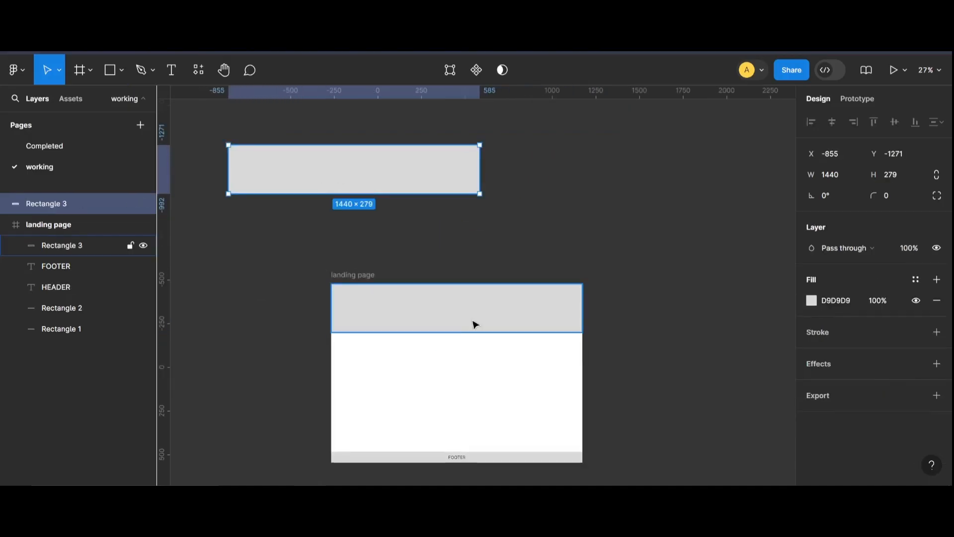
drag(475, 324, 655, 168)
scroll(250, 336, down, 1)
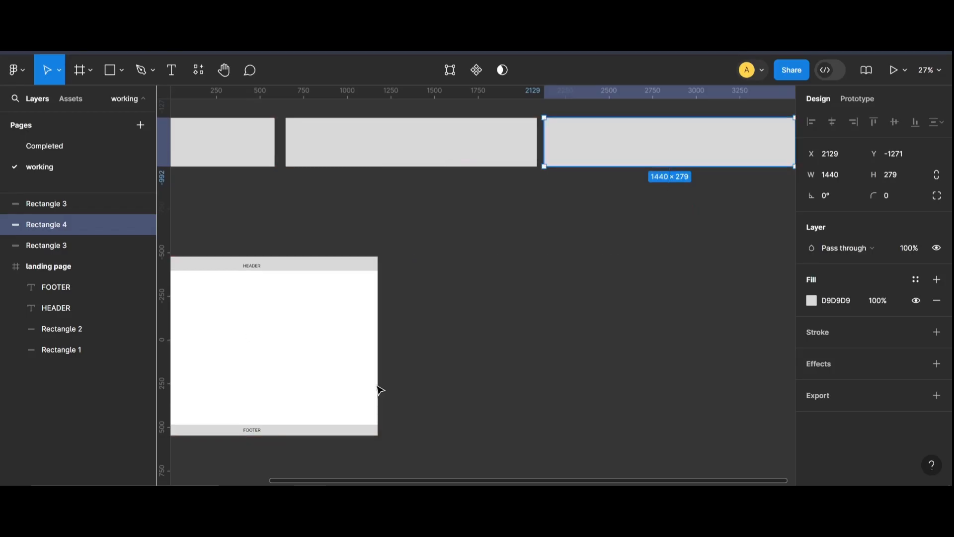
Open the Unsplash plugin and search for "arts" images.
key(Escape)
key(shift+1)
click(198, 70)
click(258, 222)
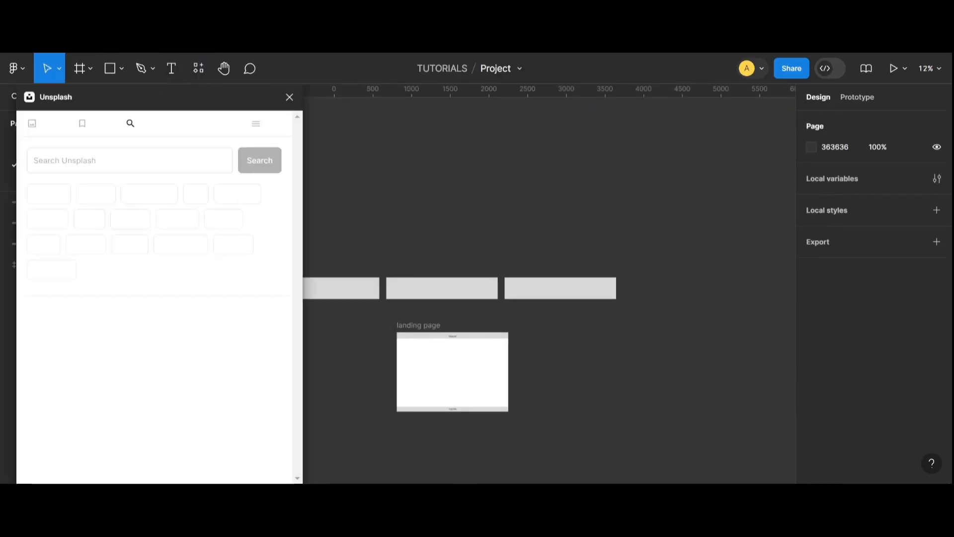
text(arts)
key(Return)
Fill the first rectangle with the colourful paintbrushes image from the results.
click(183, 199)
click(195, 236)
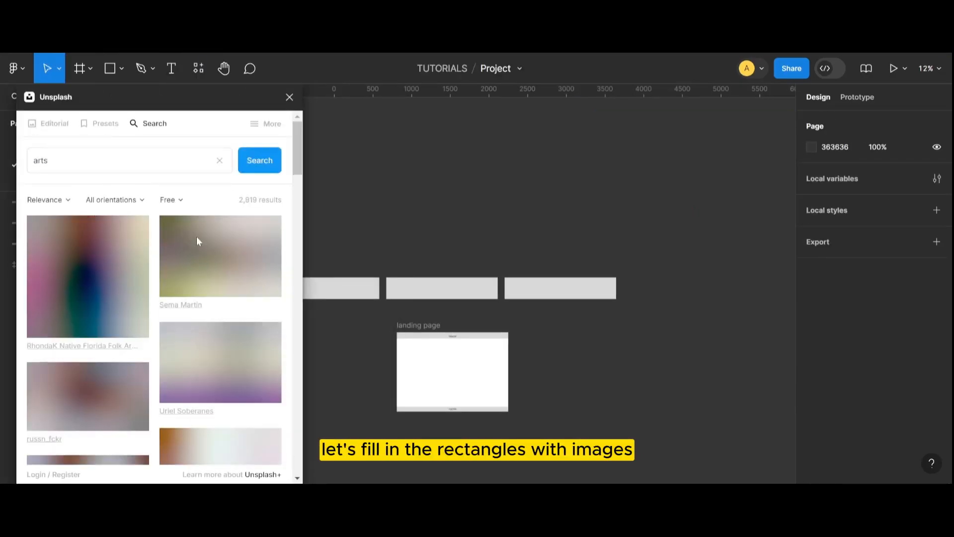
scroll(204, 258, down, 12)
scroll(208, 272, up, 12)
click(355, 281)
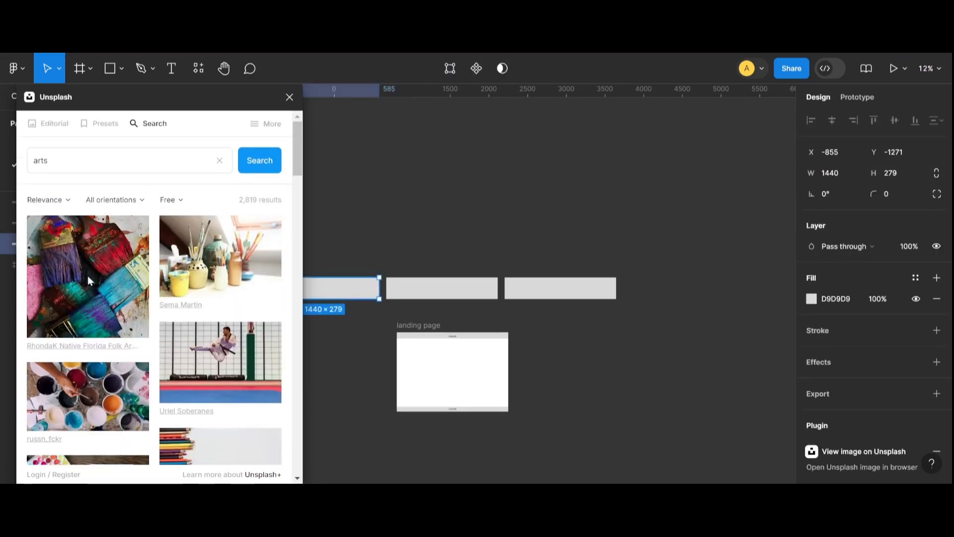
click(87, 275)
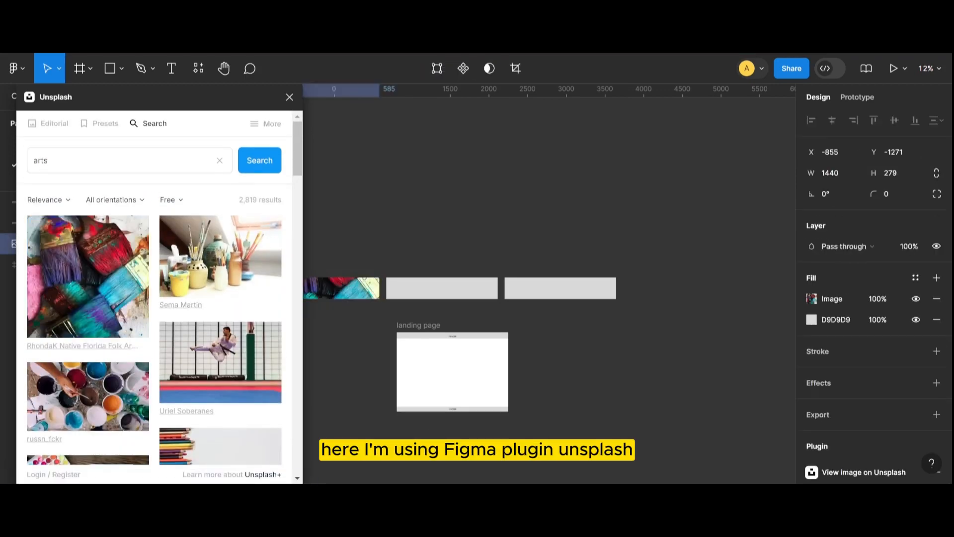
Fill the second and third rectangles with Unsplash images of hands drafting and computer code.
mouse_move(213, 97)
mouse_down()
mouse_move(195, 97)
mouse_move(827, 162)
mouse_move(819, 141)
mouse_up()
scroll(348, 298, up, 5)
drag(457, 479, 431, 482)
scroll(404, 383, down, 2)
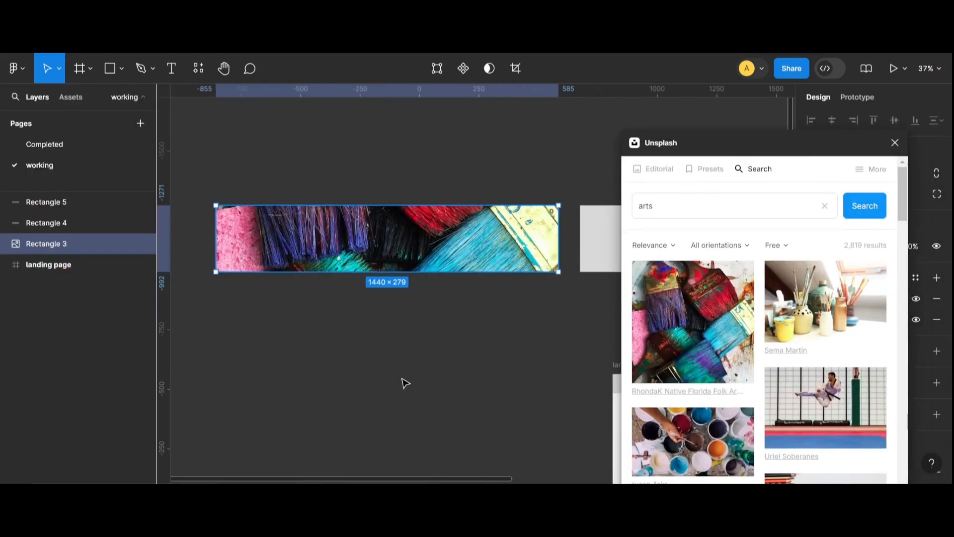
click(894, 142)
click(811, 298)
click(658, 201)
click(667, 232)
click(283, 212)
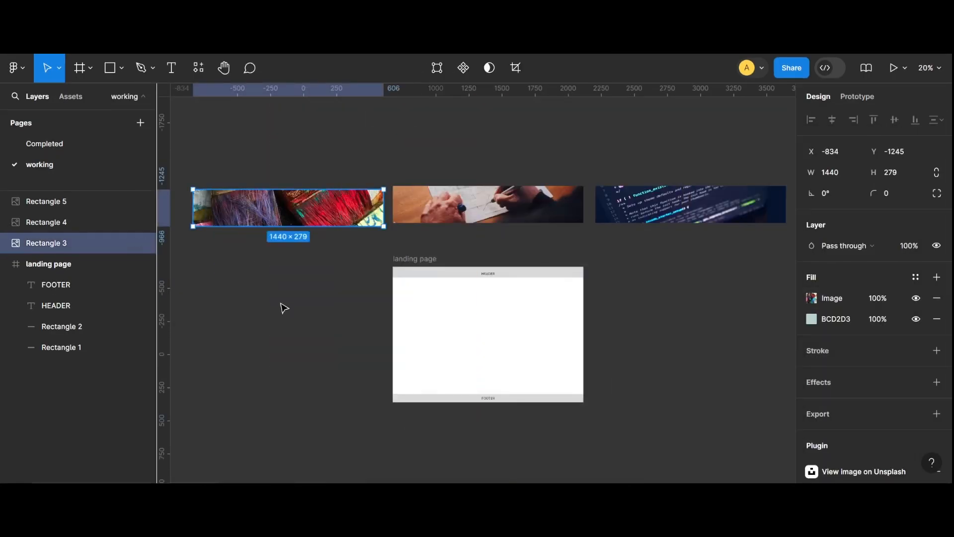
Add the text "Get 30% off on Graphic Design Courses." on the first banner.
ctrl+scroll(277, 258, up, 5)
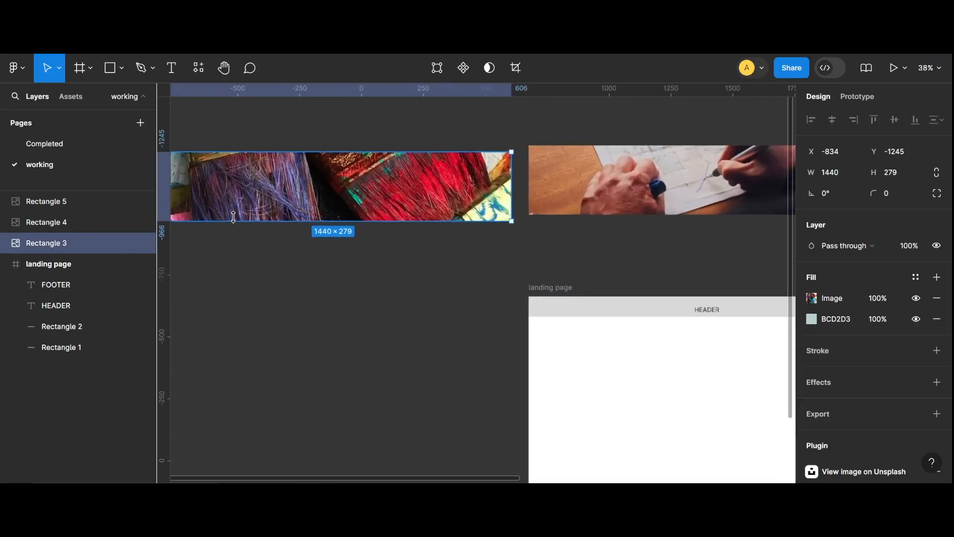
ctrl+scroll(336, 242, down, 3)
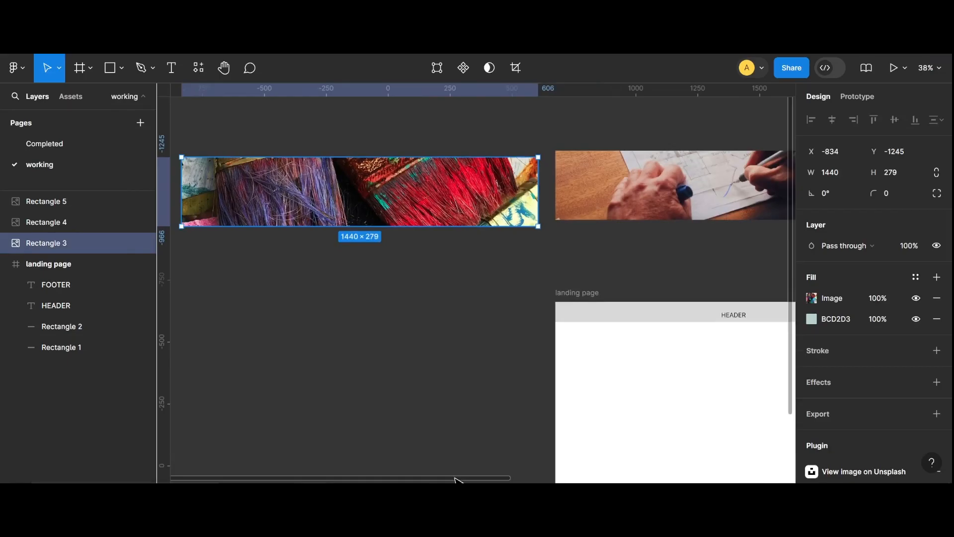
scroll(432, 478, left, 3)
ctrl+scroll(436, 201, up, 3)
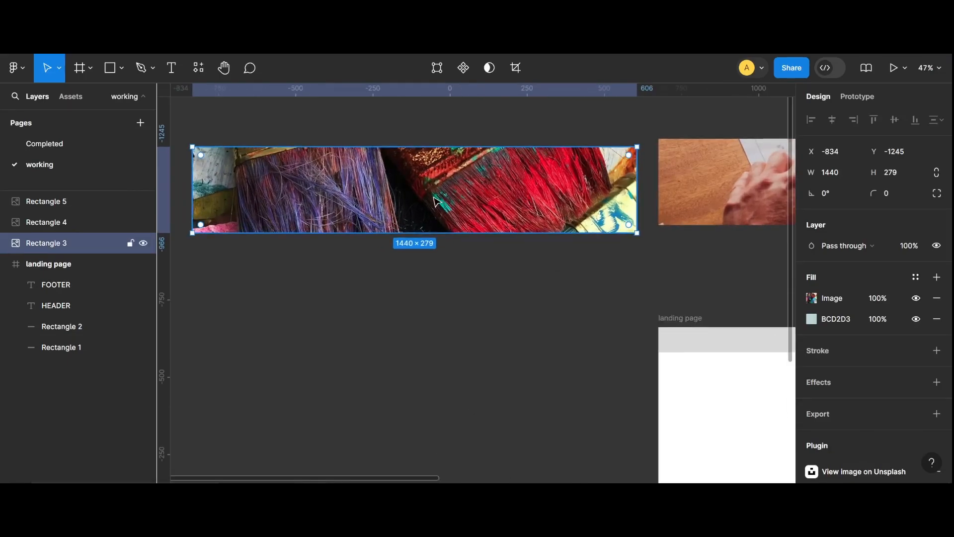
ctrl+scroll(326, 169, up, 2)
click(170, 67)
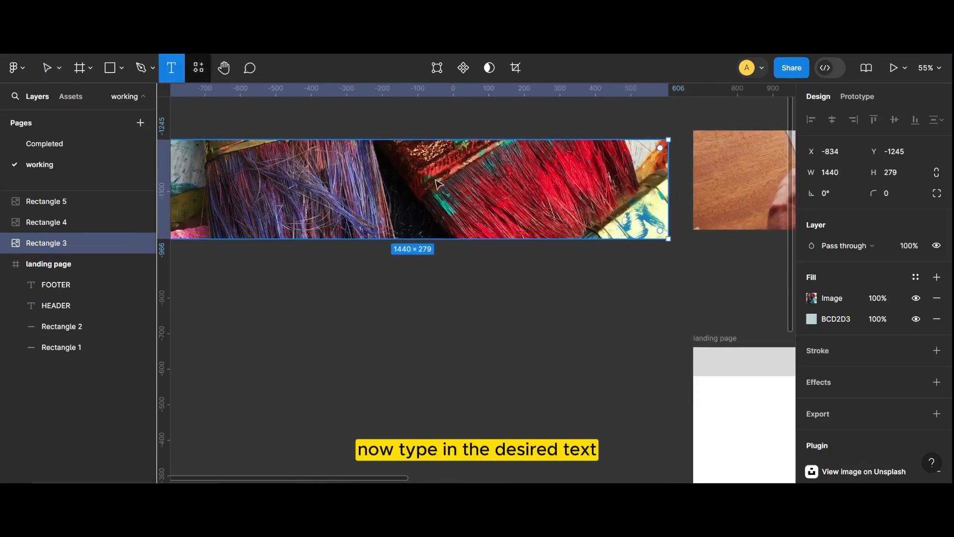
click(482, 198)
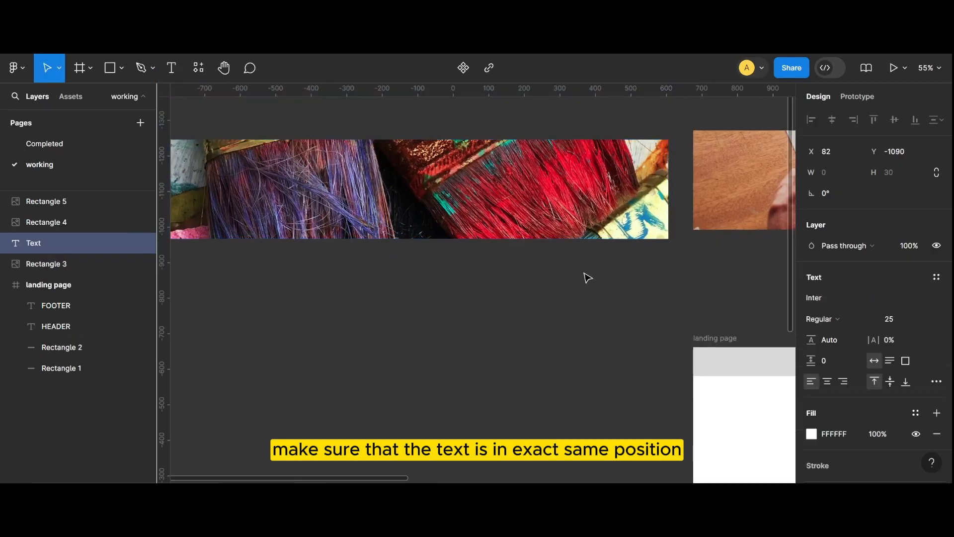
text(g)
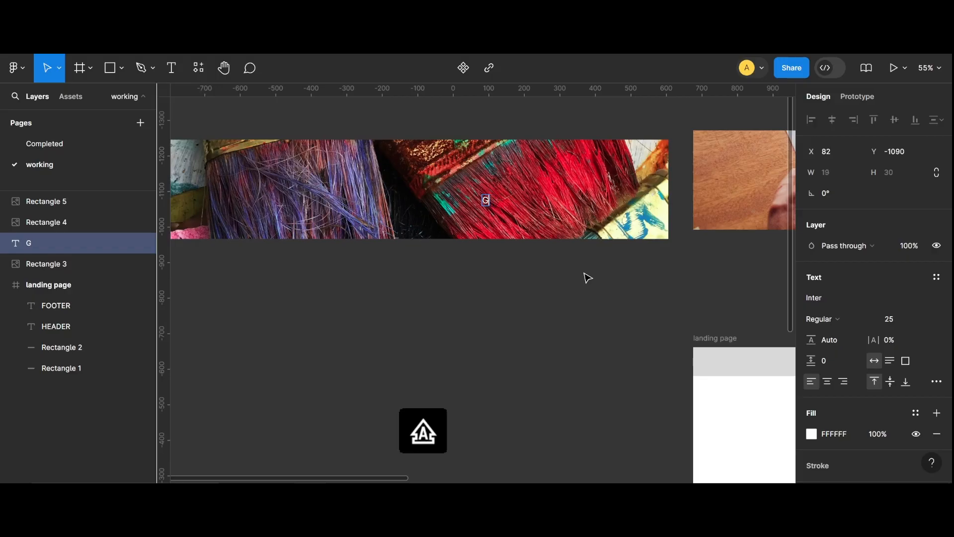
text(et 30% off on all the)
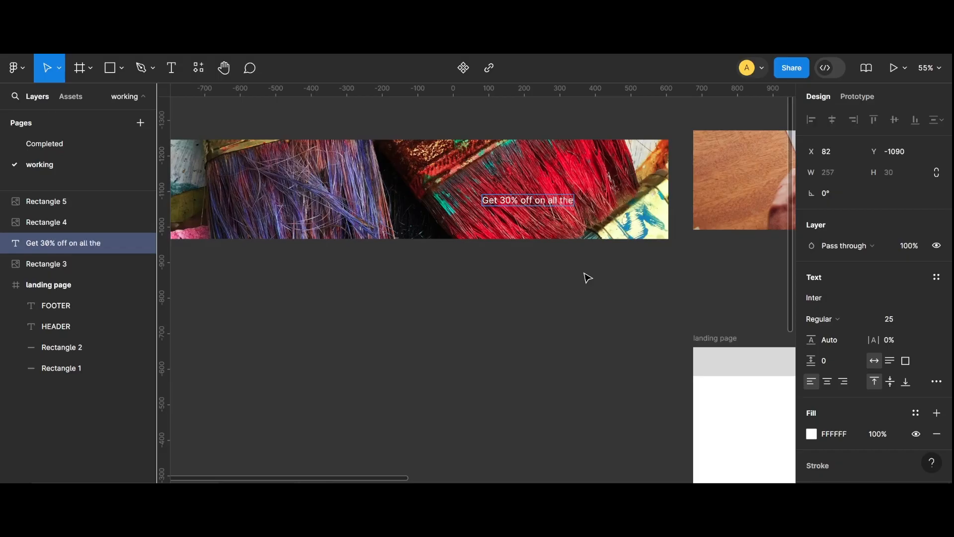
key(BackSpace)
key(BackSpace)
key(BackSpace)
key(BackSpace)
key(BackSpace)
key(BackSpace)
key(BackSpace)
text(Graphic Design Corses)
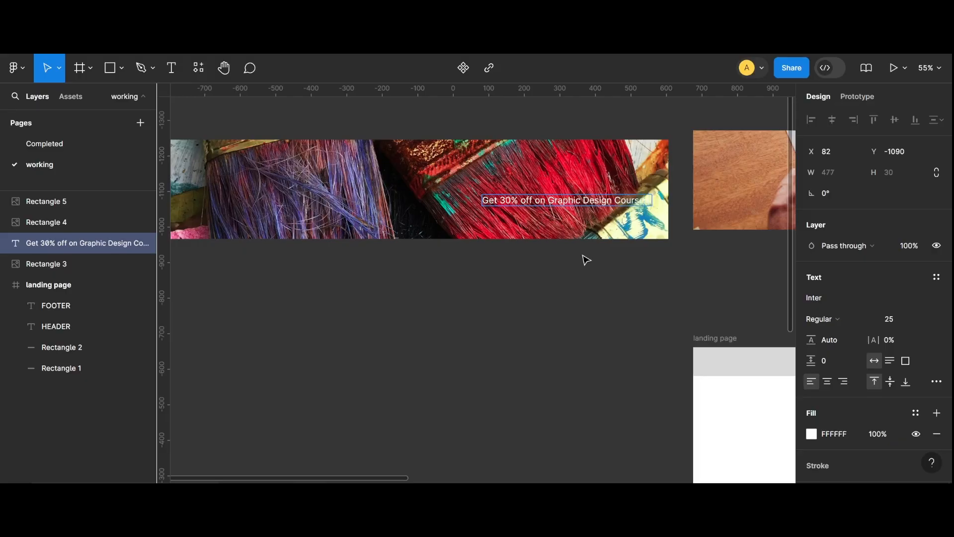
Set the text to Poppins SemiBold, size 30, and narrow its box to about 466 px wide.
key(ctrl+a)
scroll(844, 278, down, 3)
click(825, 202)
text(poppins)
click(827, 225)
click(842, 257)
text(30)
drag(694, 203, 648, 204)
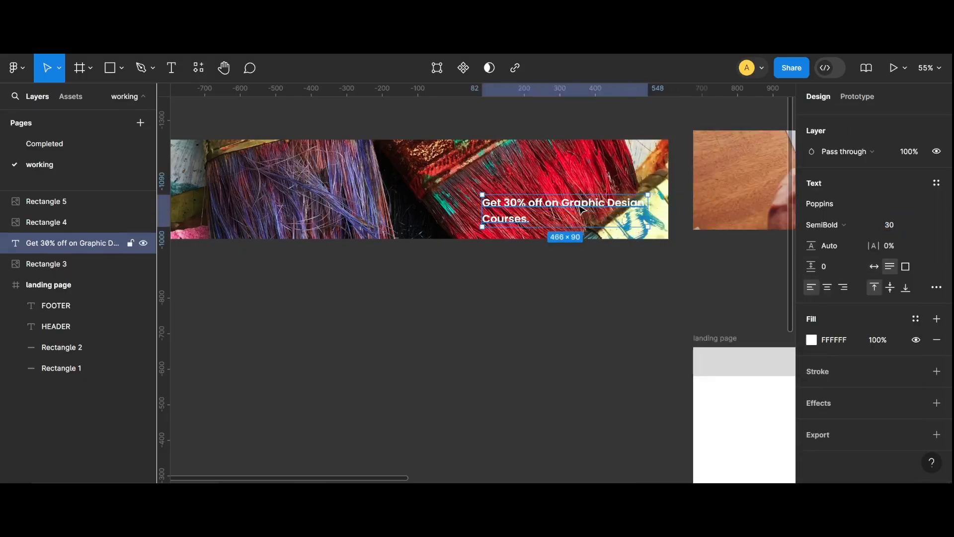
Position the promotional text near the lower edge of the first banner.
drag(580, 208, 546, 206)
click(582, 332)
scroll(500, 317, down, 3)
click(459, 235)
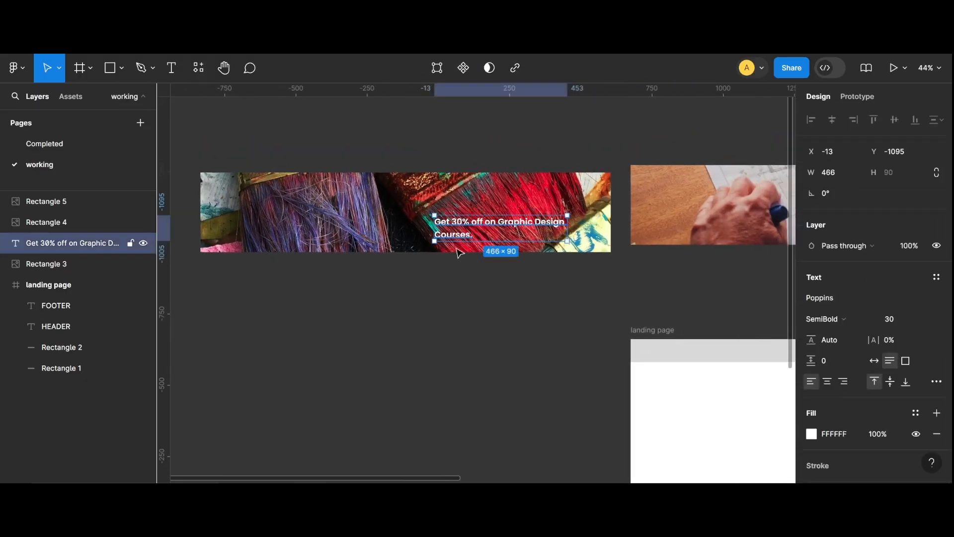
click(456, 268)
drag(459, 478, 527, 477)
click(348, 231)
drag(367, 477, 417, 478)
drag(279, 201, 281, 194)
click(283, 298)
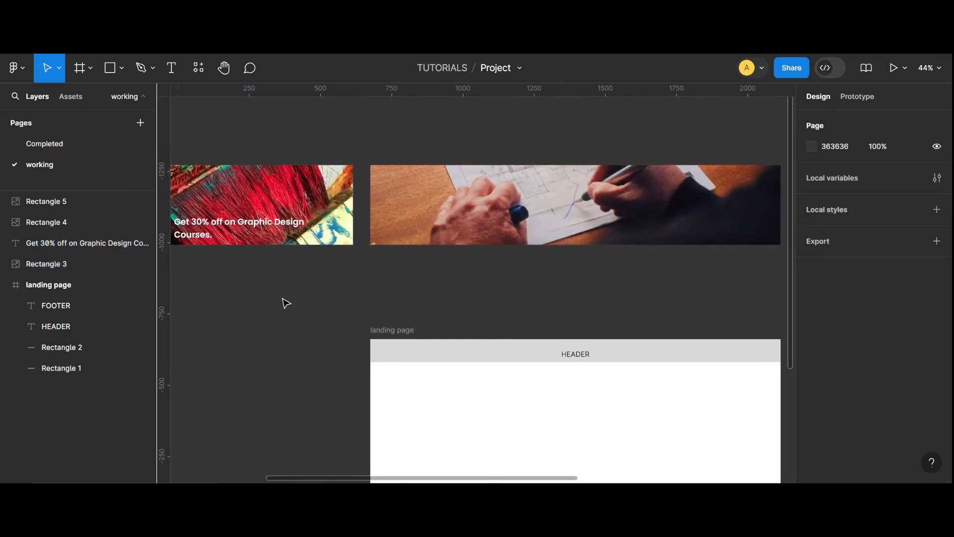
Duplicate the text onto the second banner, bring it to front, and change "Graphic Design" to "Architecture".
alt+drag(236, 221, 750, 217)
right_click(663, 219)
click(695, 185)
click(663, 271)
scroll(674, 221, up, 5)
click(671, 224)
scroll(655, 222, down, 4)
double_click(666, 220)
text(Architecture)
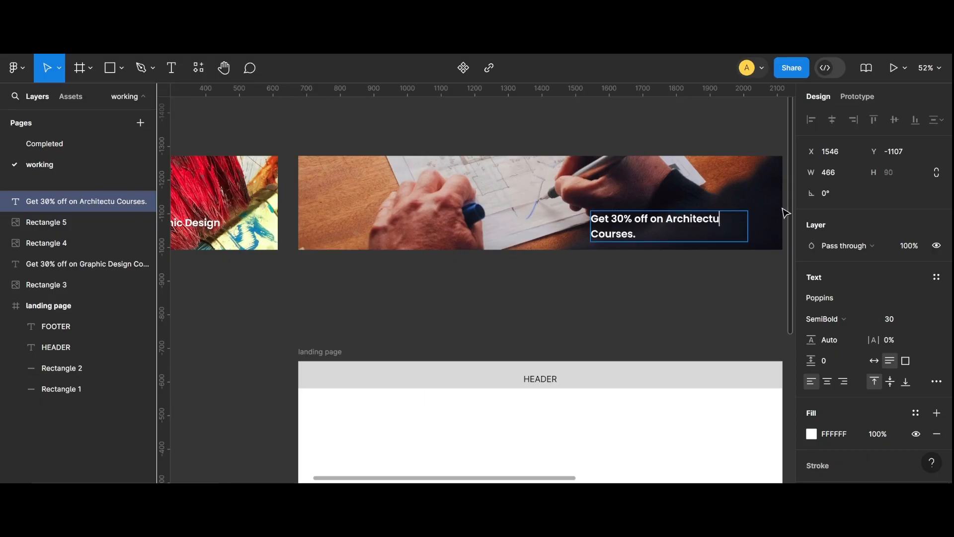
key(Escape)
key(Escape)
Duplicate the text onto the third banner and change its subject to "Software".
scroll(609, 303, down, 3)
scroll(481, 283, right, 6)
alt+drag(290, 244, 656, 241)
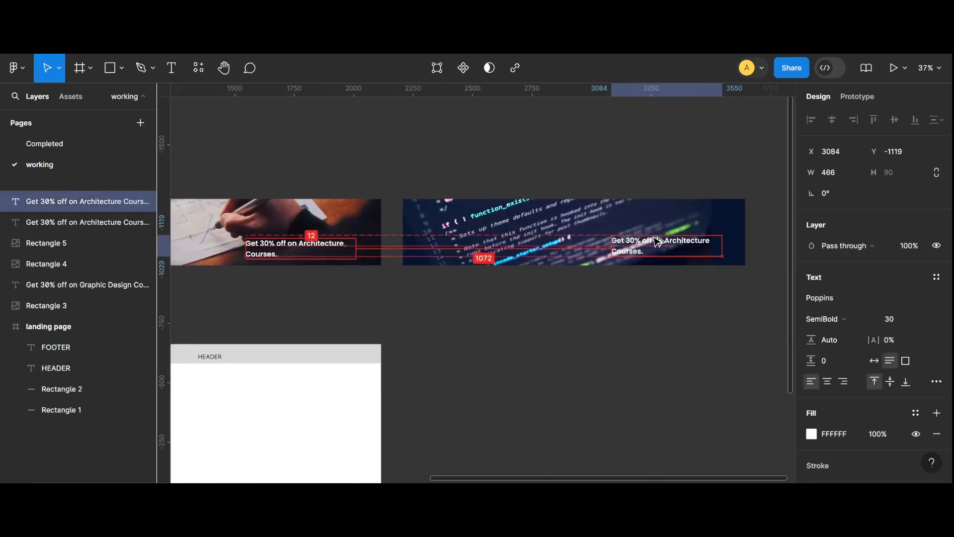
scroll(654, 242, up, 4)
scroll(655, 242, right, 2)
double_click(586, 233)
drag(548, 233, 657, 234)
text(software)
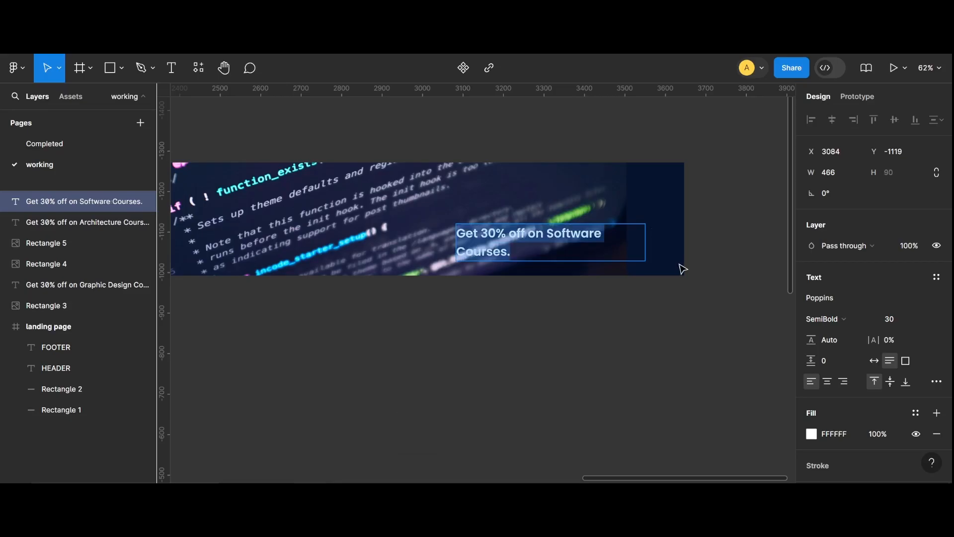
key(Escape)
Nudge the Architecture text so it sits at the same position in its banner as the Graphic Design text.
scroll(661, 249, down, 3)
scroll(497, 278, left, 10)
click(418, 316)
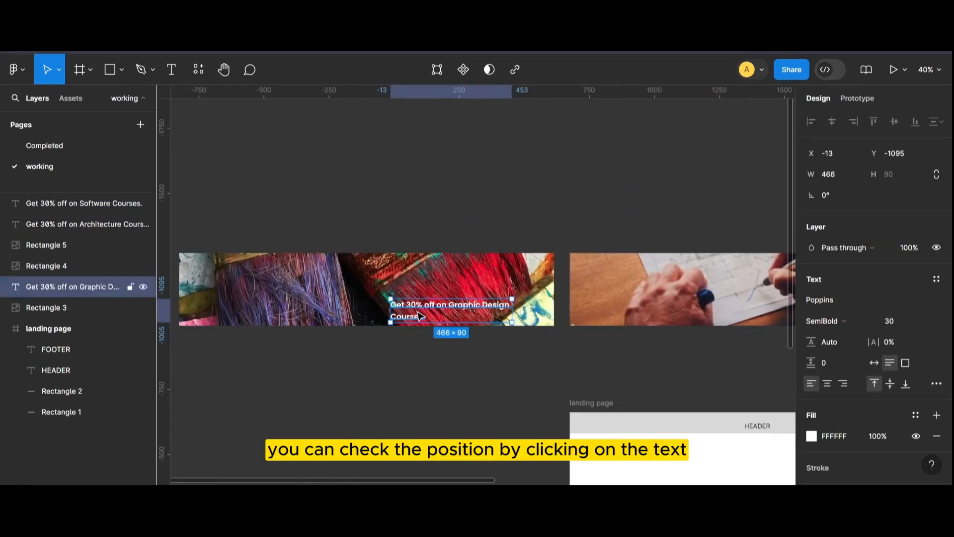
key(alt)
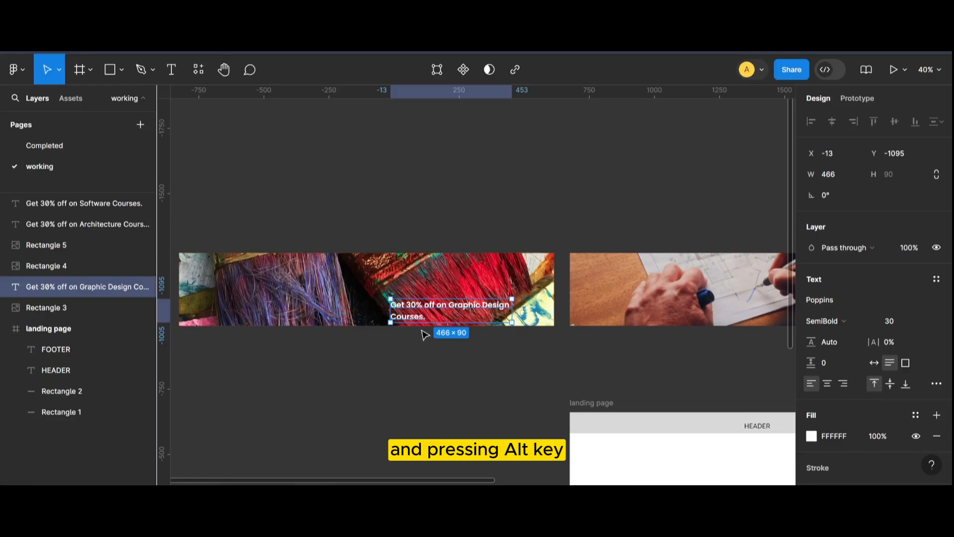
key(alt)
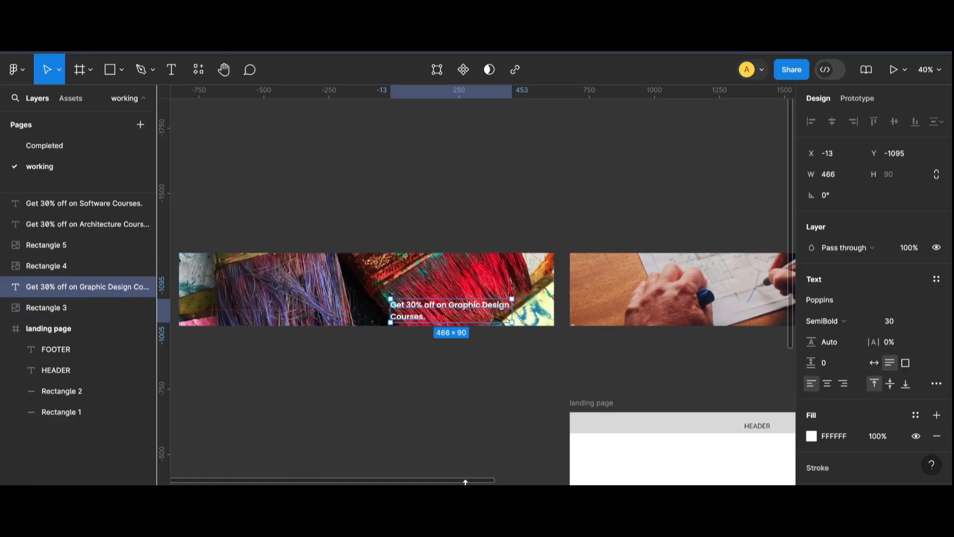
click(539, 317)
key(alt)
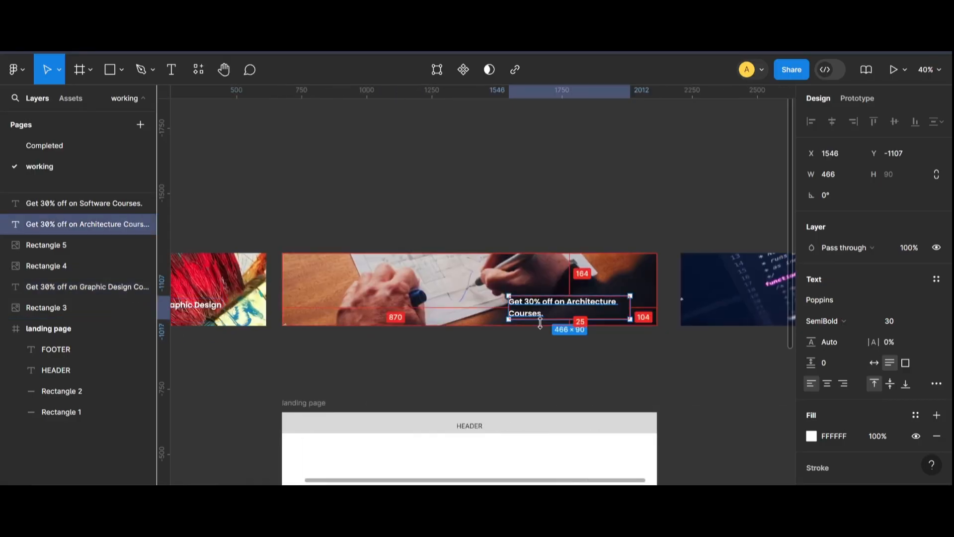
key(Left)
key(Left)
key(Left)
key(Left)
key(Left)
key(Left)
key(Left)
key(Left)
key(Left)
key(Left)
key(Left)
key(Left)
key(Left)
key(Left)
key(Left)
key(Left)
key(Left)
key(Left)
key(Left)
key(Left)
key(Right)
key(Right)
key(Right)
key(Right)
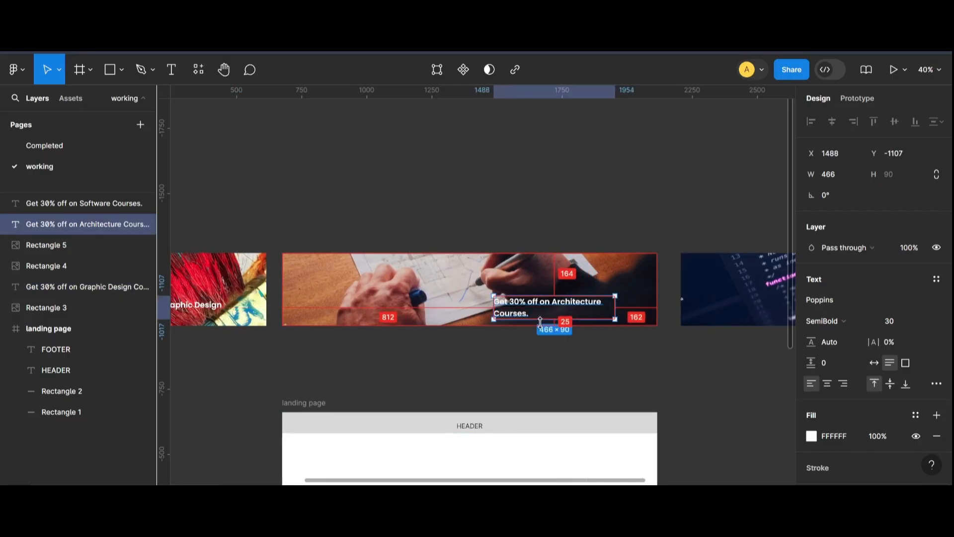
key(Down)
key(Down)
key(Down)
key(Down)
key(Down)
key(Down)
key(Down)
key(Down)
key(Down)
key(Down)
key(Down)
key(Down)
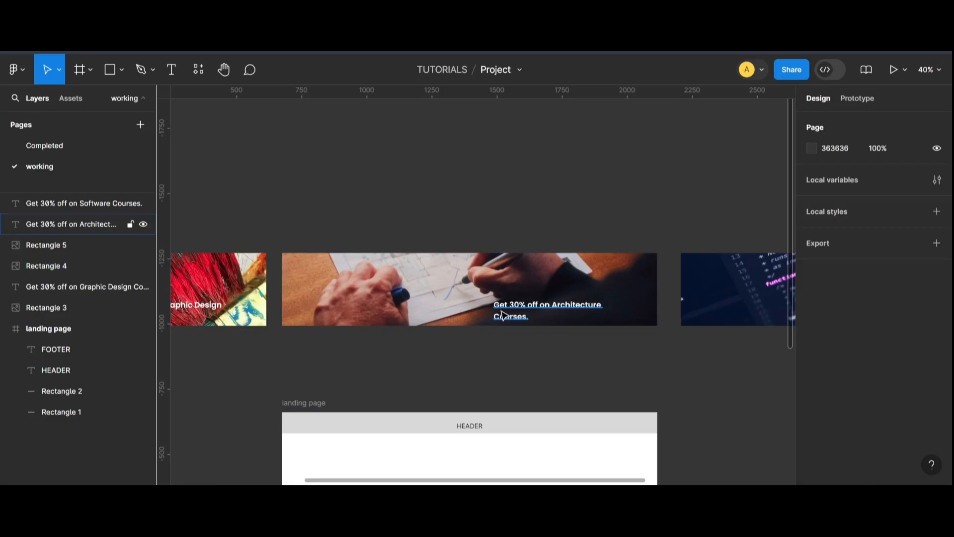
click(503, 315)
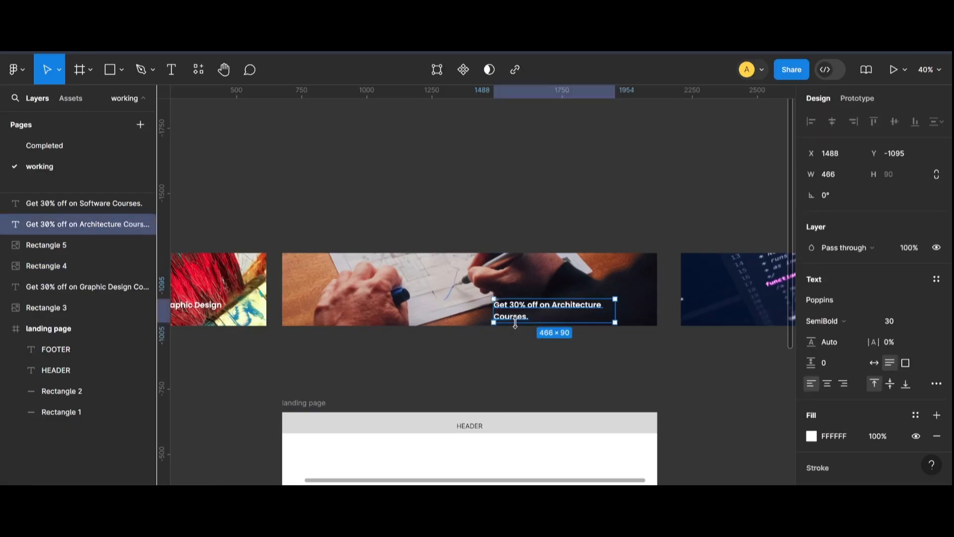
Nudge the Software text to match the position of the other banner texts.
scroll(348, 318, left, 3)
click(189, 310)
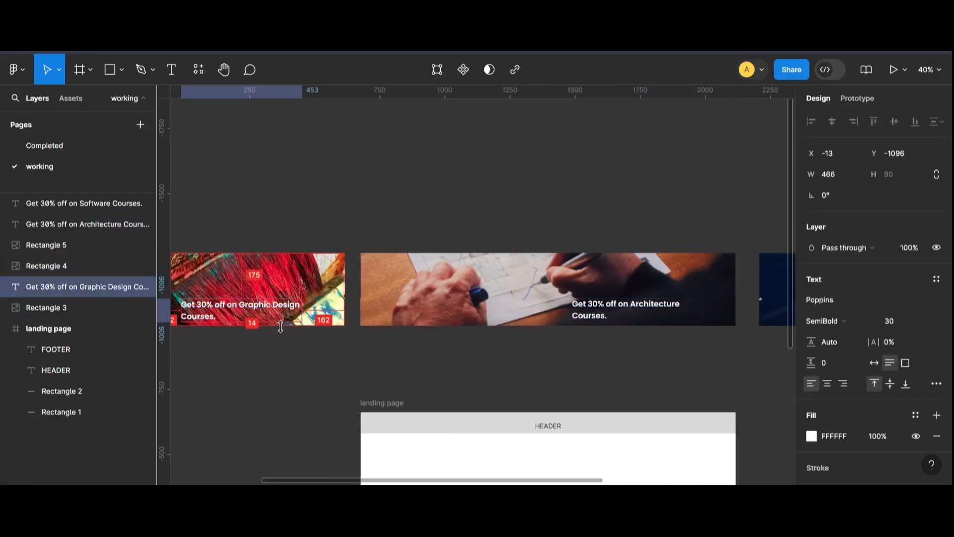
scroll(576, 323, right, 10)
click(565, 320)
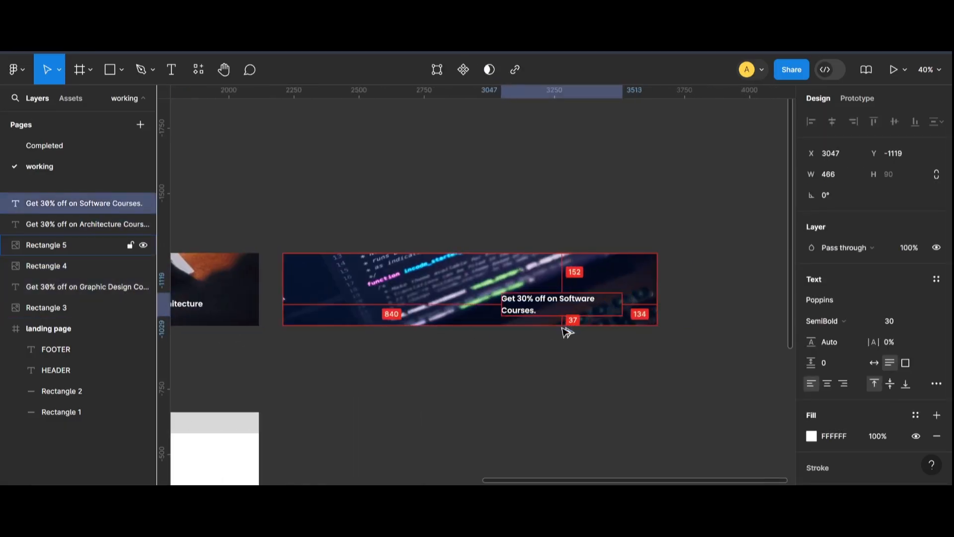
key(Left)
key(Left)
key(Left)
key(Left)
key(Left)
key(Left)
key(Left)
key(Left)
key(Left)
key(Left)
key(Left)
key(Left)
key(Left)
key(Left)
key(Left)
key(Left)
key(Left)
key(Left)
key(Left)
key(Left)
key(Down)
key(Down)
key(Down)
key(Down)
key(Down)
key(Down)
key(Down)
key(Down)
key(Down)
key(Down)
key(Down)
key(Down)
key(Down)
key(Down)
key(Down)
key(Down)
key(Down)
key(Down)
key(Down)
key(Down)
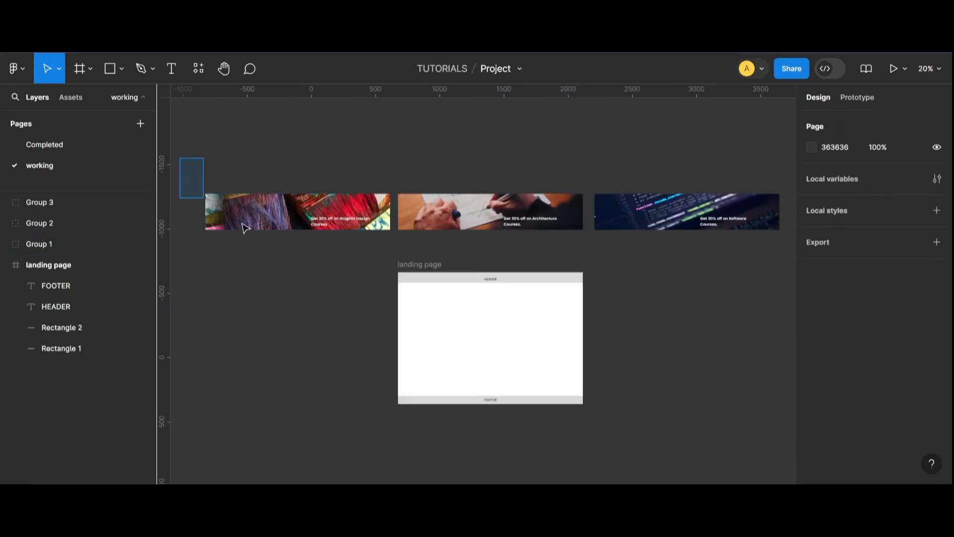
Select the three banner groups and wrap them together in a new frame.
click(245, 227)
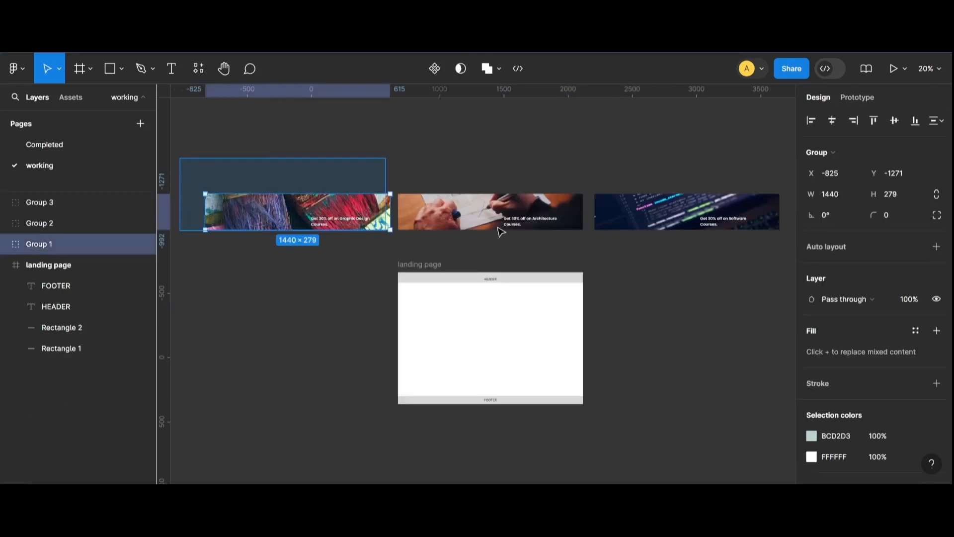
shift+click(497, 228)
shift+click(750, 230)
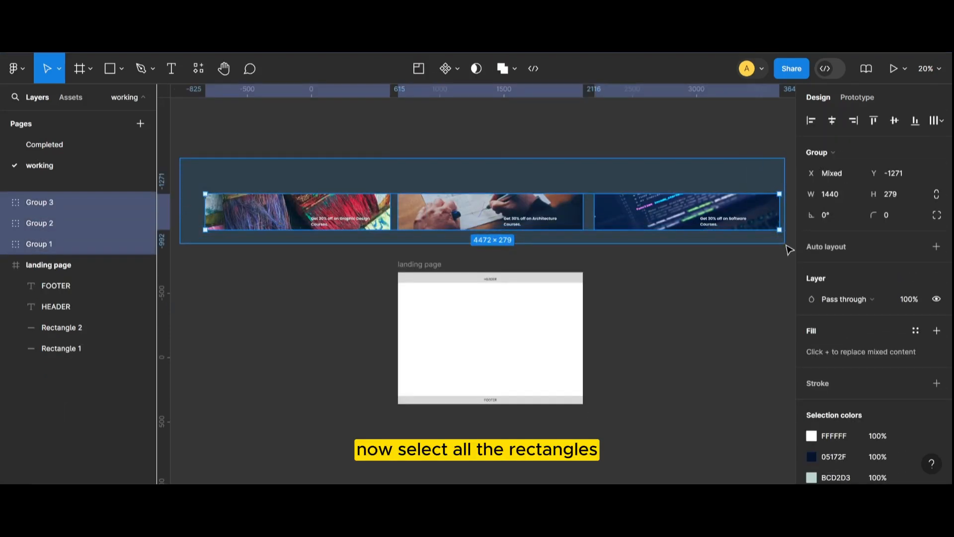
scroll(789, 251, right, 2)
right_click(463, 229)
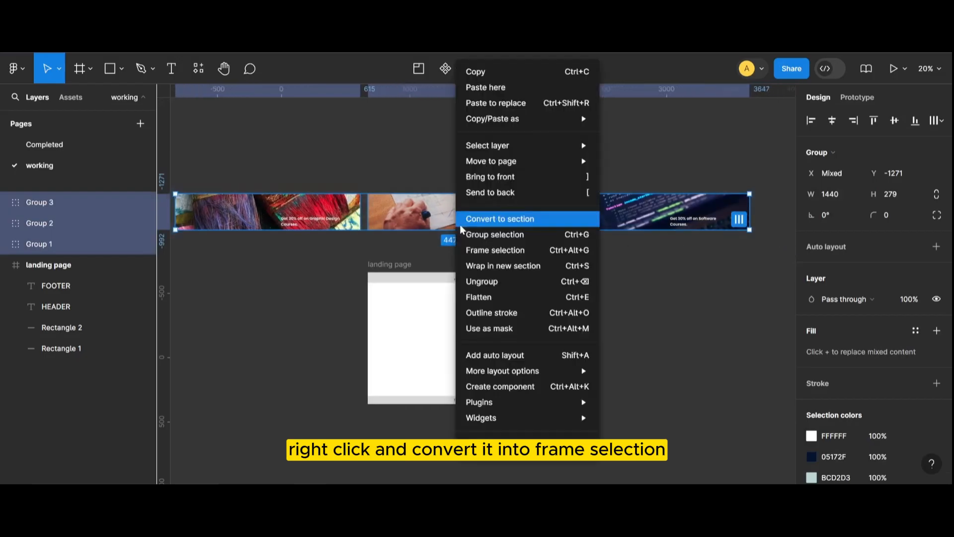
click(484, 251)
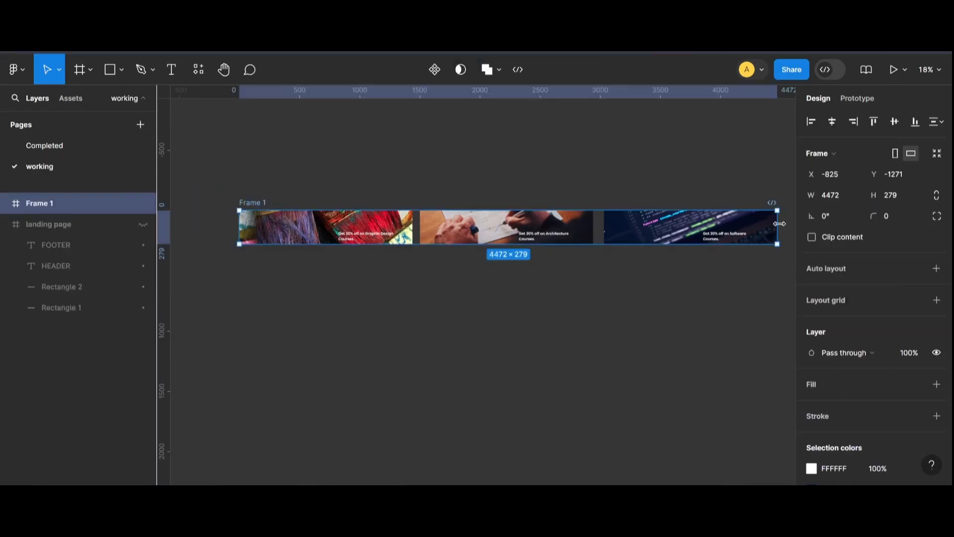
Narrow the frame to 1440 wide so only the first banner shows, and enable Clip content.
drag(777, 227, 415, 246)
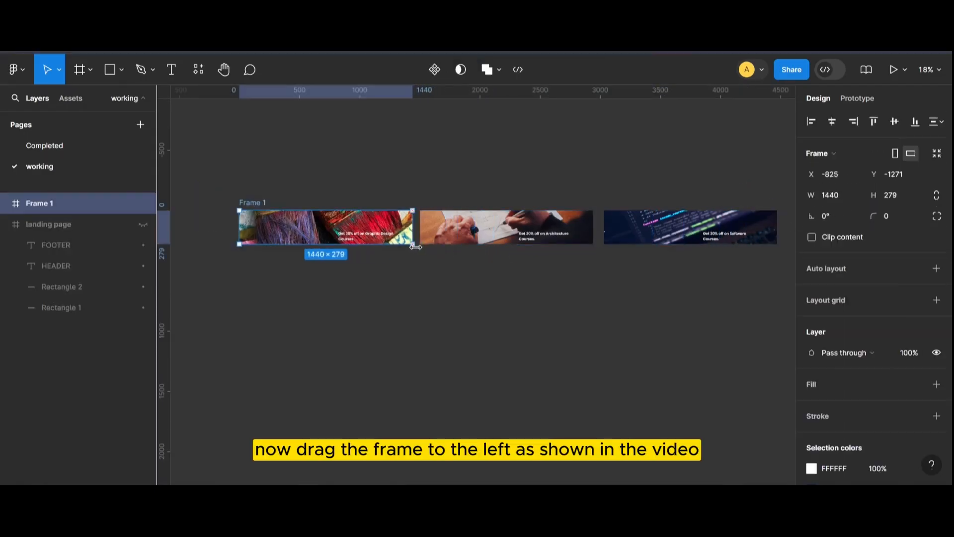
click(811, 237)
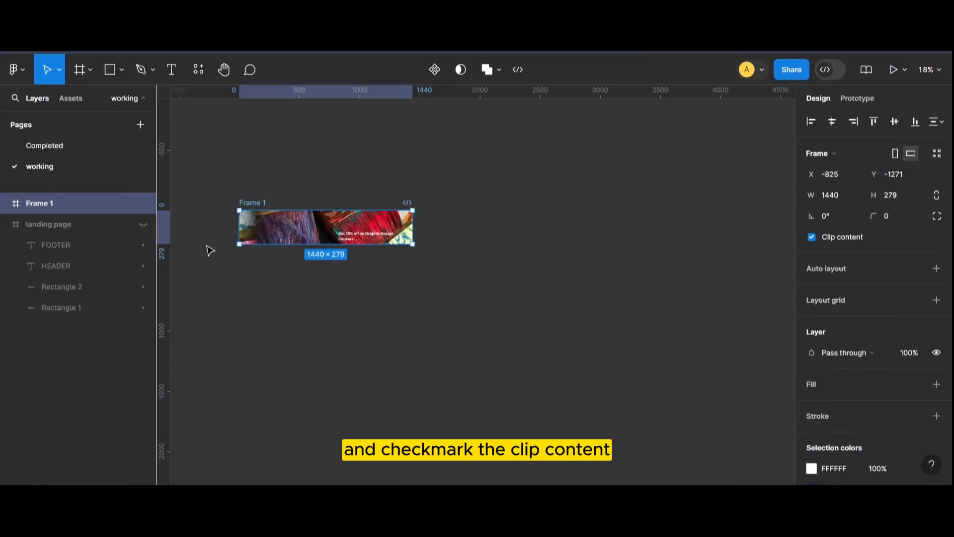
Duplicate the banner frame twice, stacking the two copies above the original.
drag(253, 209, 405, 178)
scroll(400, 262, up, 1)
scroll(422, 186, up, 3)
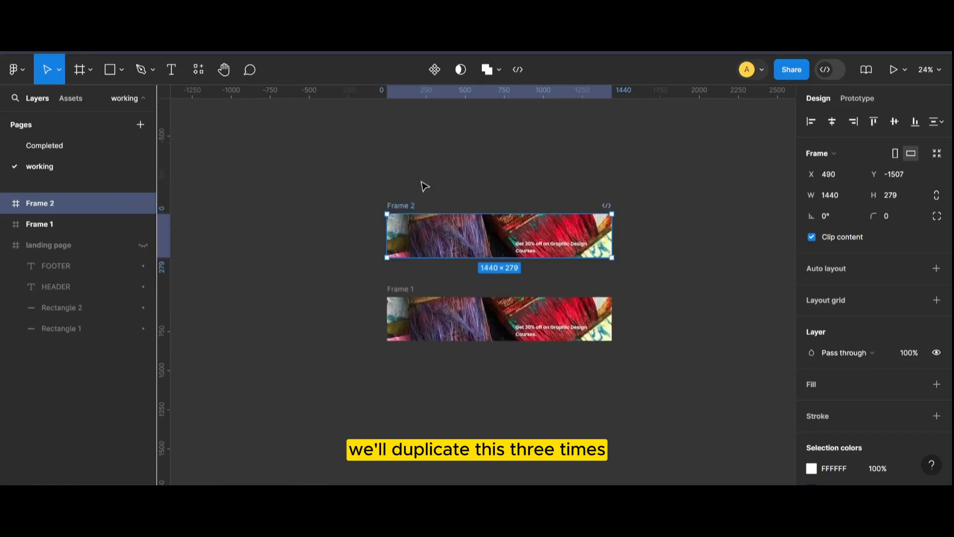
drag(412, 241, 416, 160)
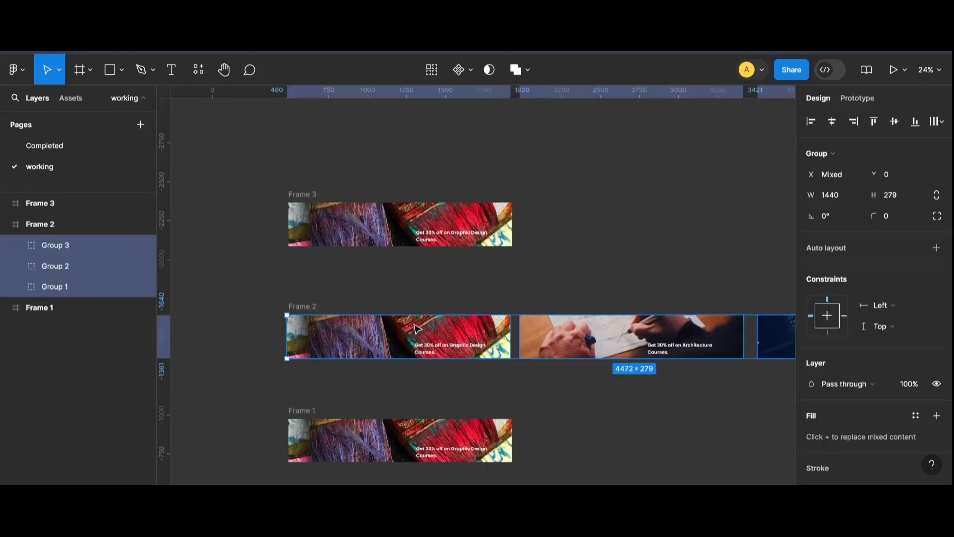
Shift all three groups in Frame 2 left until the Architecture banner fills the frame, and clip its content.
click(619, 343)
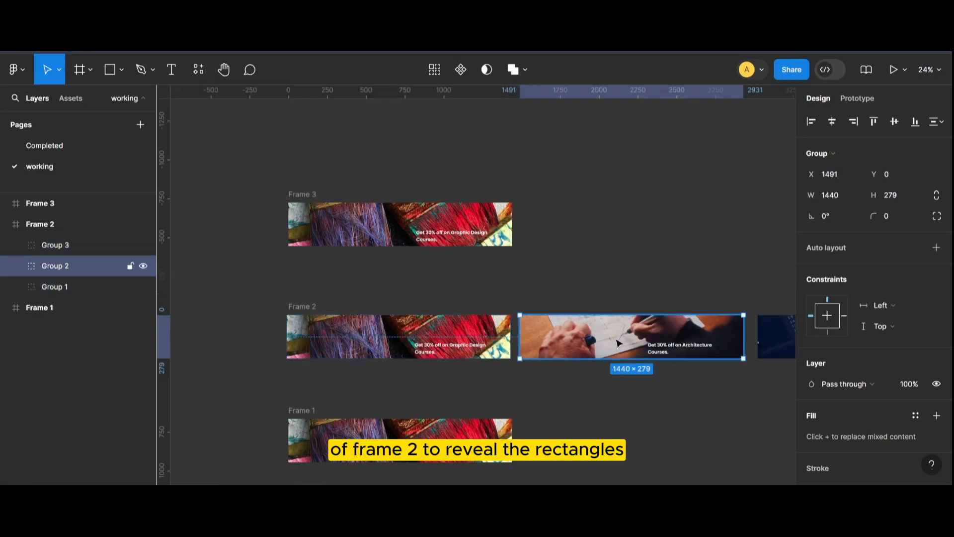
click(80, 284)
shift+click(80, 249)
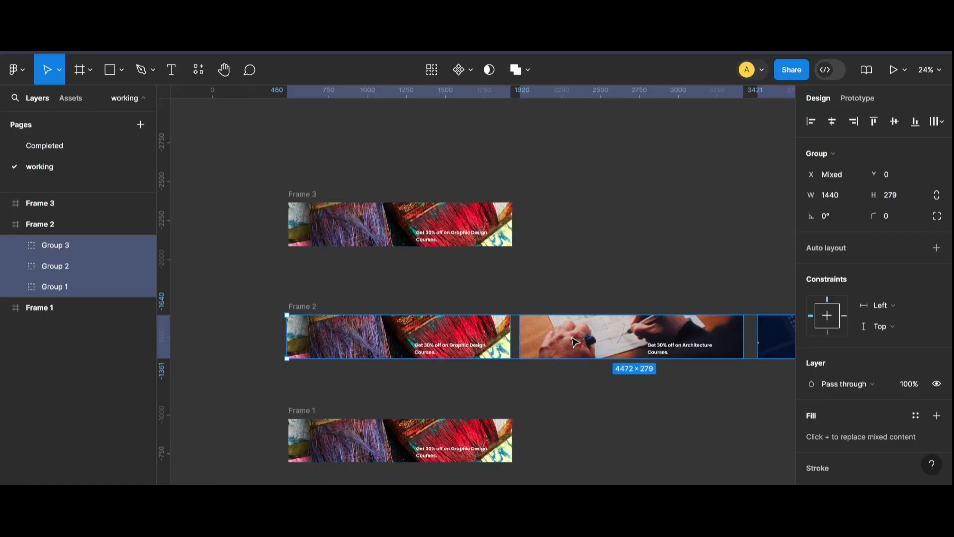
key(shift+Left)
key(shift+Left)
key(shift+Left)
key(shift+Left)
key(shift+Left)
key(shift+Left)
key(shift+Left)
key(shift+Left)
key(shift+Left)
key(shift+Left)
key(shift+Left)
key(shift+Left)
key(shift+Left)
key(shift+Left)
key(shift+Left)
key(shift+Left)
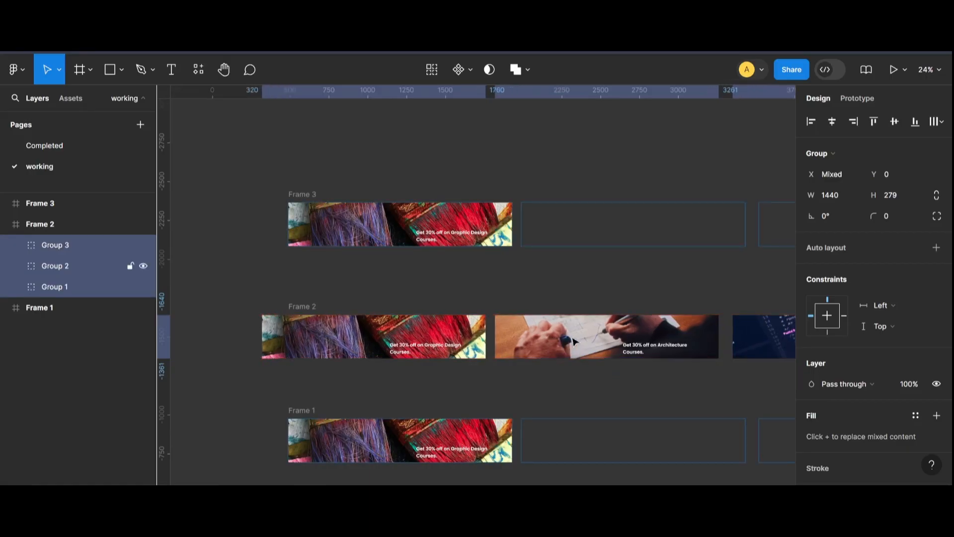
key(shift+Left)
key(shift+Left)
key(shift+Left)
key(shift+Left)
key(shift+Left)
key(shift+Left)
key(shift+Left)
key(shift+Left)
key(shift+Left)
key(shift+Left)
key(shift+Left)
key(shift+Left)
key(shift+Left)
key(shift+Left)
key(shift+Left)
key(shift+Left)
key(shift+Left)
key(shift+Left)
key(shift+Left)
key(shift+Left)
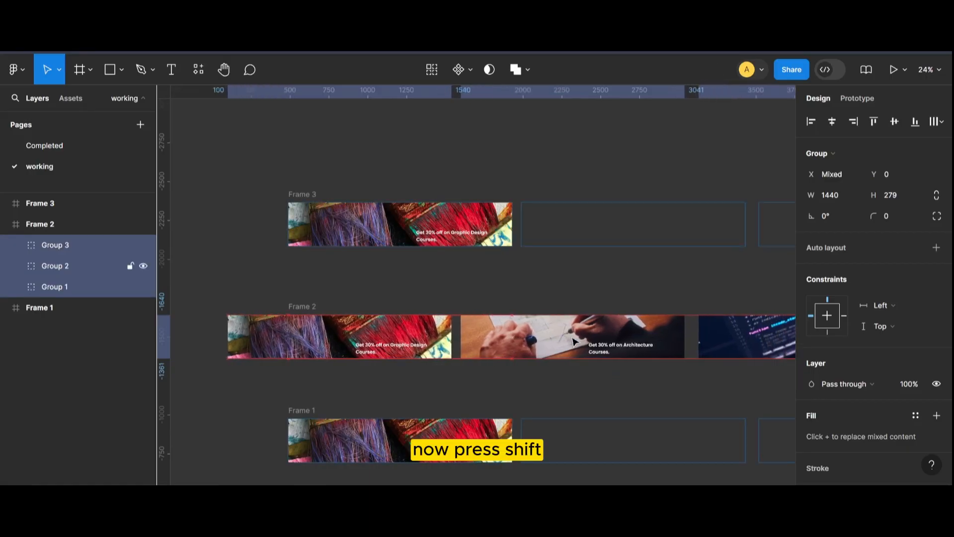
key(shift+Left)
key(shift+Left)
key(shift+Left)
key(shift+Left)
key(shift+Left)
key(shift+Left)
key(shift+Left)
key(shift+Left)
key(shift+Left)
key(shift+Left)
key(shift+Left)
key(shift+Left)
key(shift+Left)
key(shift+Left)
key(shift+Left)
key(shift+Left)
key(shift+Left)
key(shift+Left)
key(shift+Left)
key(shift+Left)
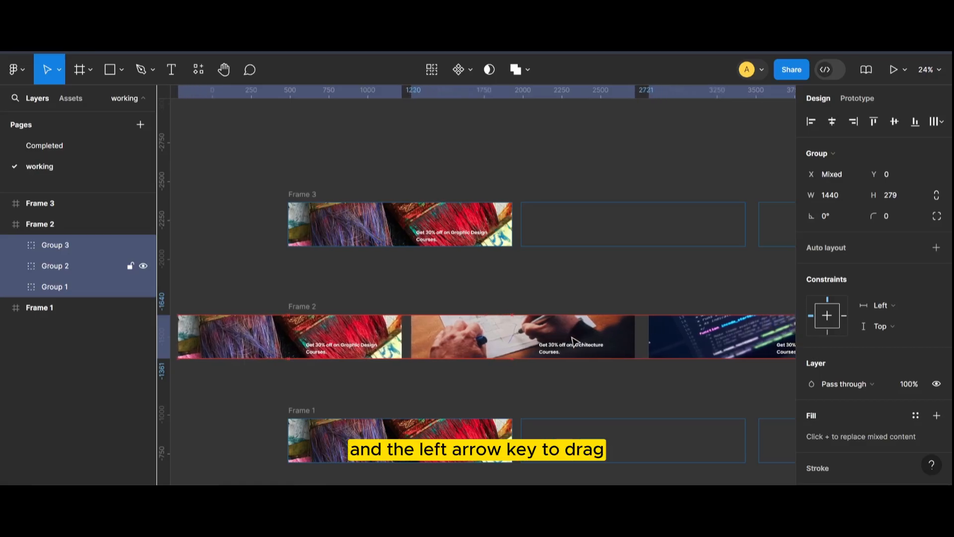
key(shift+Left)
key(shift+Left)
key(shift+Left)
key(shift+Left)
key(shift+Left)
key(shift+Left)
key(shift+Left)
key(shift+Left)
key(shift+Left)
key(shift+Left)
key(shift+Left)
key(shift+Left)
key(shift+Left)
key(shift+Left)
key(shift+Left)
key(shift+Left)
key(shift+Left)
key(shift+Left)
key(shift+Left)
key(shift+Left)
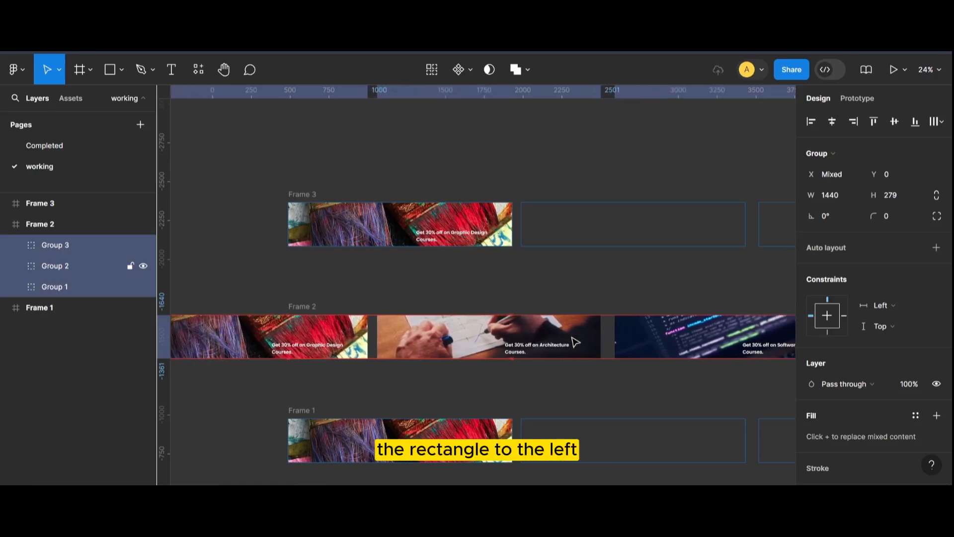
key(shift+Left)
key(shift+Left)
key(shift+Left)
key(shift+Left)
key(shift+Left)
key(shift+Left)
key(shift+Left)
key(shift+Left)
key(shift+Left)
key(shift+Left)
key(shift+Left)
key(shift+Left)
key(shift+Left)
key(shift+Left)
key(shift+Left)
key(shift+Left)
key(shift+Left)
key(shift+Left)
key(shift+Left)
key(shift+Left)
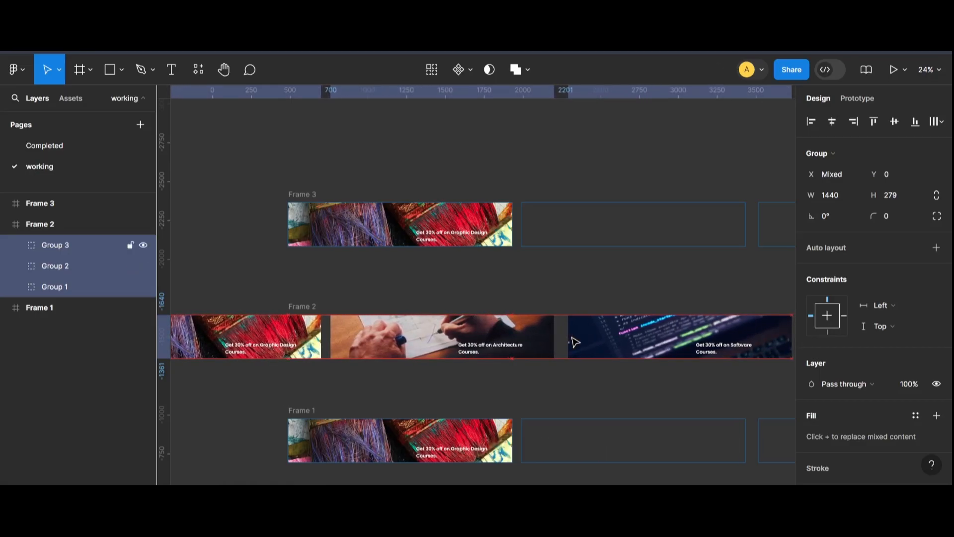
key(shift+Left)
key(shift+Left)
key(shift+Left)
key(shift+Left)
key(shift+Left)
key(shift+Left)
key(shift+Left)
key(shift+Left)
key(shift+Left)
key(shift+Left)
key(shift+Left)
key(shift+Left)
key(shift+Left)
key(shift+Left)
key(shift+Left)
key(shift+Left)
key(shift+Left)
key(shift+Left)
key(shift+Left)
key(shift+Left)
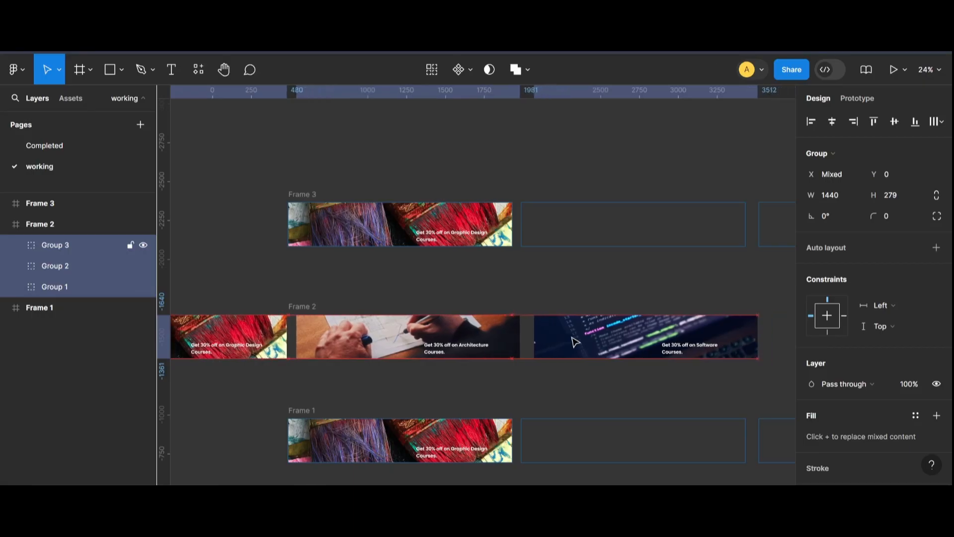
key(shift+Left)
key(shift+Left)
key(shift+Left)
key(shift+Left)
key(shift+Left)
key(shift+Left)
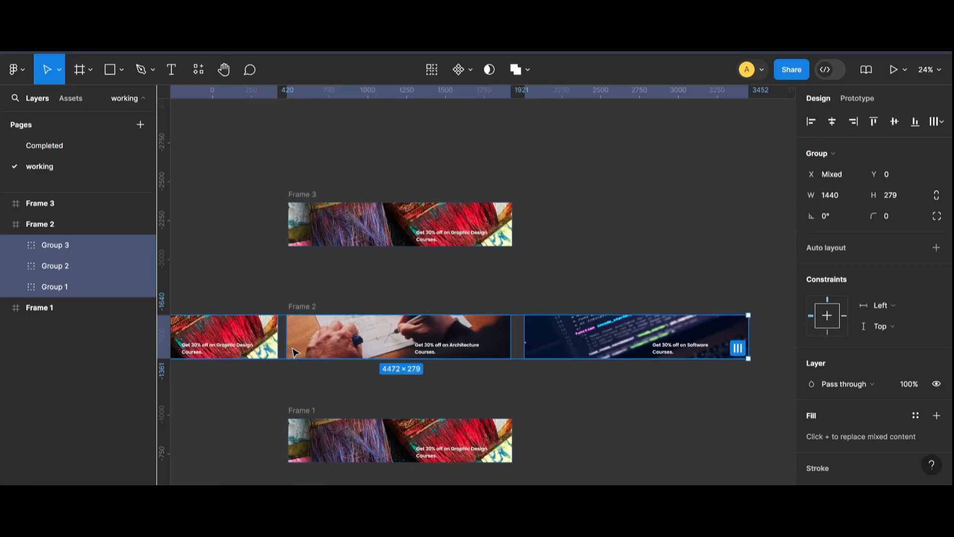
scroll(293, 352, up, 10)
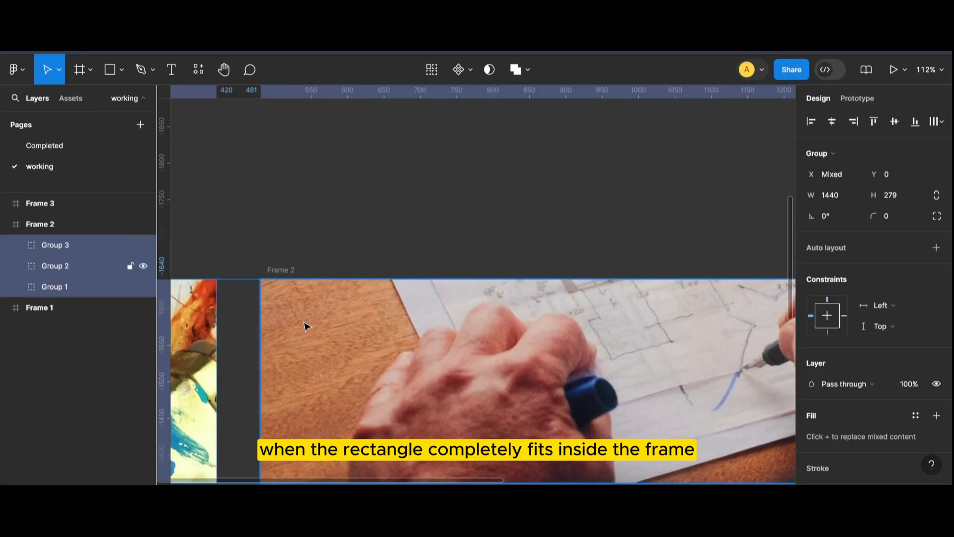
key(shift+Right)
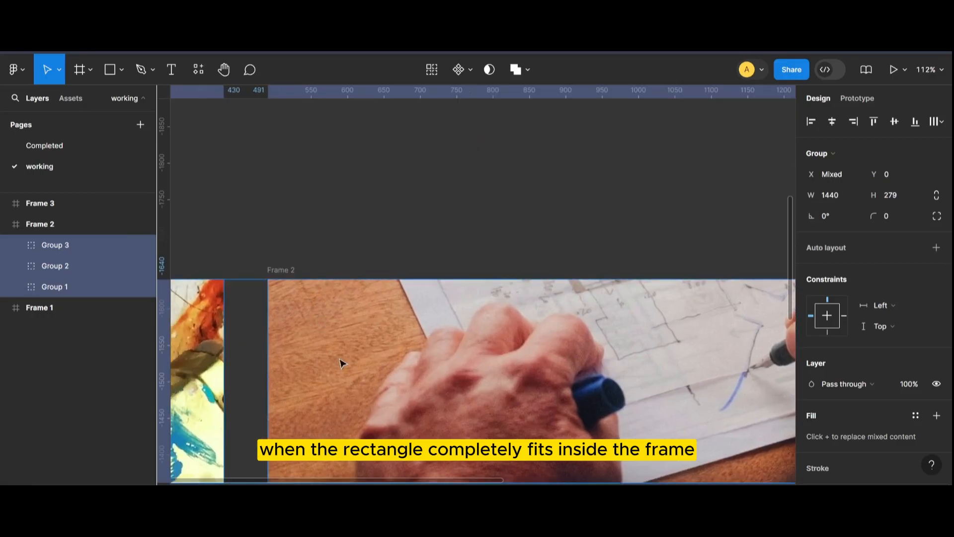
scroll(474, 354, down, 10)
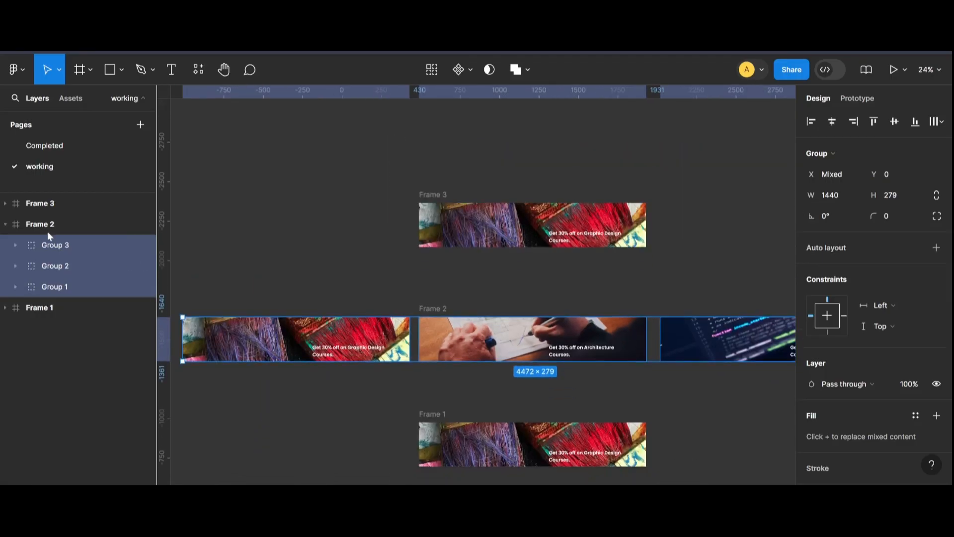
click(47, 225)
click(811, 240)
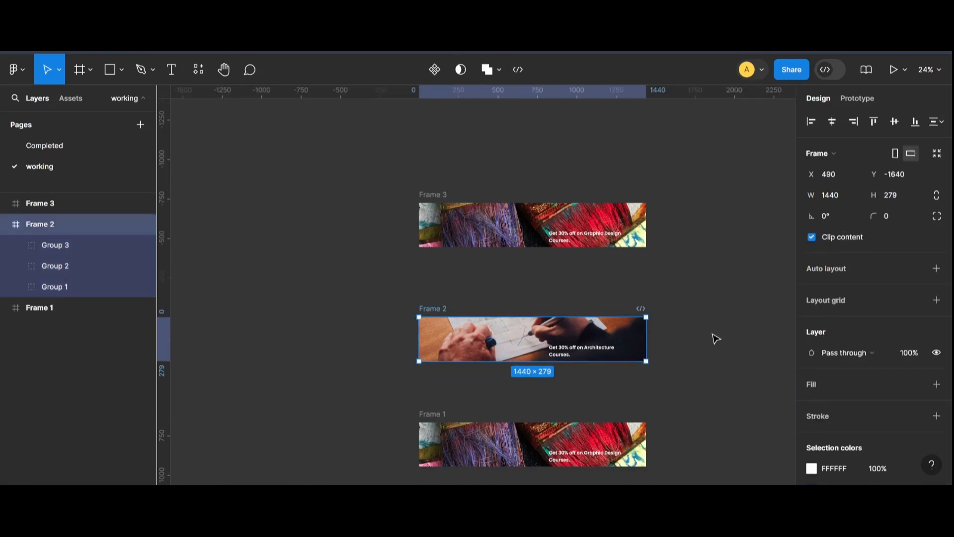
Select all three groups in Frame 3 and shift them left until the Software banner fills the frame.
click(40, 203)
click(6, 204)
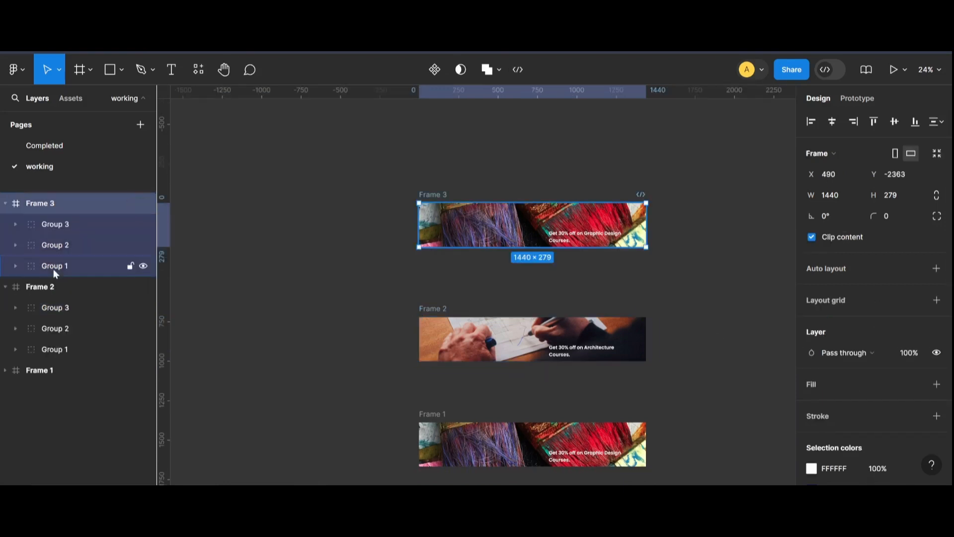
click(53, 269)
click(812, 236)
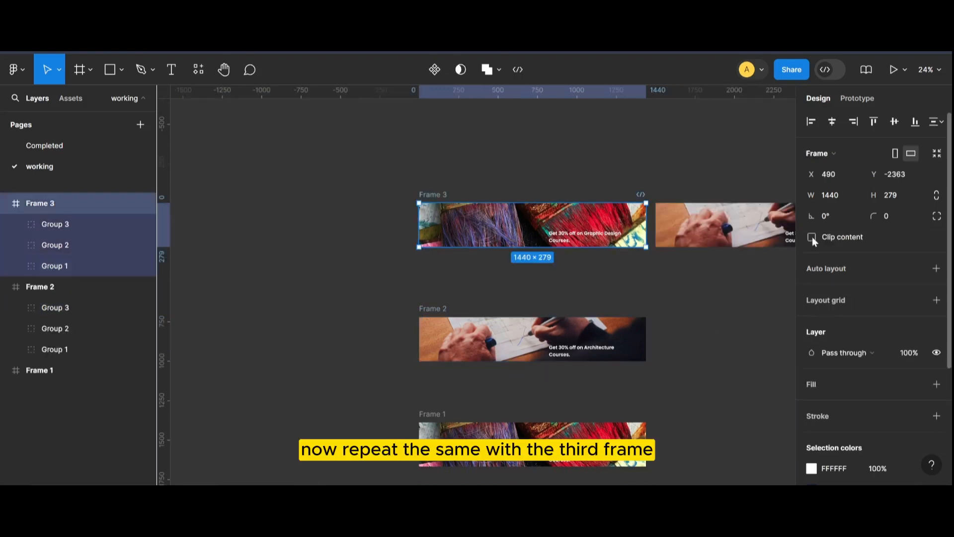
click(71, 263)
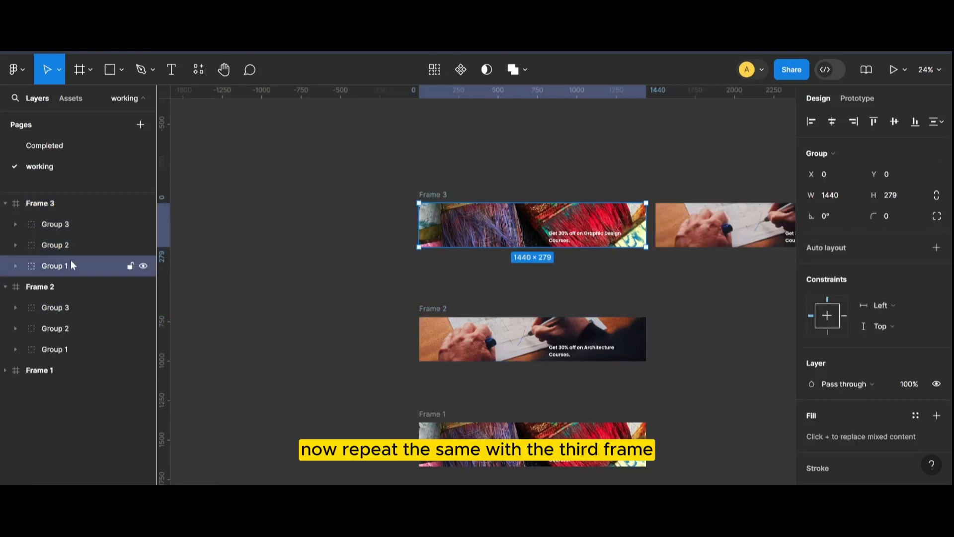
shift+click(71, 224)
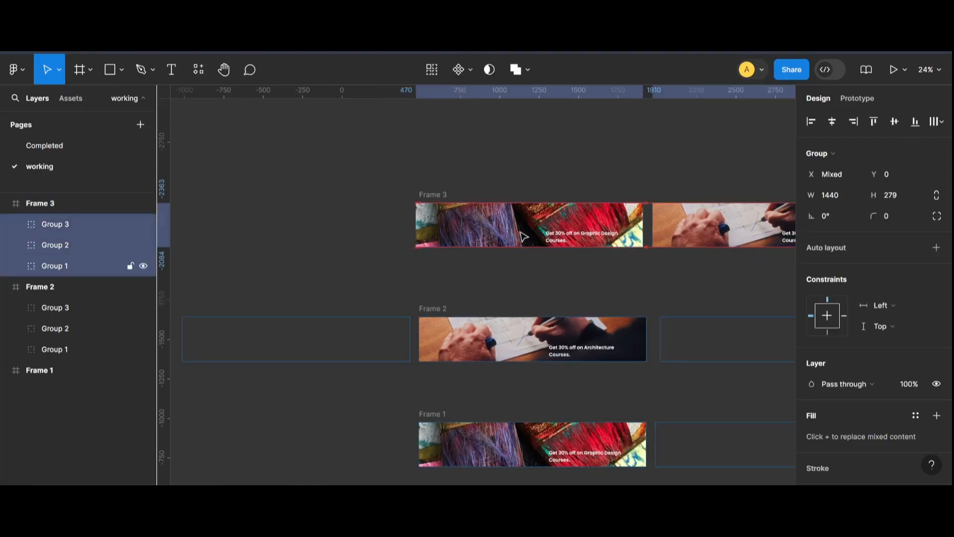
drag(600, 236, 522, 236)
key(shift+Left)
key(shift+Left)
key(shift+Left)
key(shift+Left)
key(shift+Left)
key(shift+Left)
key(shift+Left)
key(shift+Left)
key(shift+Left)
key(shift+Left)
key(shift+Left)
key(shift+Left)
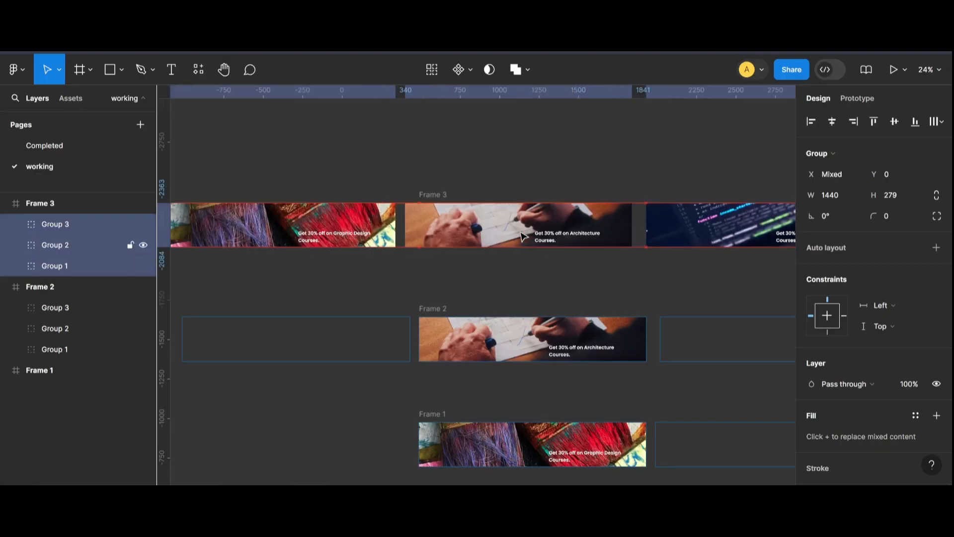
key(shift+Left)
key(shift+Left)
key(shift+Left)
key(shift+Left)
key(shift+Left)
key(shift+Left)
key(shift+Left)
key(shift+Left)
key(shift+Left)
key(shift+Left)
key(shift+Left)
key(shift+Left)
key(shift+Left)
key(shift+Left)
key(shift+Left)
key(shift+Left)
key(shift+Left)
key(shift+Left)
key(shift+Left)
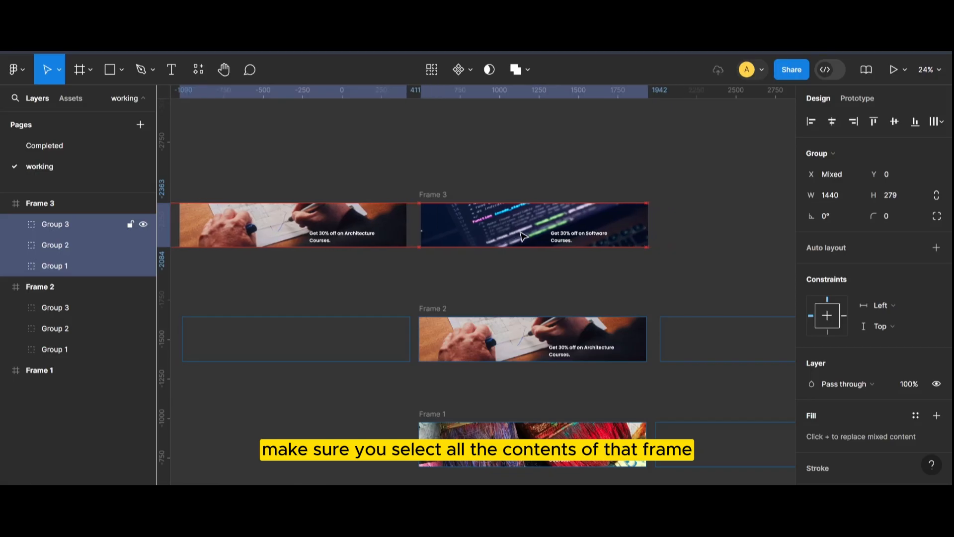
Select the three frames and combine them into a component set.
scroll(422, 213, up, 10)
scroll(422, 212, down, 8)
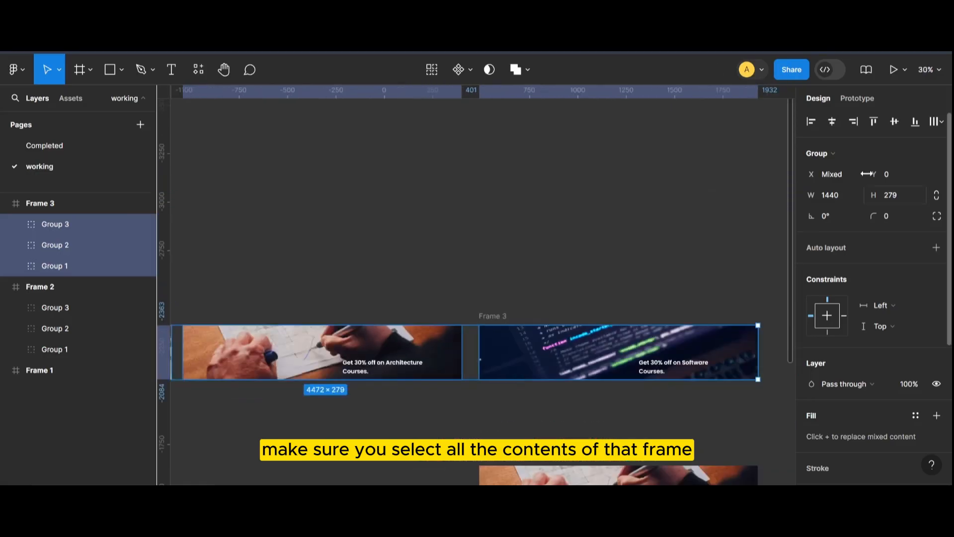
click(492, 316)
scroll(765, 312, down, 3)
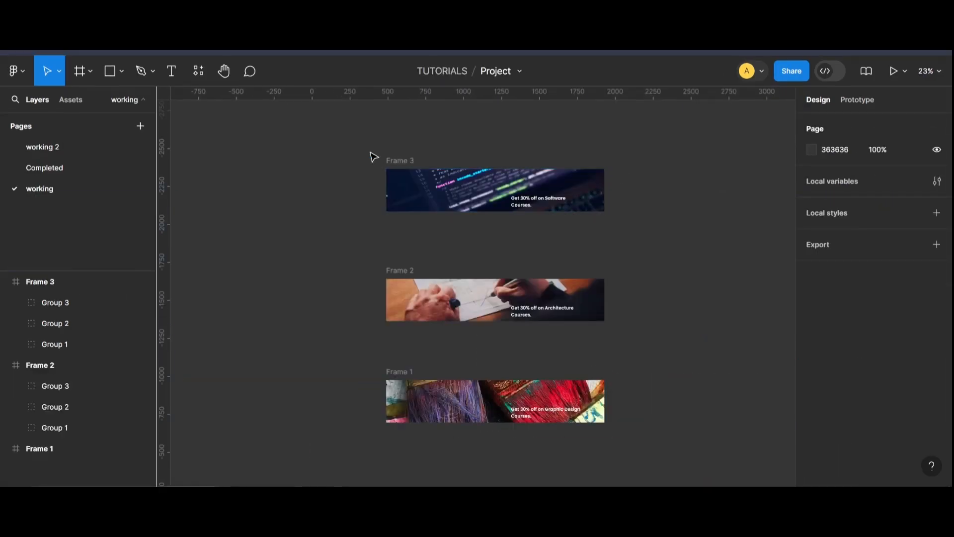
drag(407, 243, 673, 460)
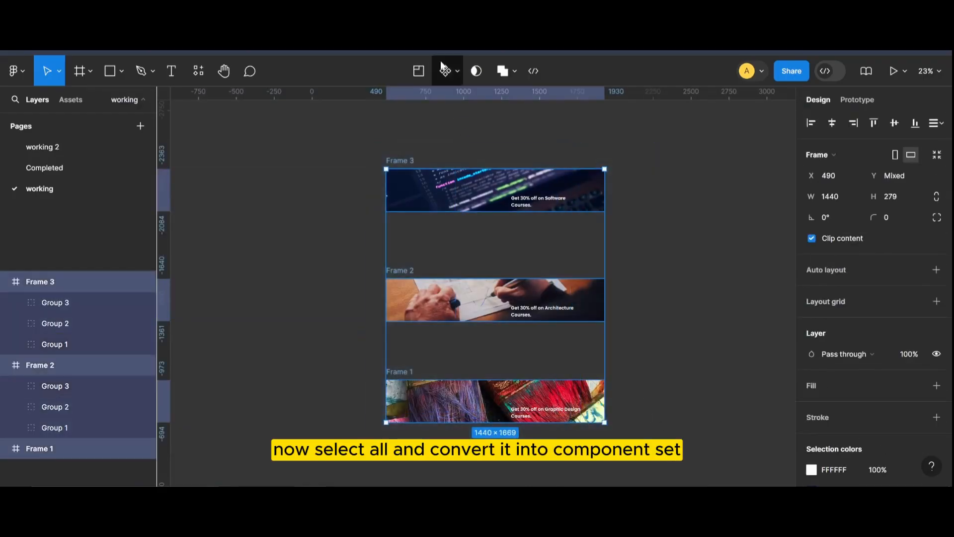
click(455, 74)
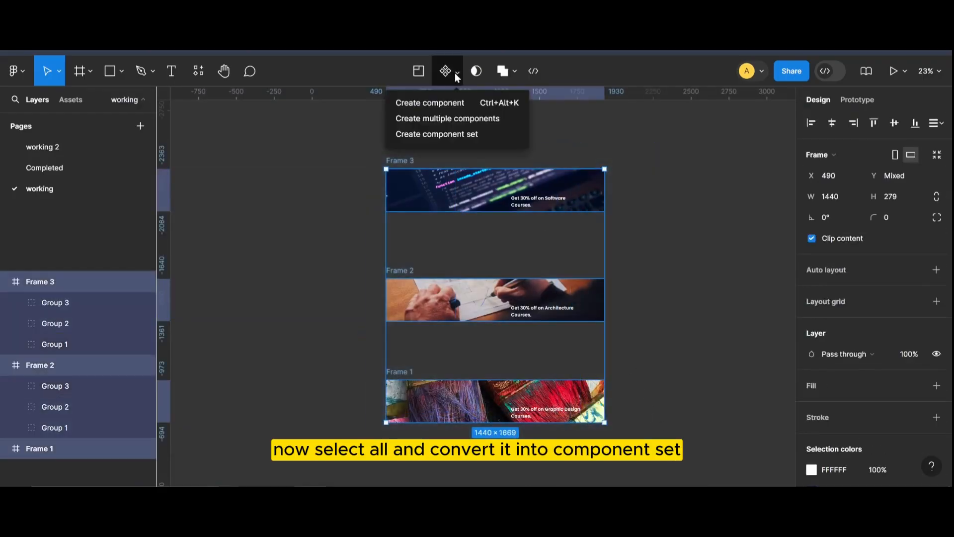
click(455, 135)
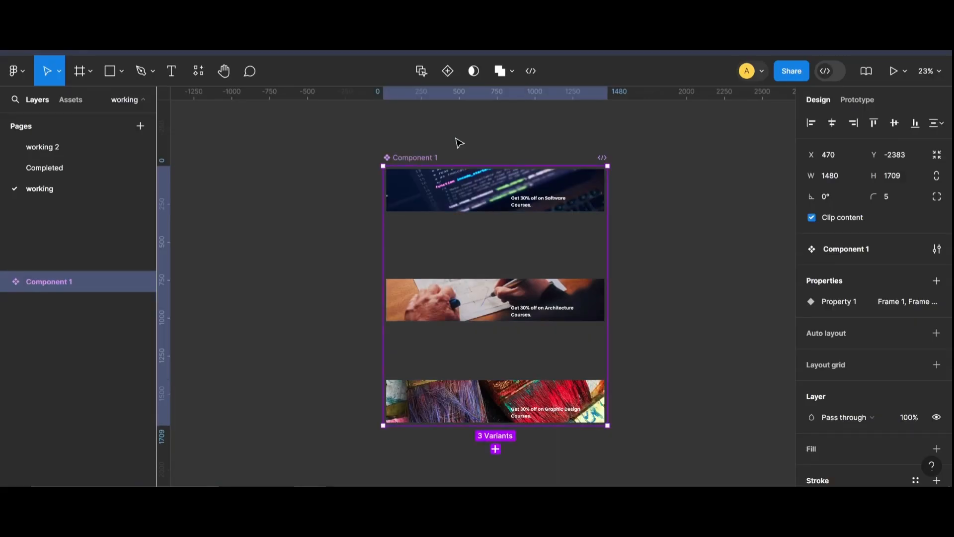
In prototype mode, connect the Frame 1 variant to Frame 2 with a Change to interaction triggered After delay.
key(shift+e)
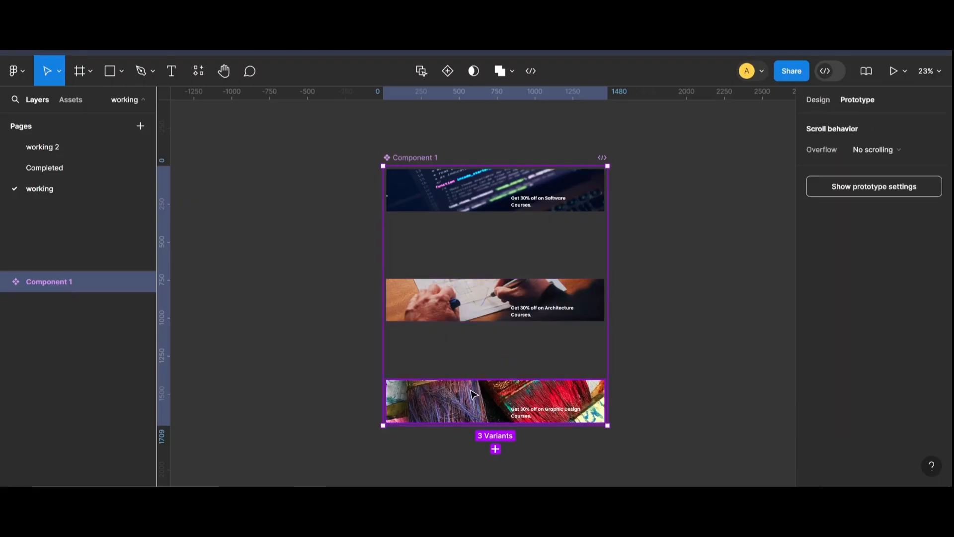
click(472, 394)
drag(495, 323, 496, 326)
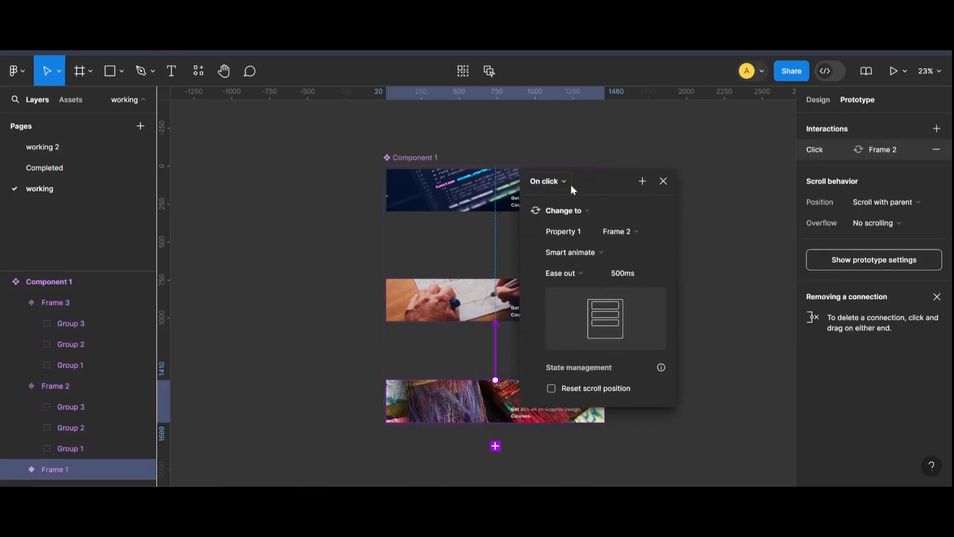
click(569, 187)
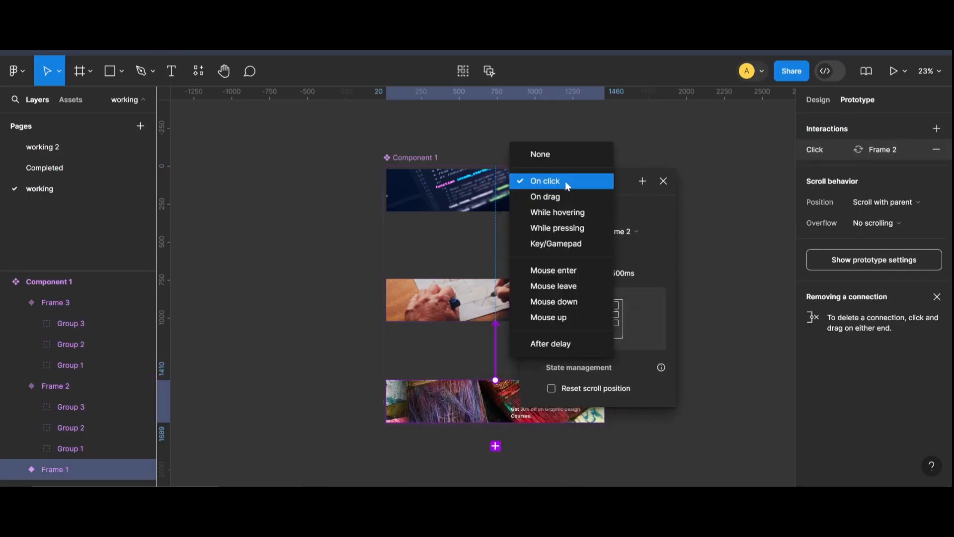
click(568, 340)
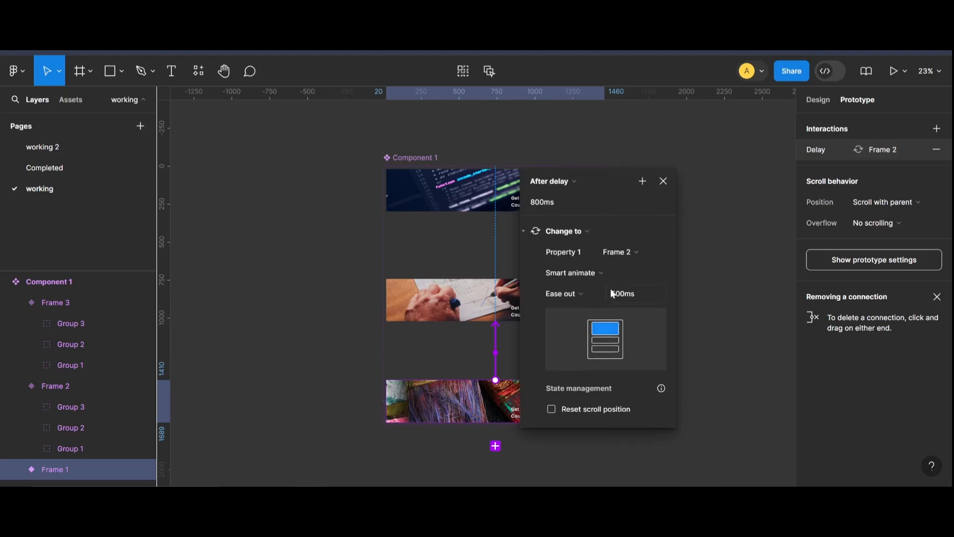
Connect the Frame 2 variant to Frame 3 with a Change to interaction triggered After delay.
click(667, 186)
click(520, 309)
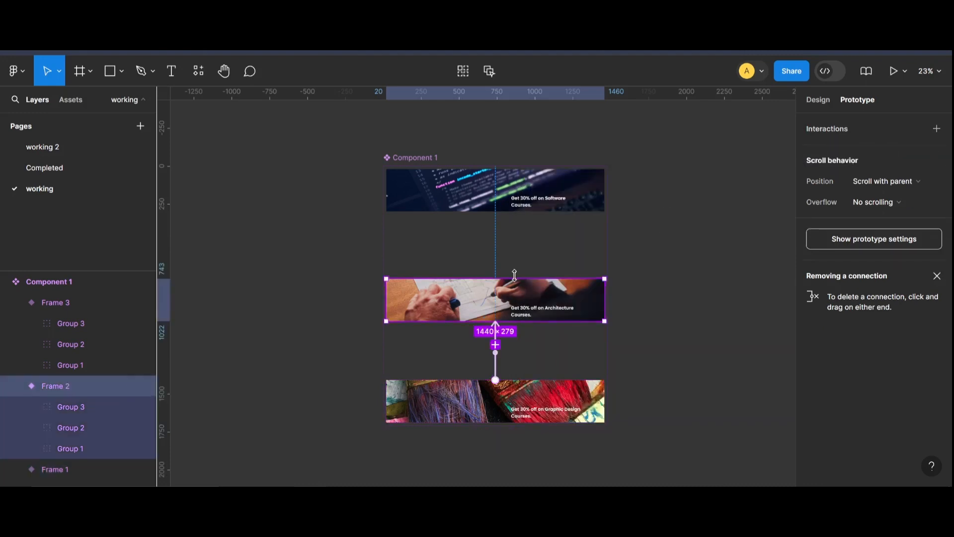
drag(493, 217, 494, 210)
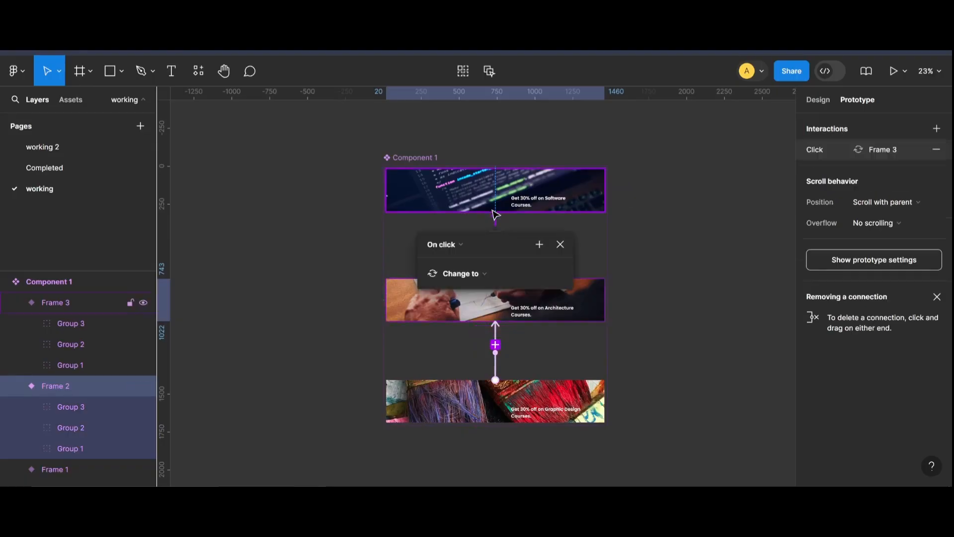
click(561, 163)
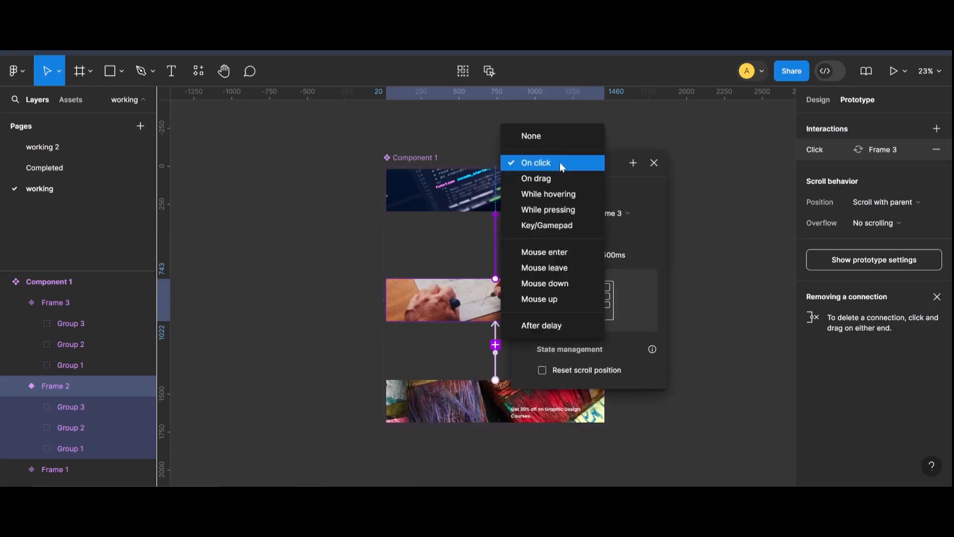
click(558, 326)
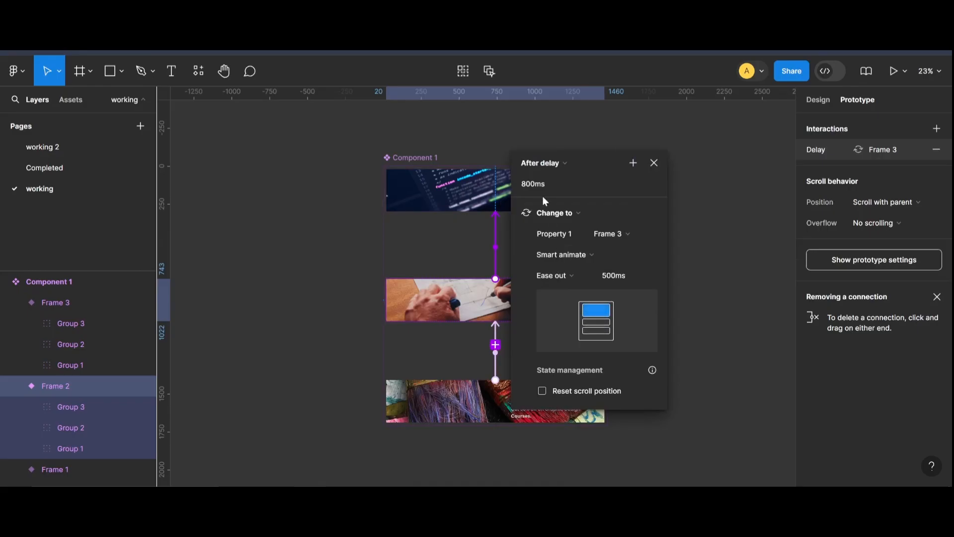
click(668, 287)
Connect the Frame 3 variant back to Frame 1 with a Change to interaction triggered After delay.
click(452, 302)
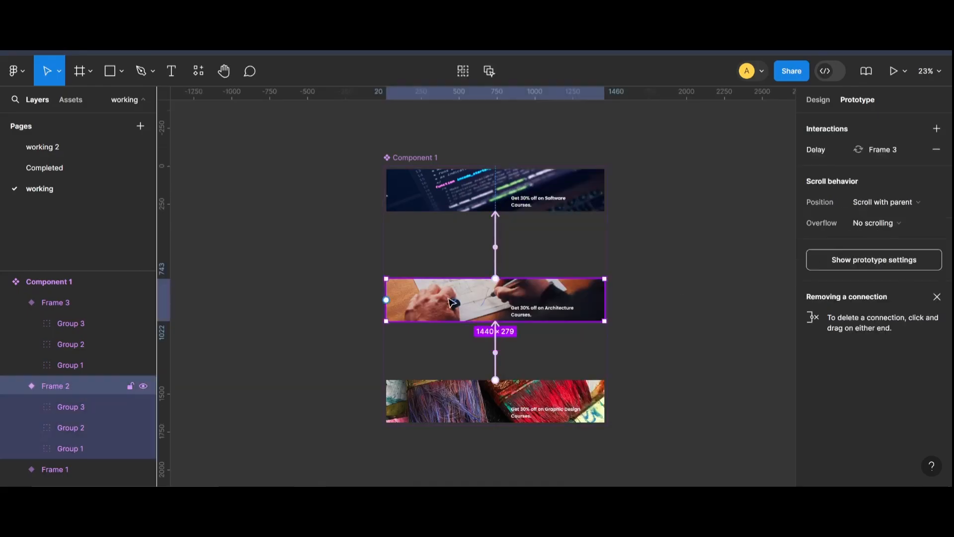
click(470, 201)
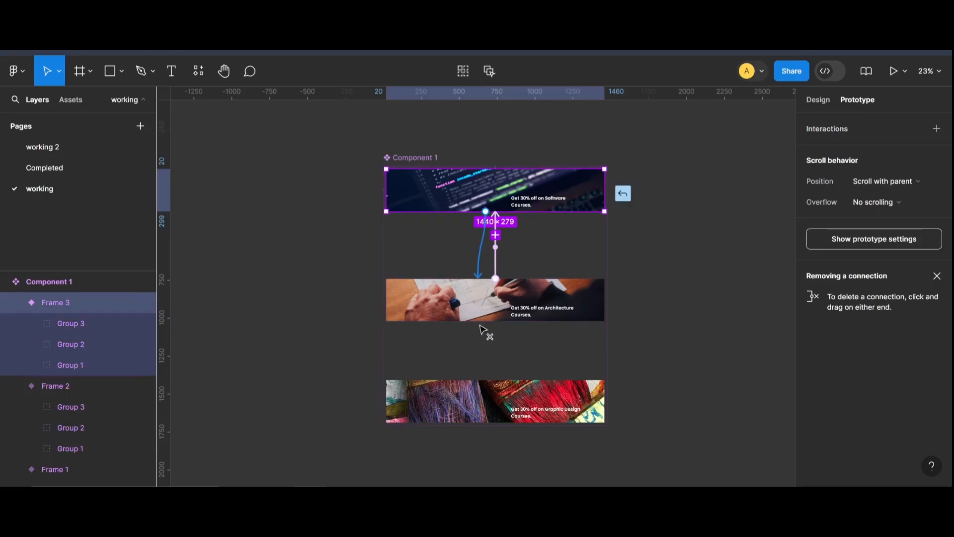
drag(482, 380, 484, 385)
drag(485, 408, 626, 165)
click(598, 174)
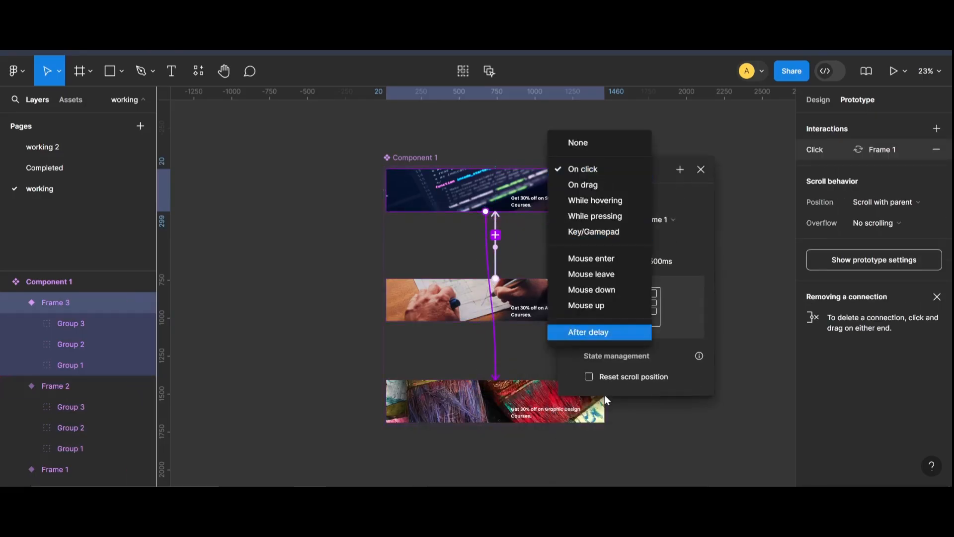
click(589, 333)
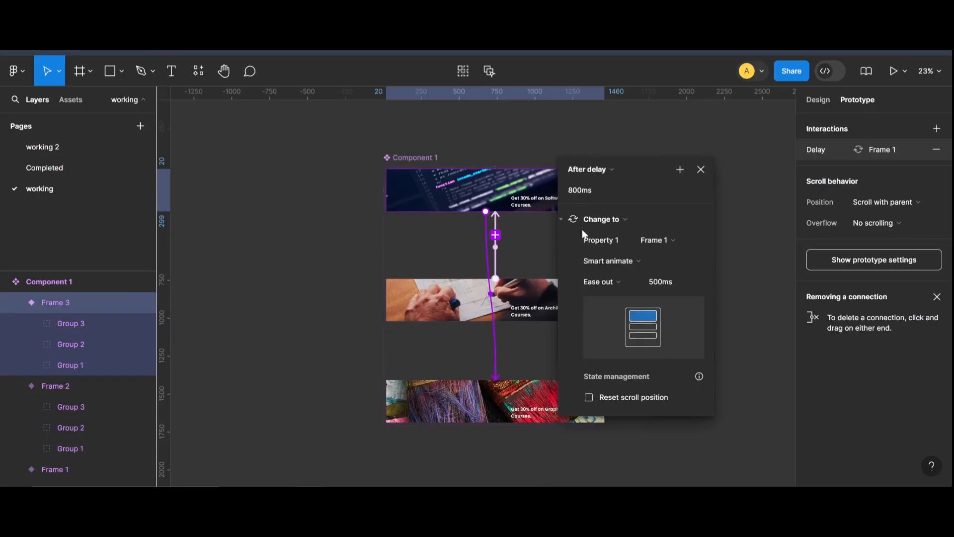
click(759, 440)
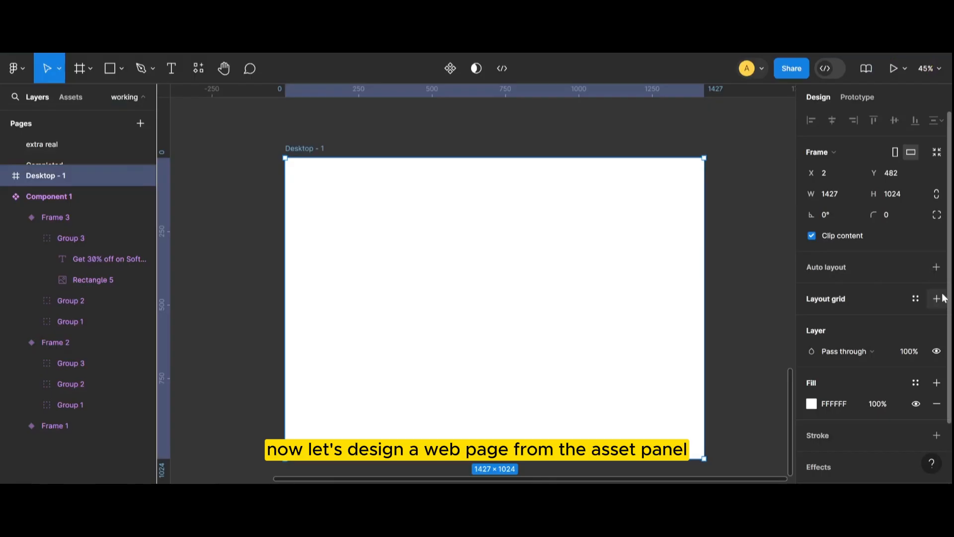
Add a 12-column layout grid with a 150 margin to the Desktop - 1 frame.
click(937, 298)
click(810, 320)
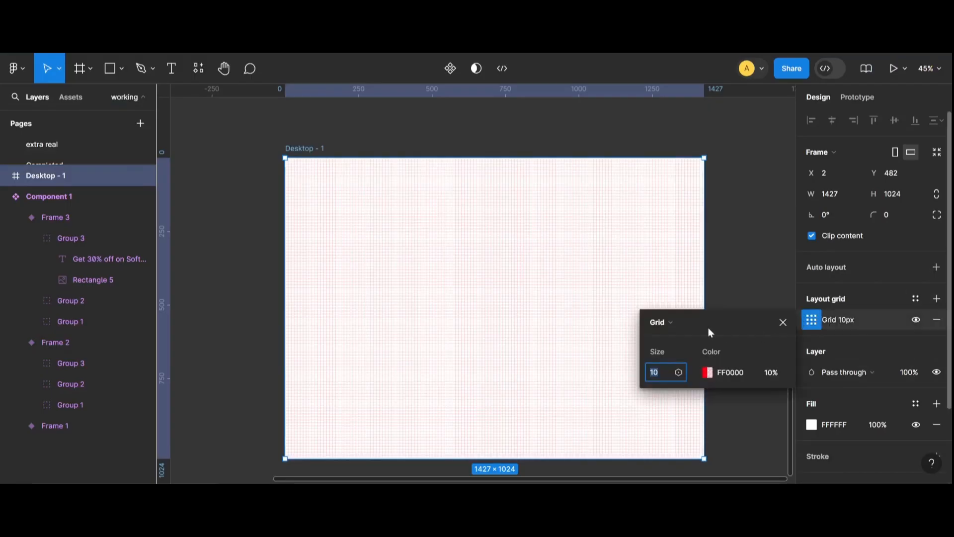
click(663, 322)
click(679, 340)
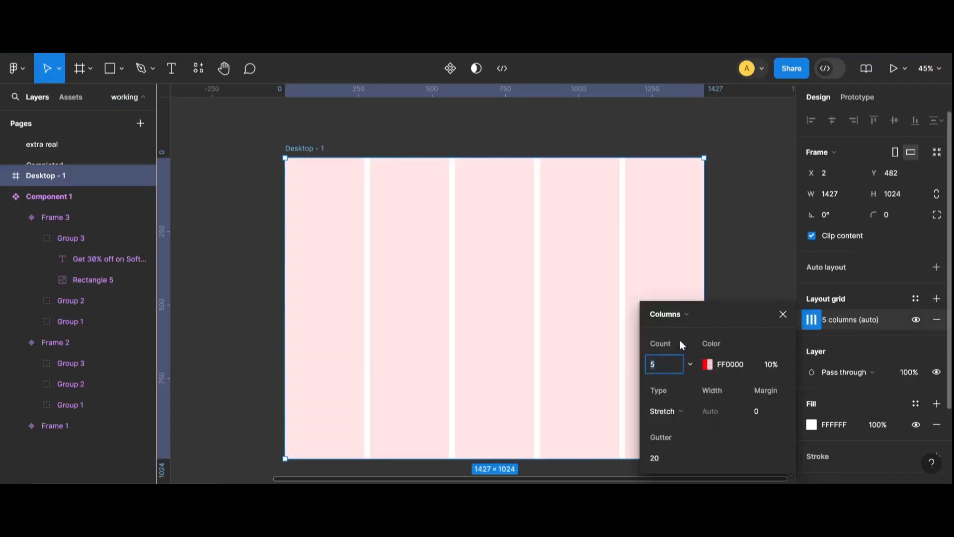
text(12)
click(756, 410)
text(1)
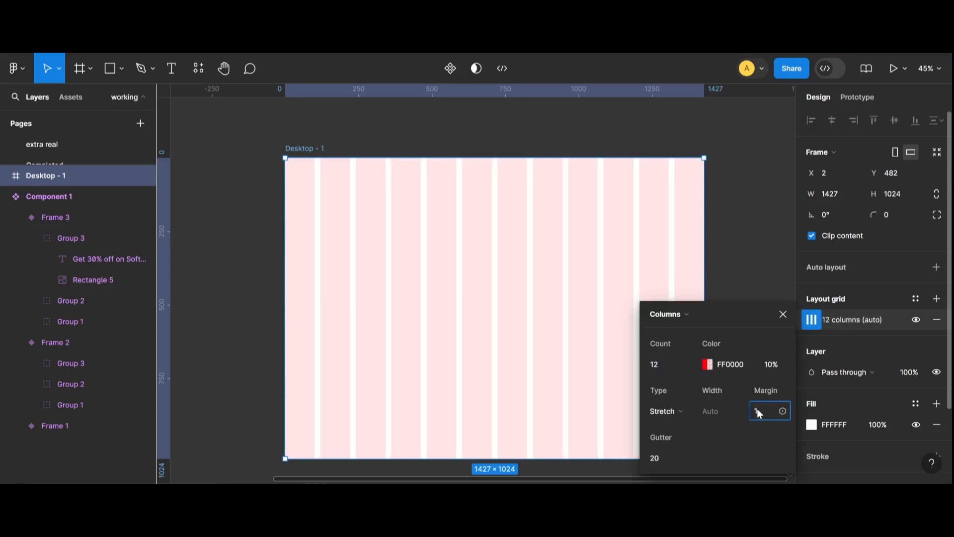
text(50)
key(Return)
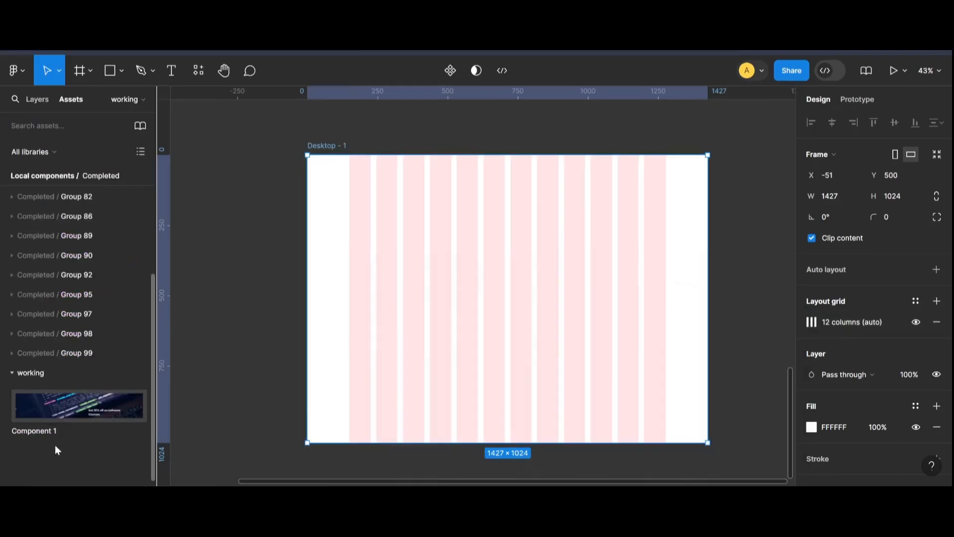
Place an instance of Component 1 from the assets into Desktop - 1 and align it to the frame's top.
drag(57, 447, 572, 241)
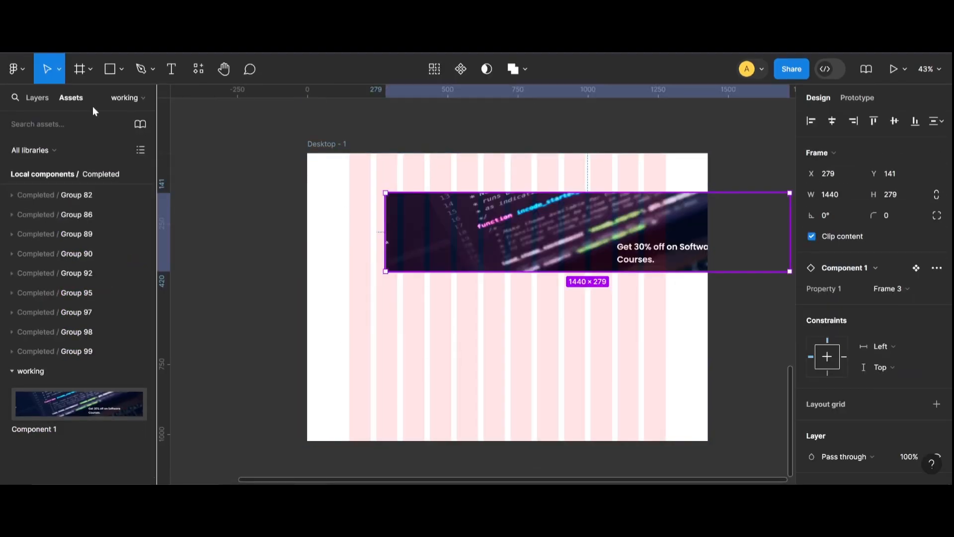
click(38, 98)
drag(601, 265, 520, 226)
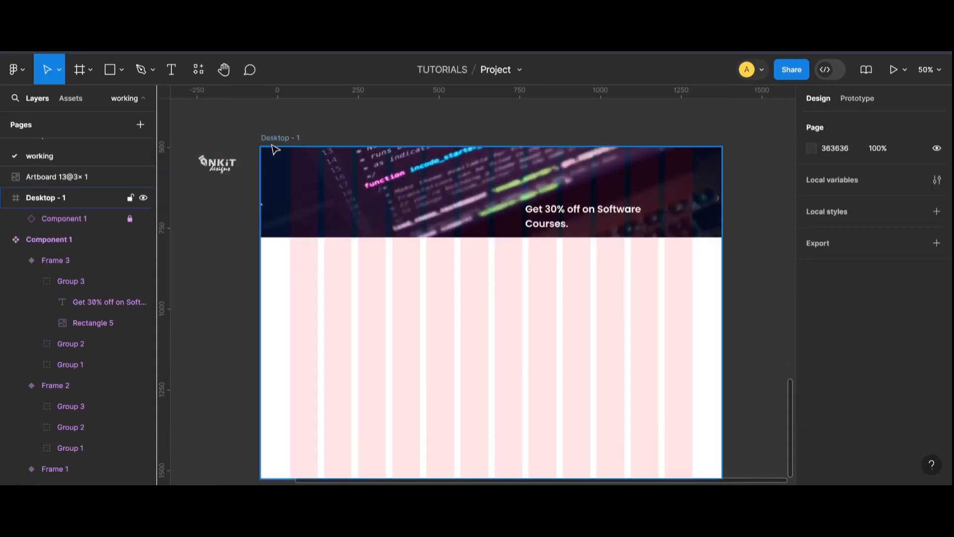
Open the desktop frame's column grid settings to review them.
click(275, 149)
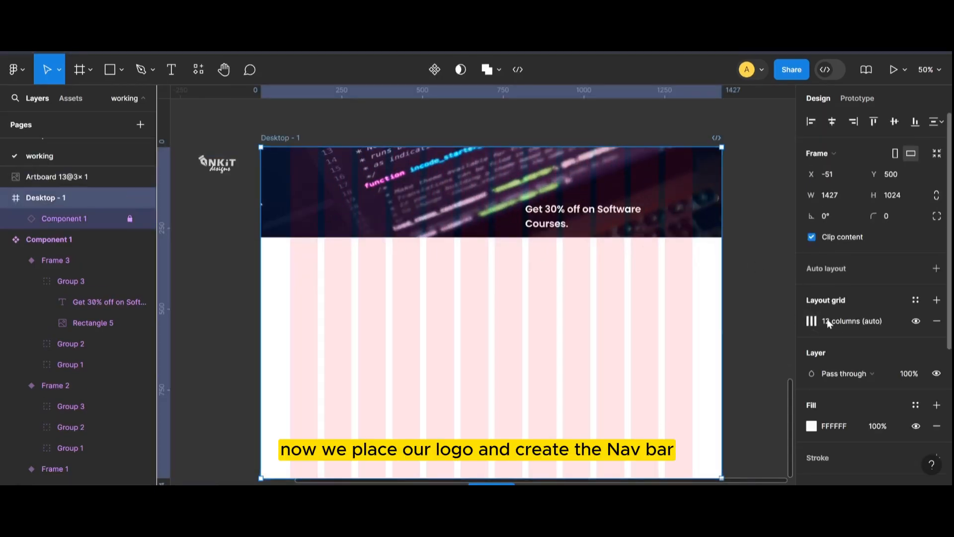
click(813, 321)
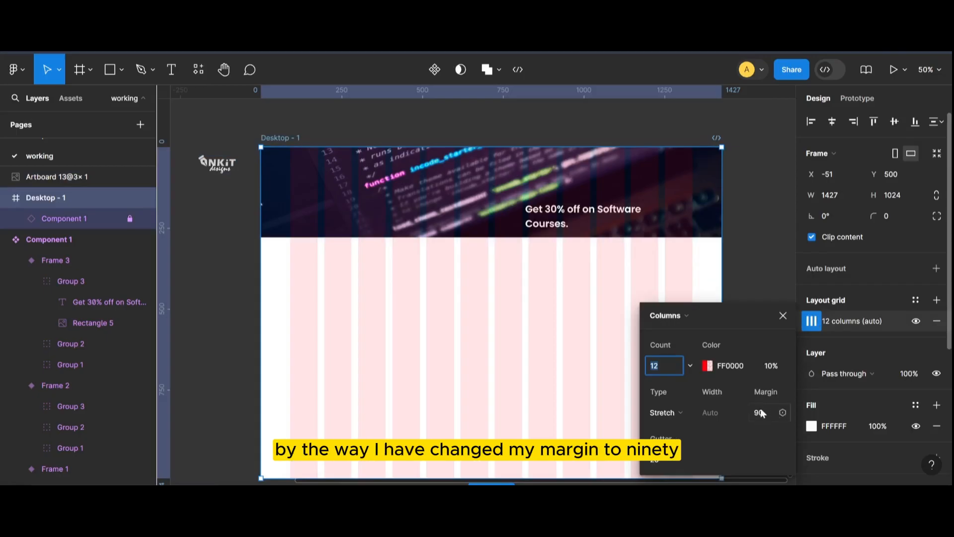
click(811, 321)
Move the logo into the banner's top-left corner at about X 90, Y 41.
click(213, 168)
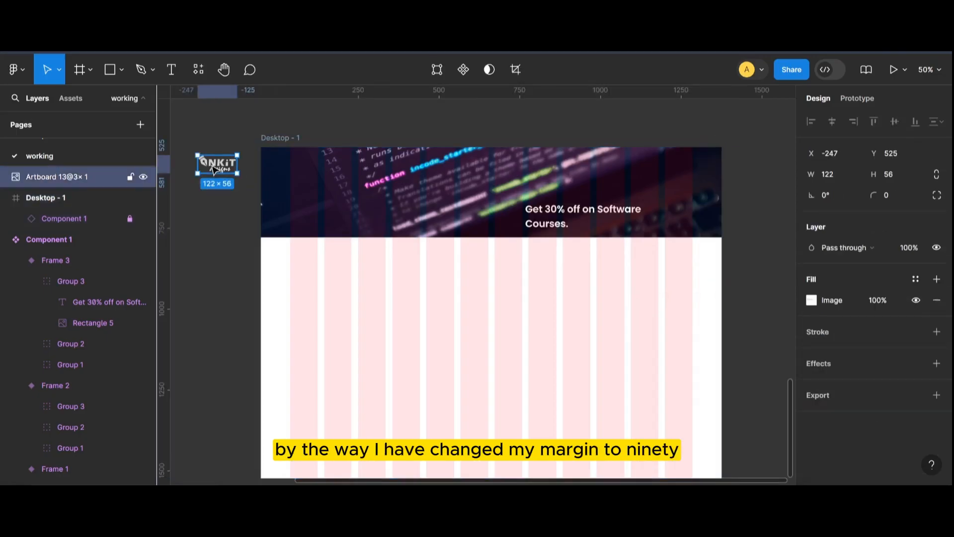
drag(214, 169, 307, 174)
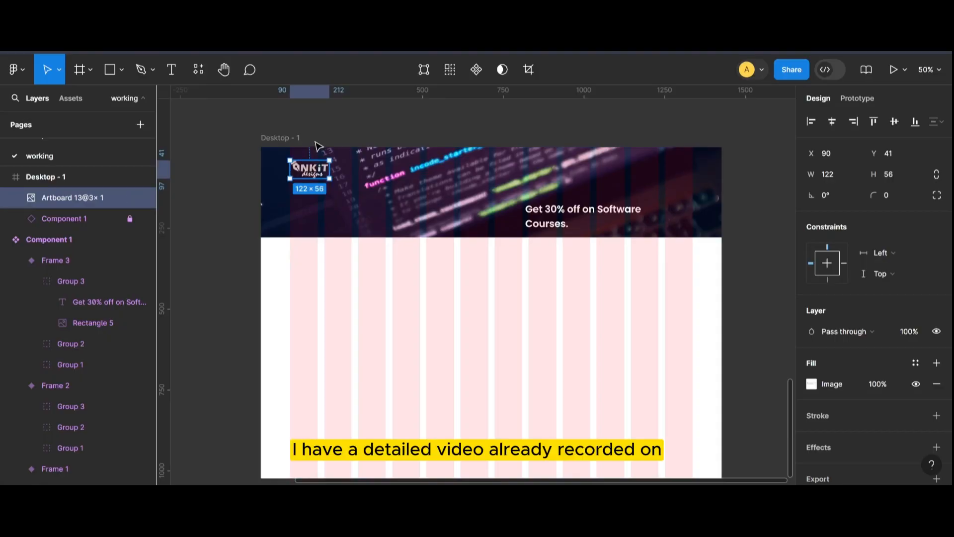
key(alt)
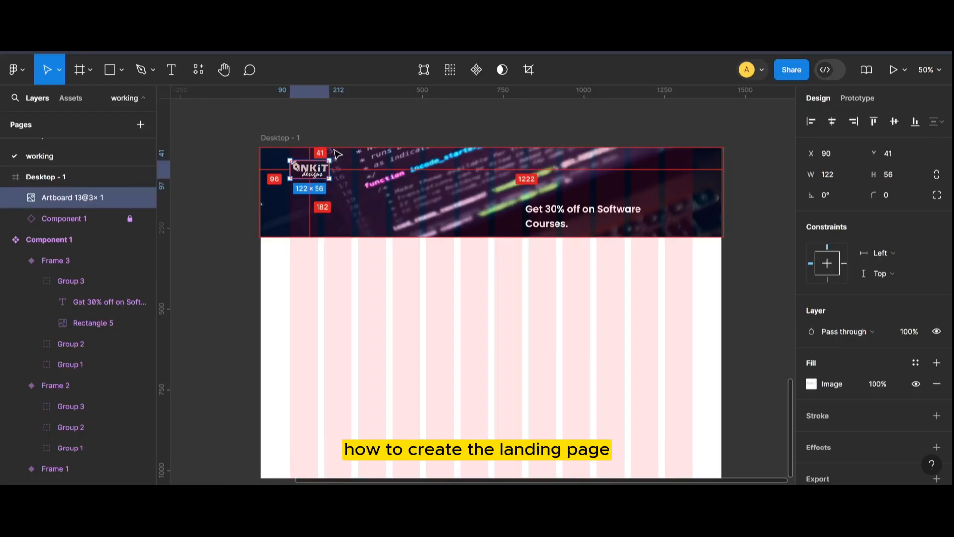
click(350, 131)
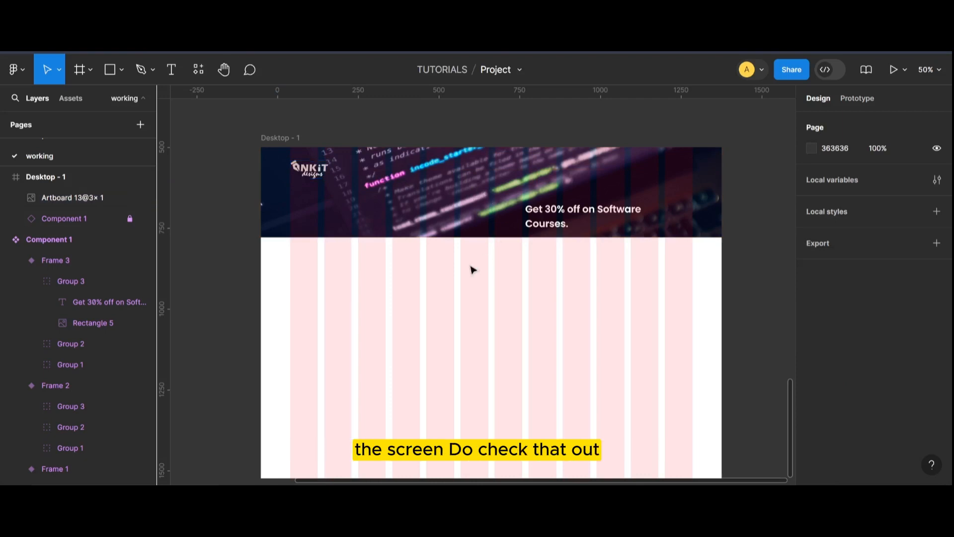
Add a "Home" text label on the banner and set its font size to 25.
scroll(447, 296, up, 2)
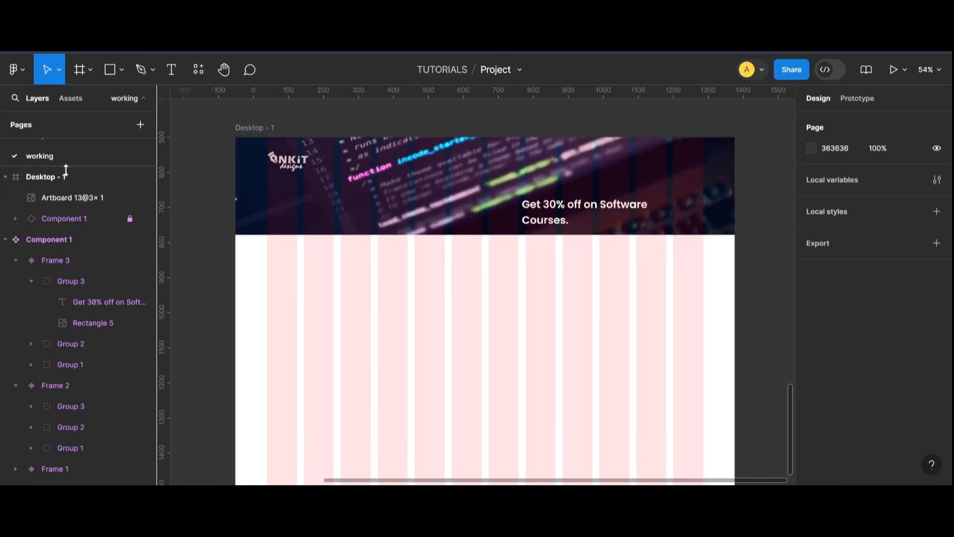
click(169, 70)
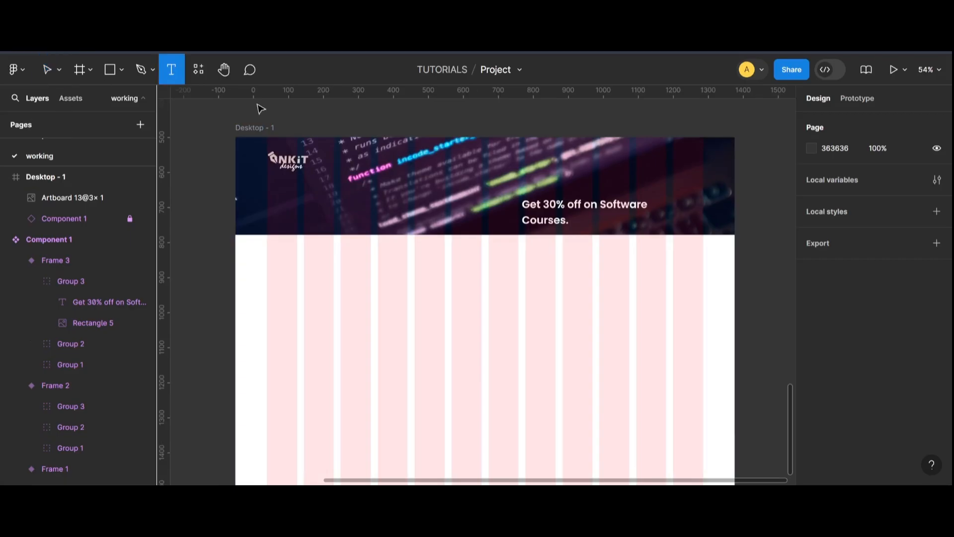
click(469, 159)
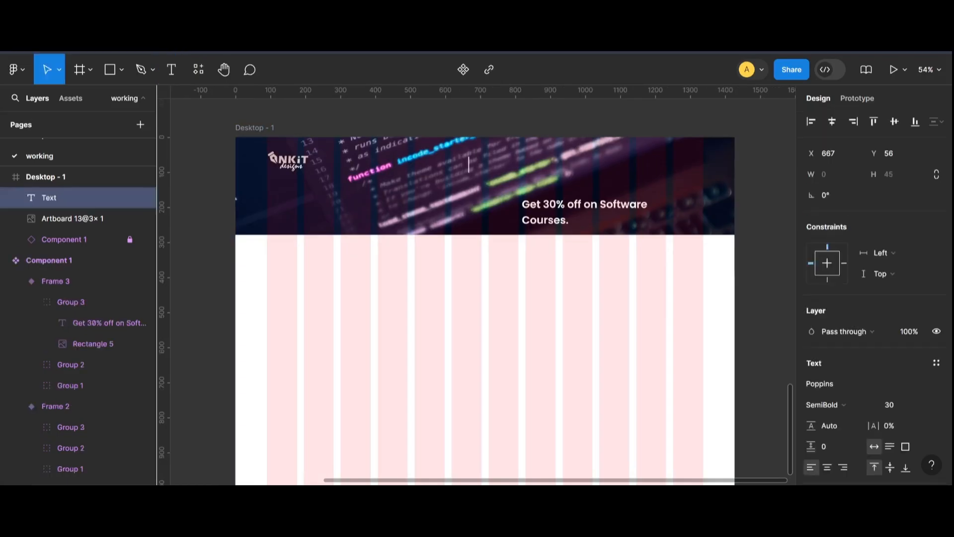
text(Home)
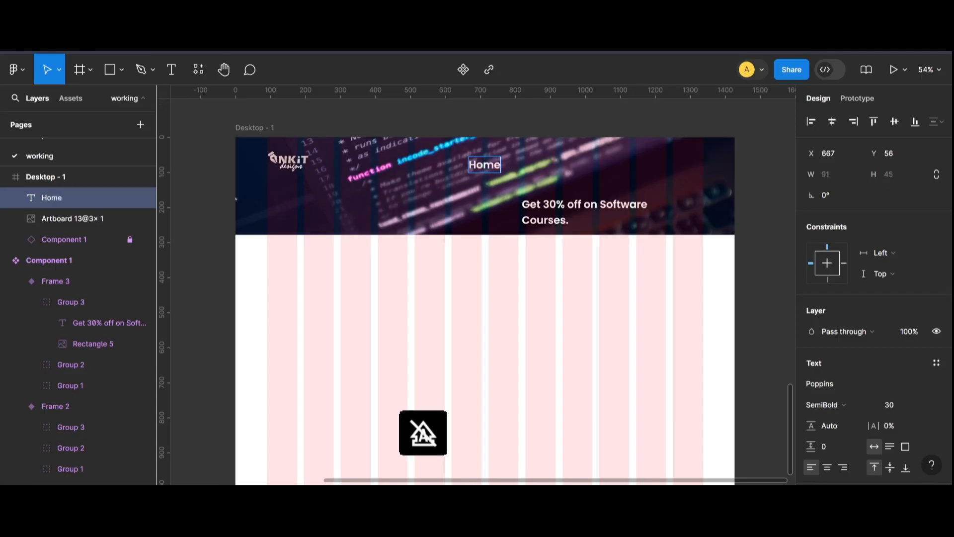
click(903, 408)
text(16)
key(Return)
drag(900, 411, 882, 409)
text(18)
key(Return)
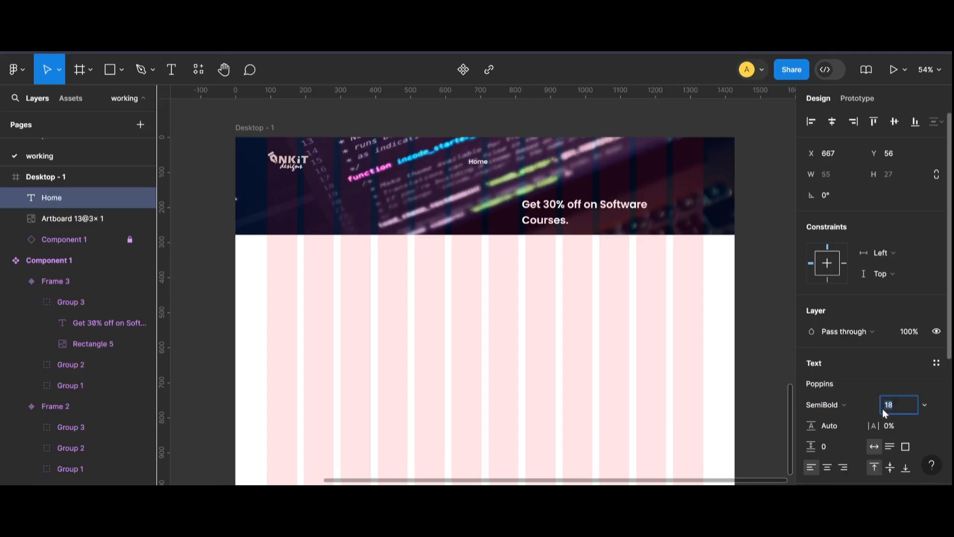
key(Up)
key(Up)
key(Up)
key(Up)
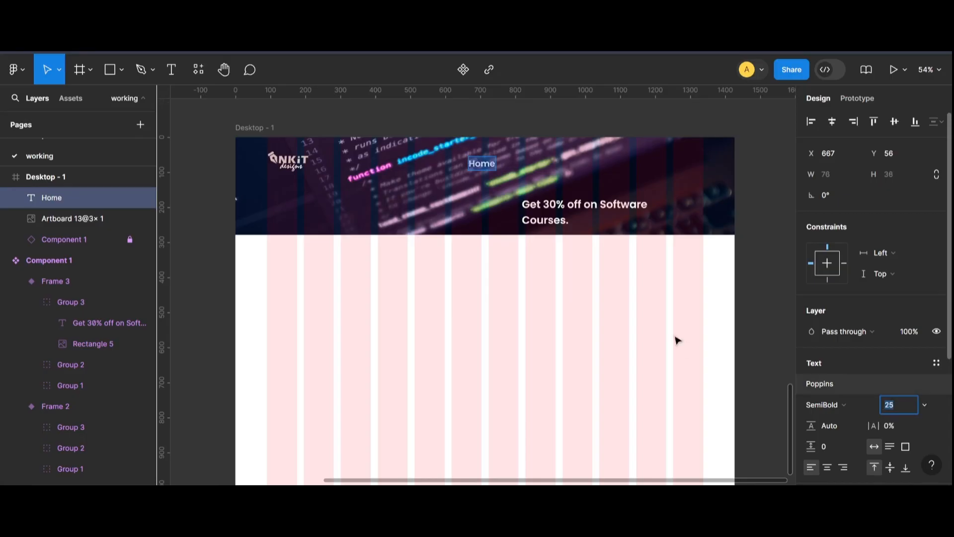
Reposition the label within the banner to about X 704, Y 50.
click(587, 118)
click(504, 161)
click(491, 162)
mouse_move(490, 167)
mouse_down()
mouse_move(503, 149)
mouse_move(505, 171)
mouse_up()
Change the label's text to "Courses".
scroll(505, 171, up, 3)
key(Return)
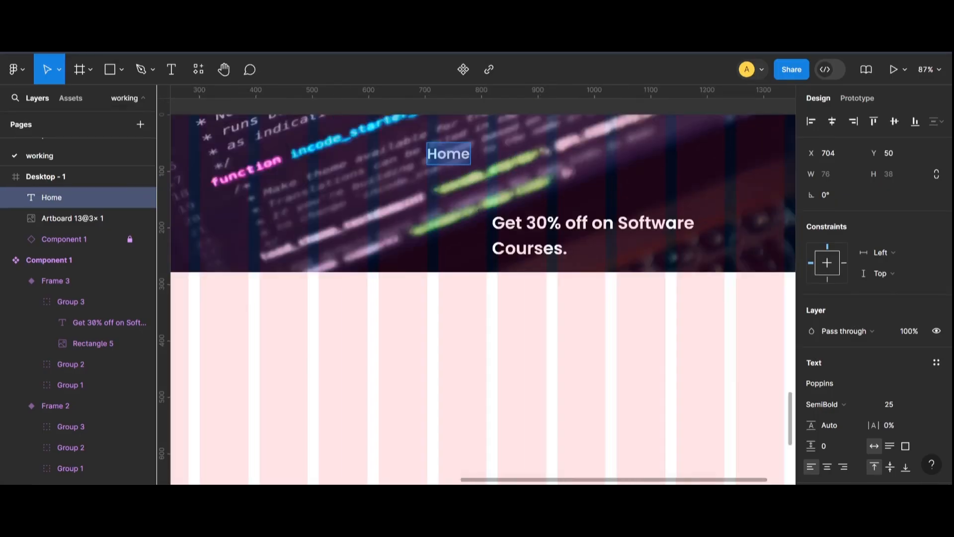
text(CoURS)
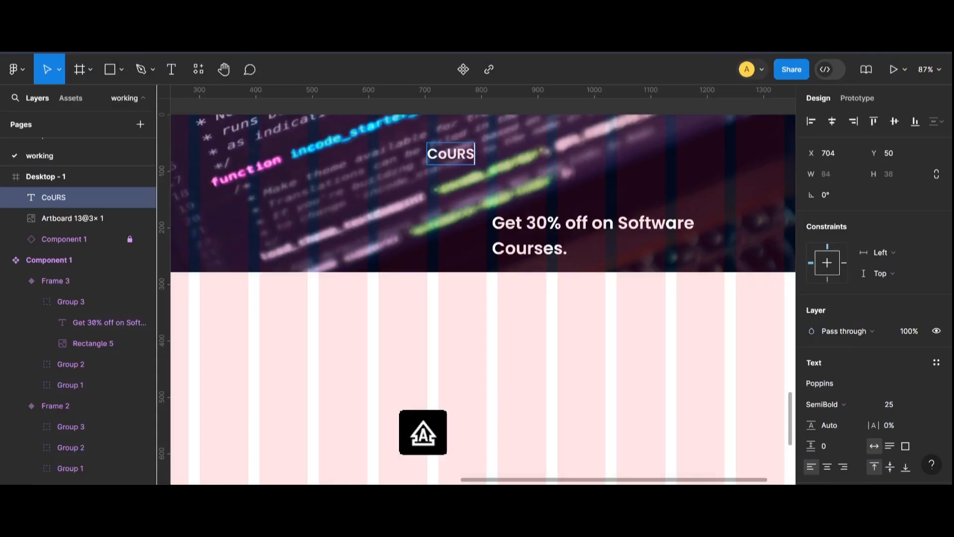
key(Caps_Lock)
key(BackSpace)
key(BackSpace)
key(BackSpace)
text(urses)
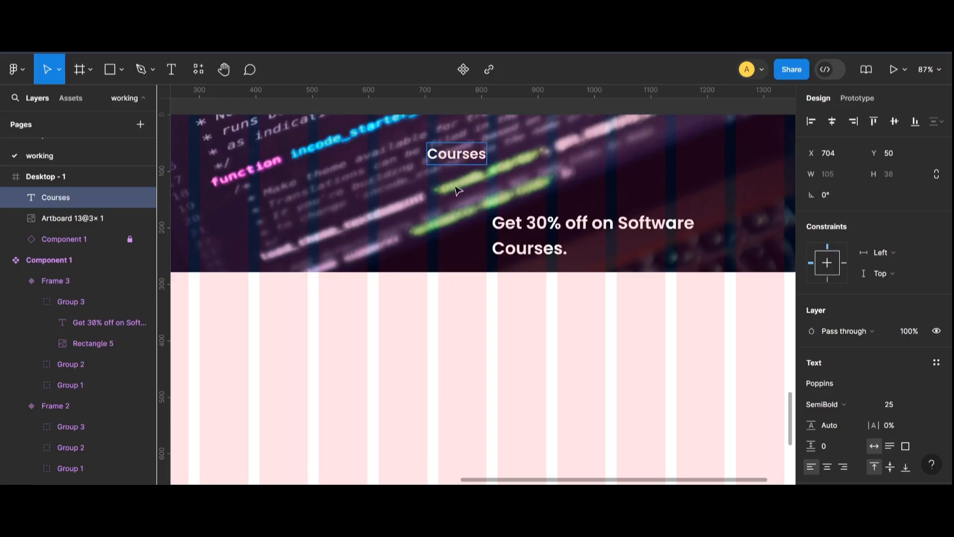
key(Escape)
Duplicate the Courses label to its right and change the copy's text to "Offers".
drag(462, 162, 537, 161)
key(BackSpace)
text(Offers)
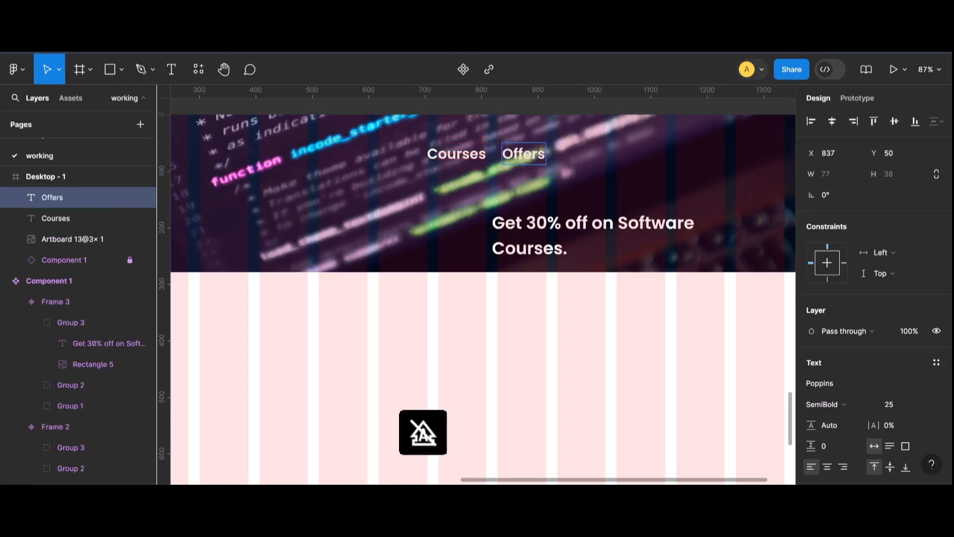
key(Escape)
Select the Courses and Offers labels and wrap them in an auto layout frame.
click(480, 158)
shift+click(524, 155)
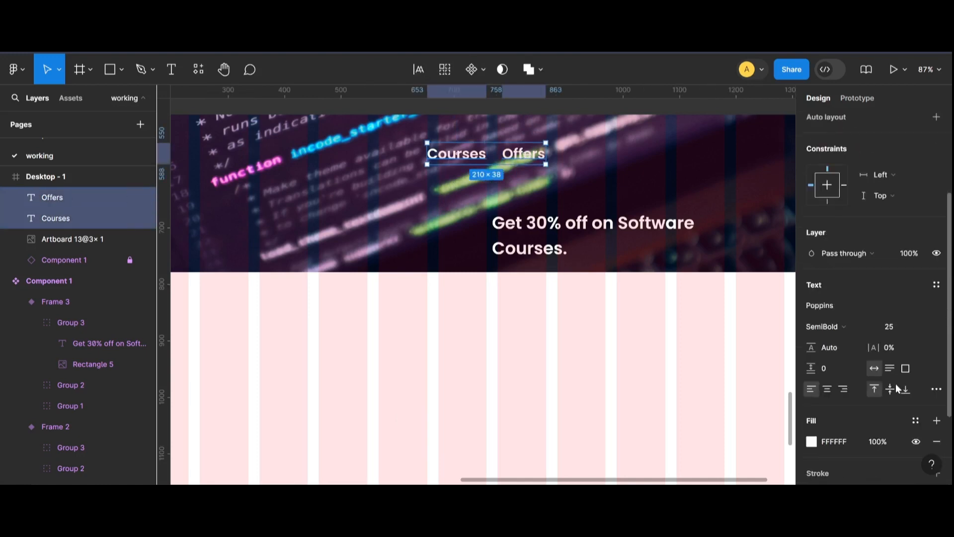
click(936, 248)
click(525, 158)
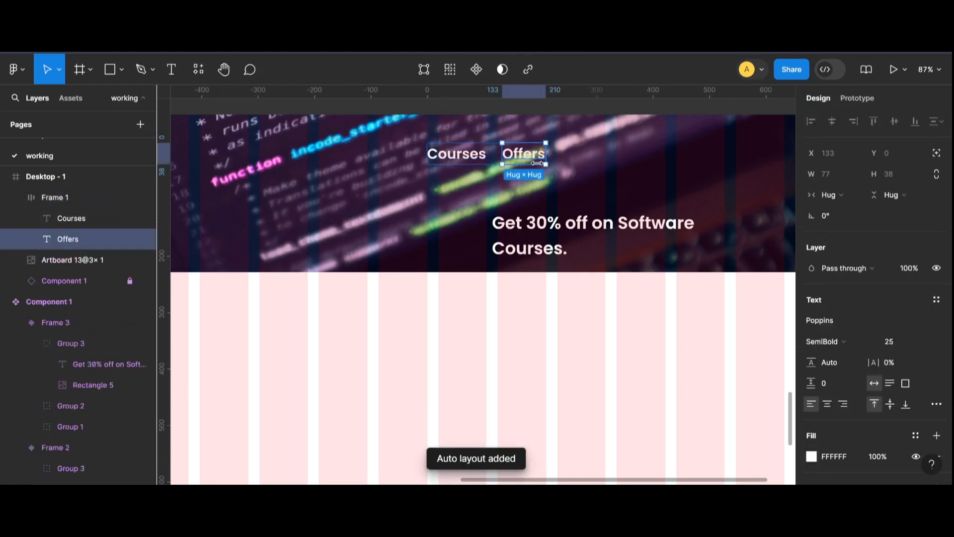
Duplicate the Offers label and change the copy's text to "Updates".
click(568, 162)
click(534, 158)
click(536, 159)
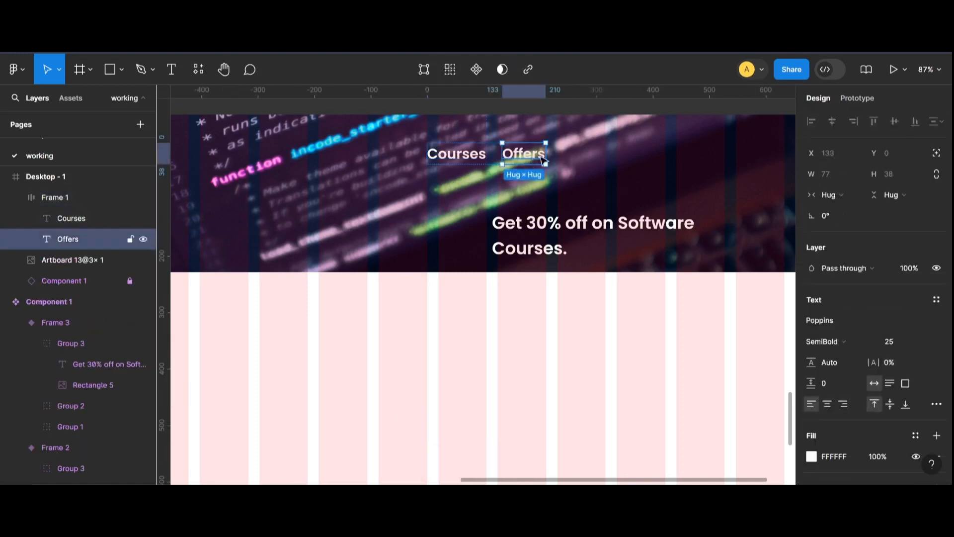
key(ctrl+d)
double_click(581, 158)
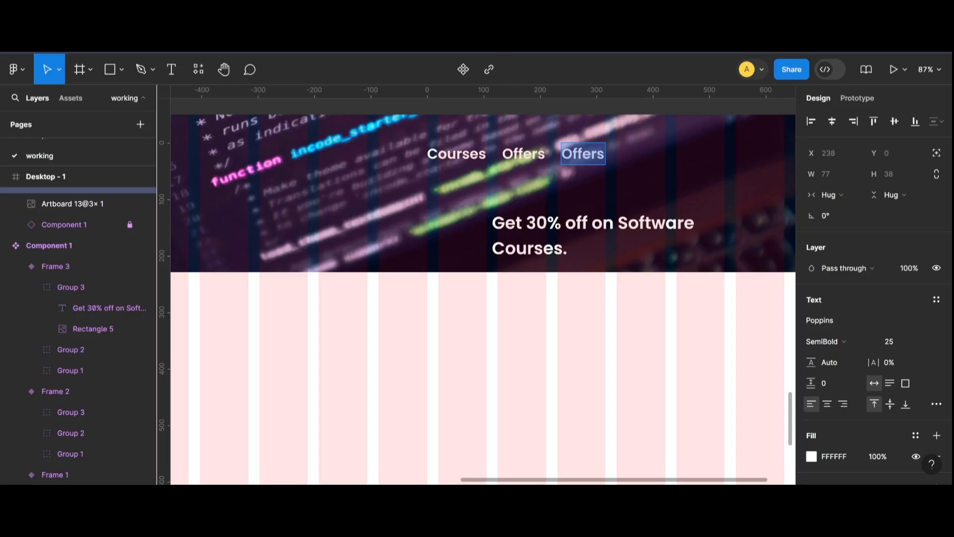
text(U)
key(BackSpace)
key(Caps_Lock)
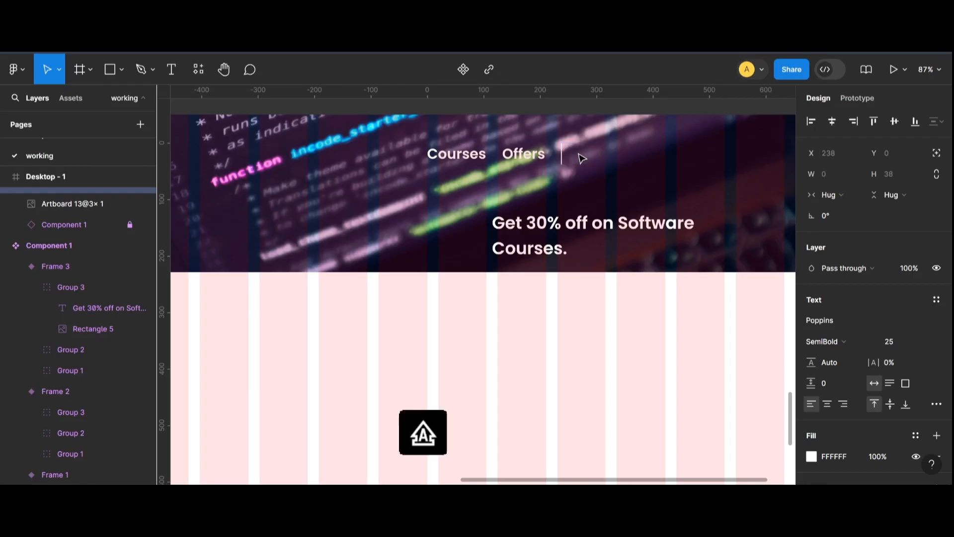
text(U)
key(Caps_Lock)
text(pdates)
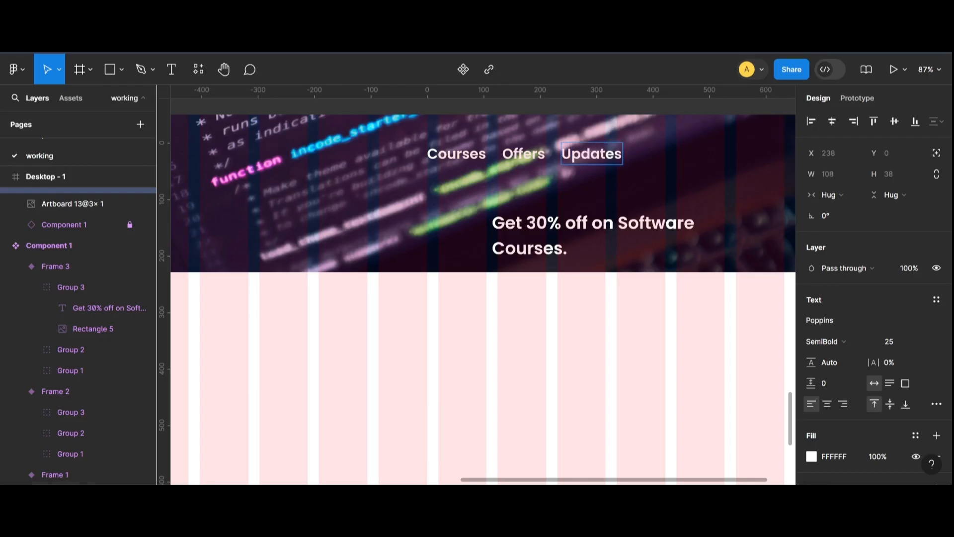
key(Escape)
Duplicate the Updates label and change the copy's text to "Contacts".
key(ctrl+d)
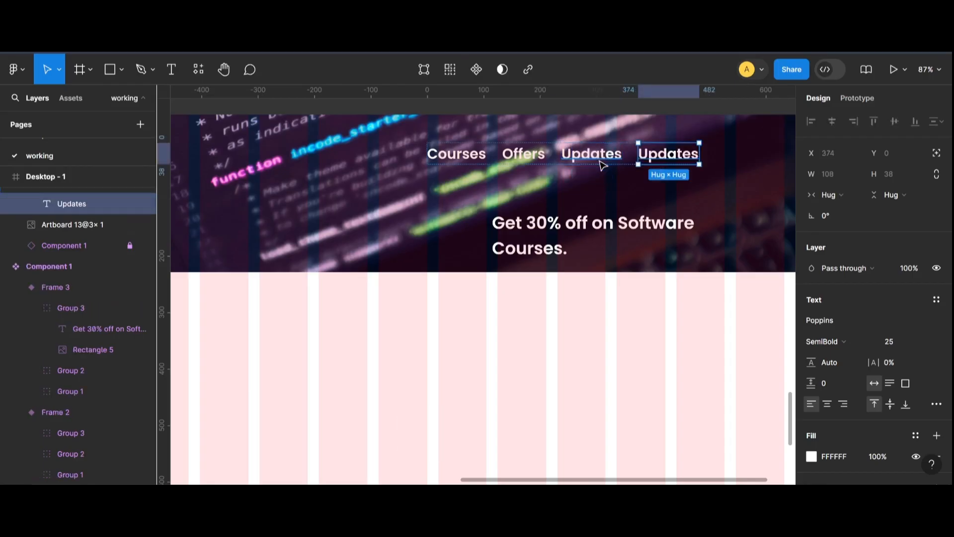
key(Return)
text(Contacts)
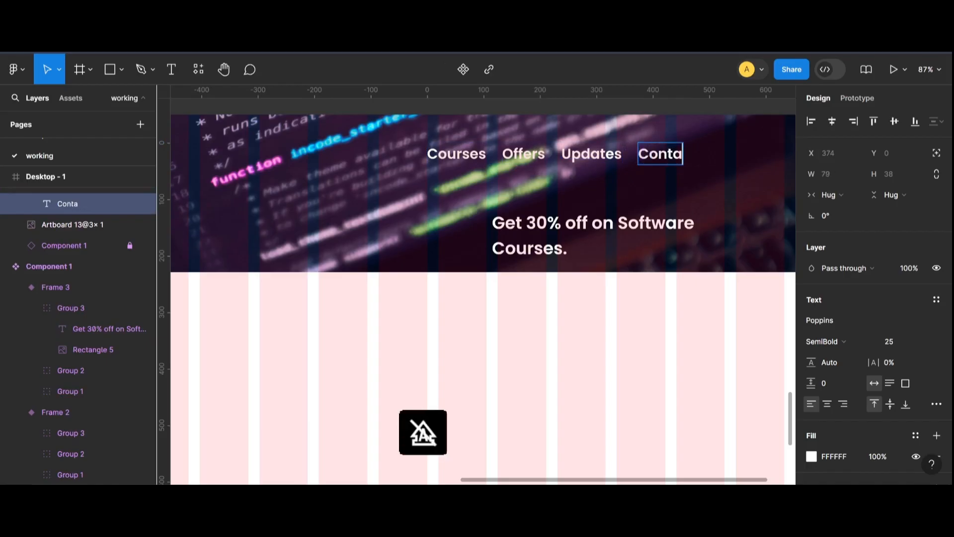
Set the auto layout frame's item spacing to 40.
click(495, 160)
click(827, 334)
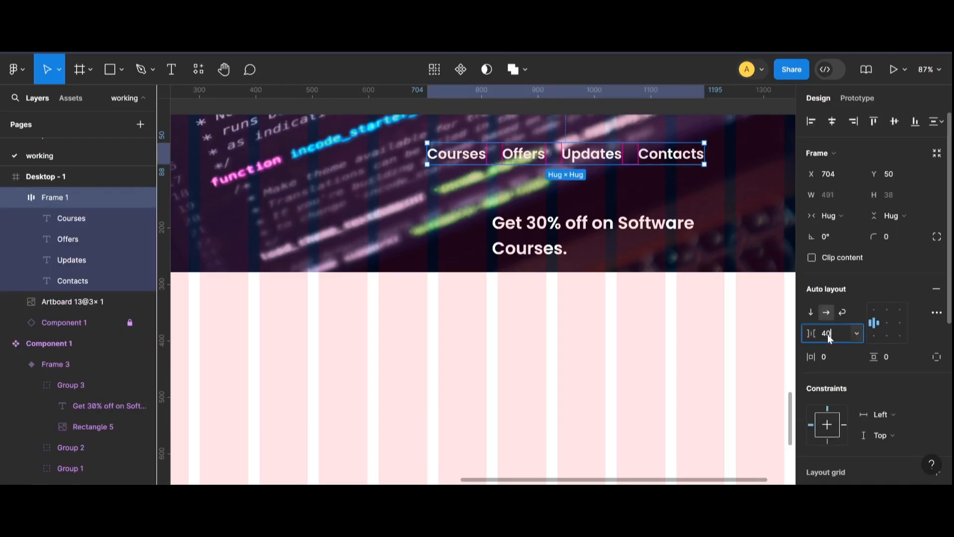
key(Return)
key(Escape)
Move the navigation frame slightly to the left within the banner.
scroll(646, 253, down, 3)
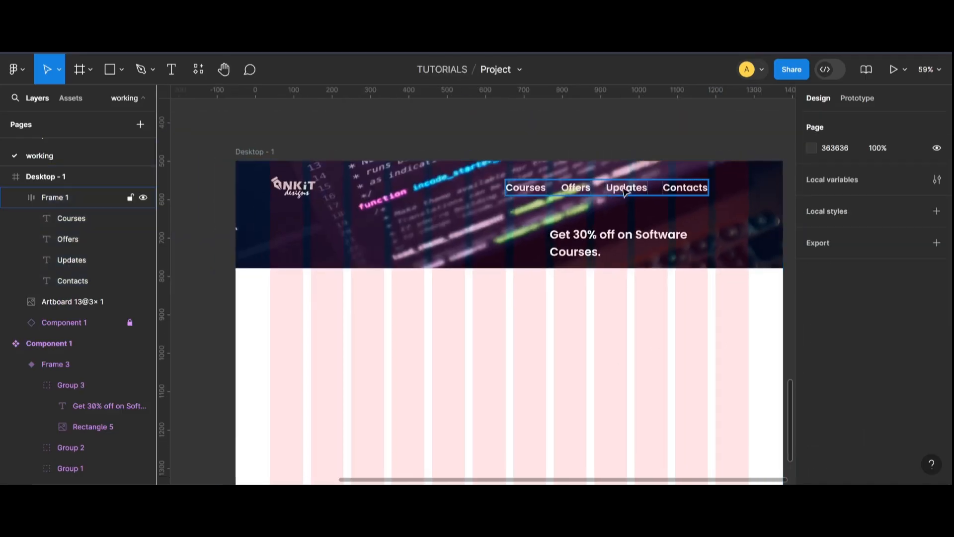
drag(599, 190, 564, 191)
click(623, 130)
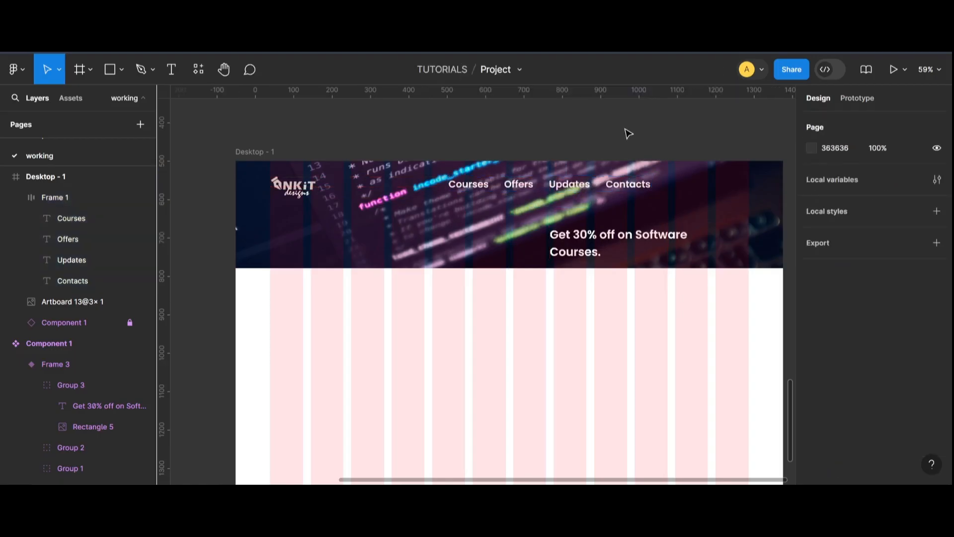
Select all four navigation labels and set their font size to 23.
click(472, 187)
click(472, 187)
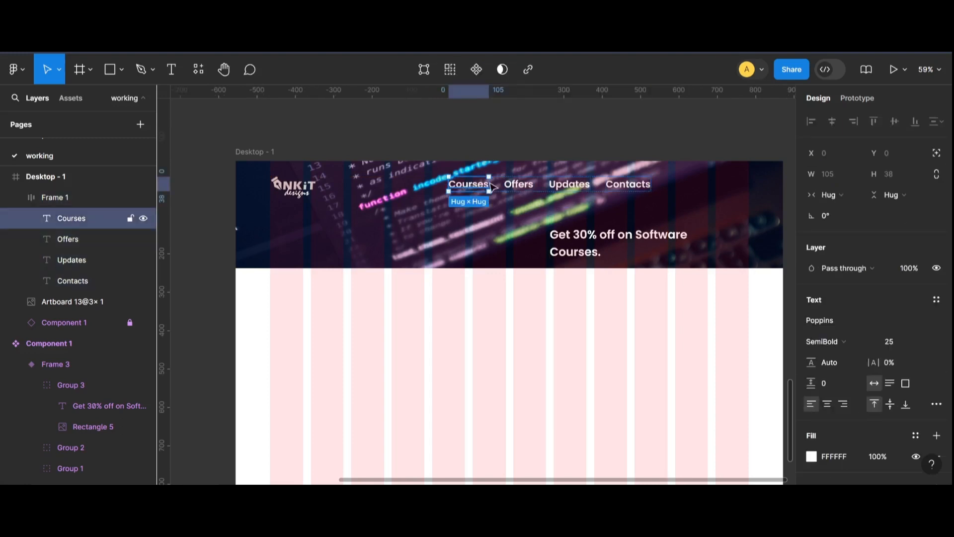
shift+click(518, 183)
shift+click(569, 184)
shift+click(627, 183)
click(892, 373)
text(23)
key(Return)
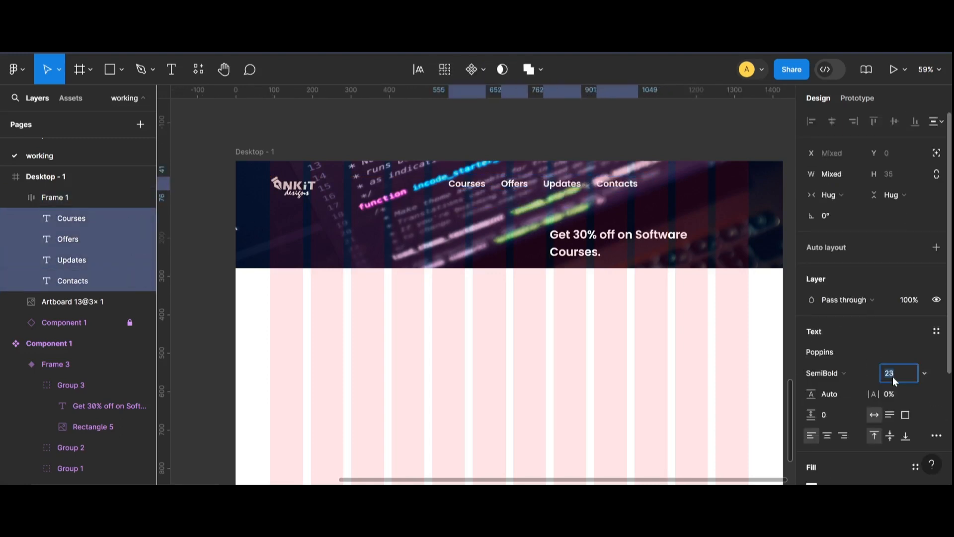
key(Down)
key(Down)
key(Up)
key(Up)
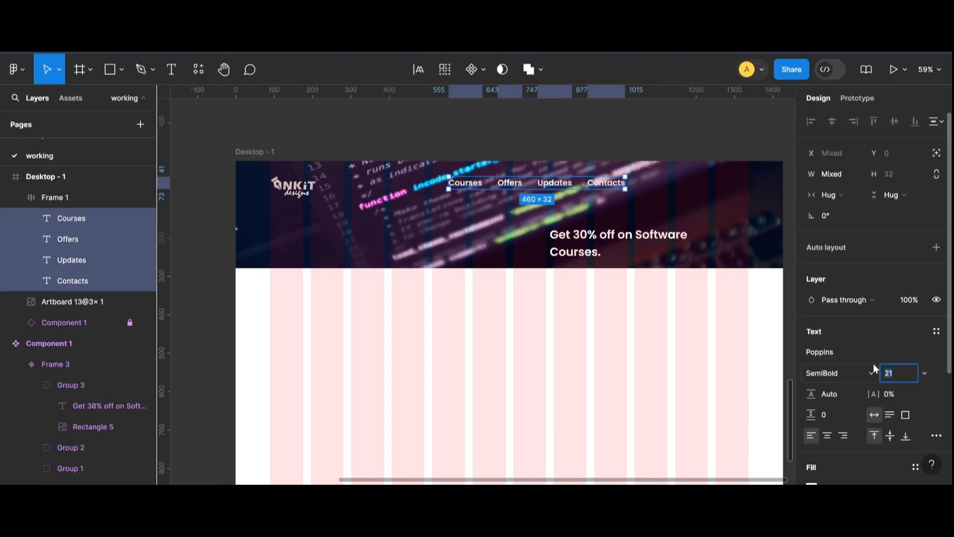
Change the navigation labels' font weight to Medium.
click(847, 368)
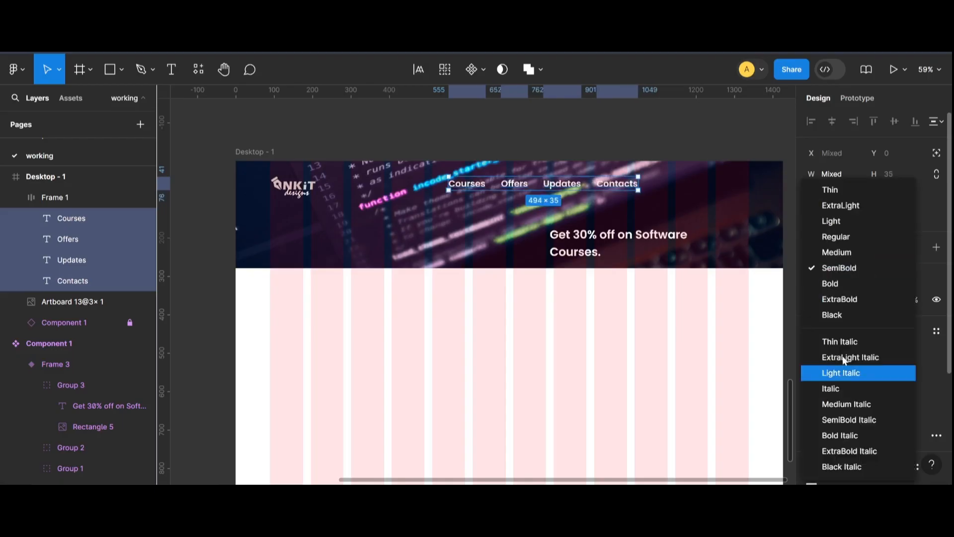
click(839, 252)
click(536, 134)
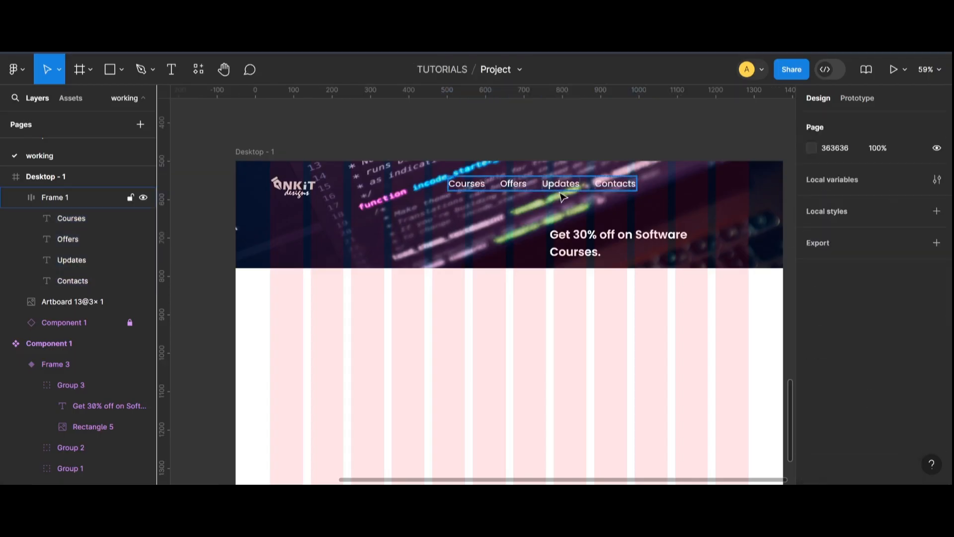
Nudge the logo and the navigation frame into aligned positions along the banner's top.
drag(562, 191, 569, 193)
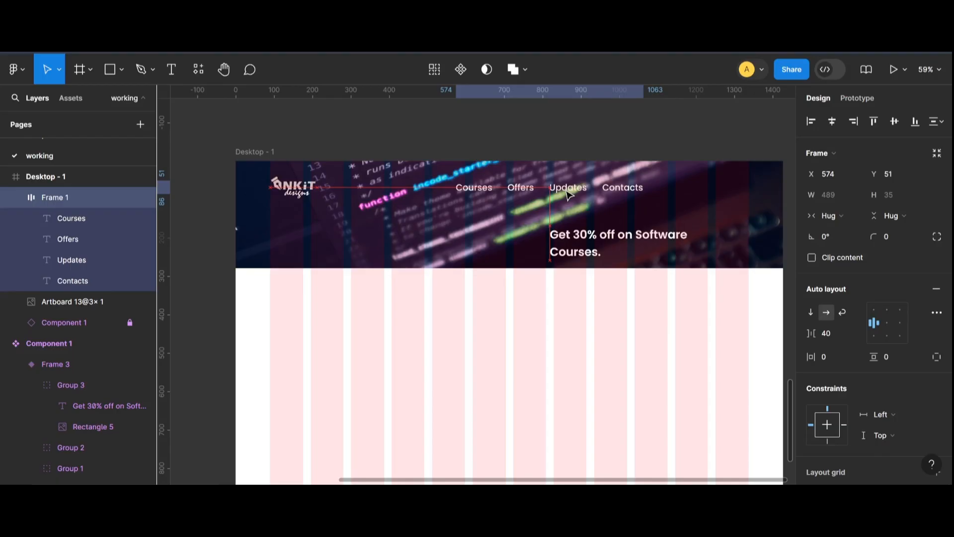
click(312, 190)
drag(318, 197, 312, 192)
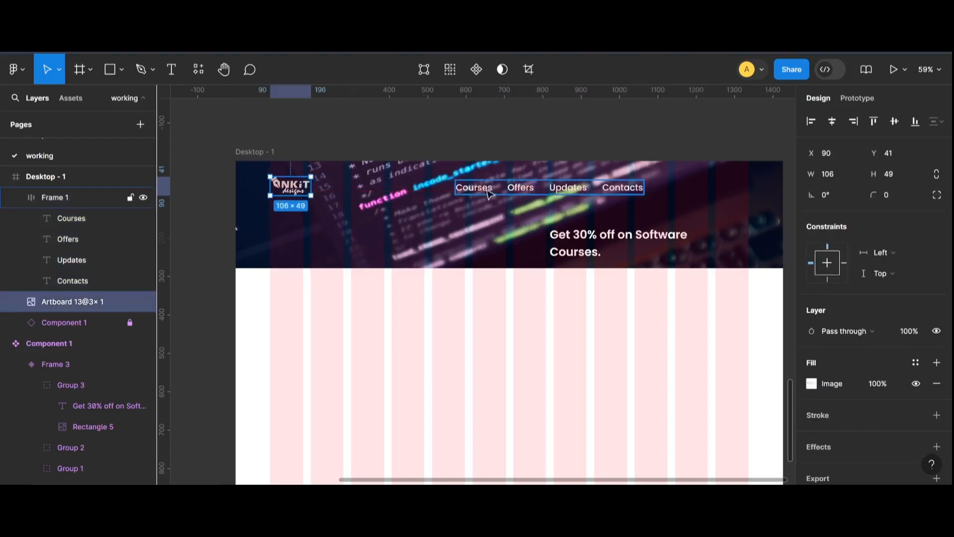
shift+click(508, 190)
click(511, 136)
drag(526, 190, 536, 188)
click(545, 143)
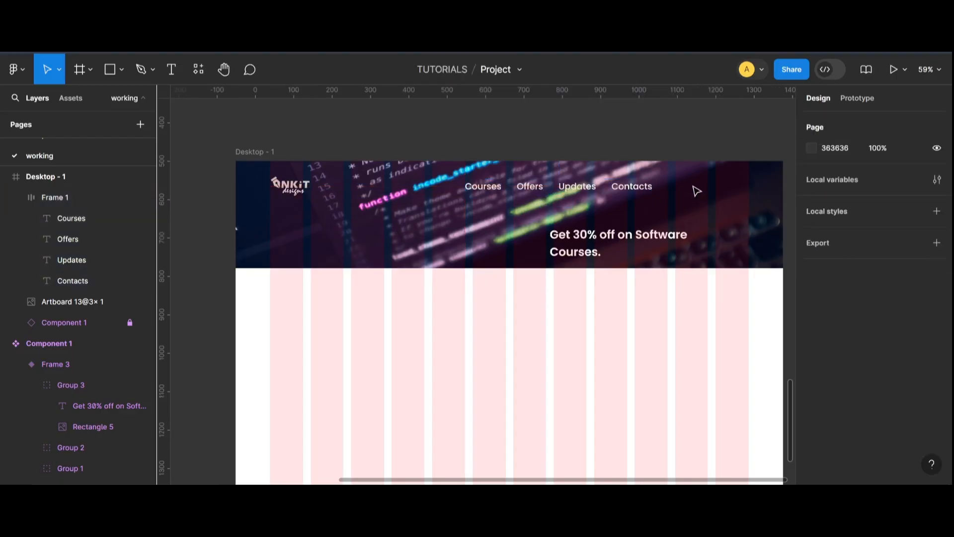
click(171, 69)
click(692, 193)
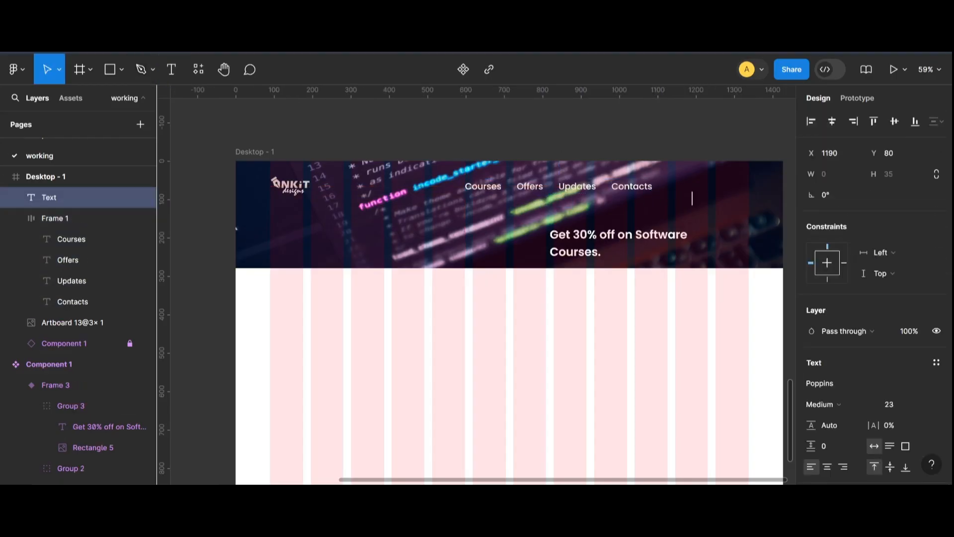
key(Escape)
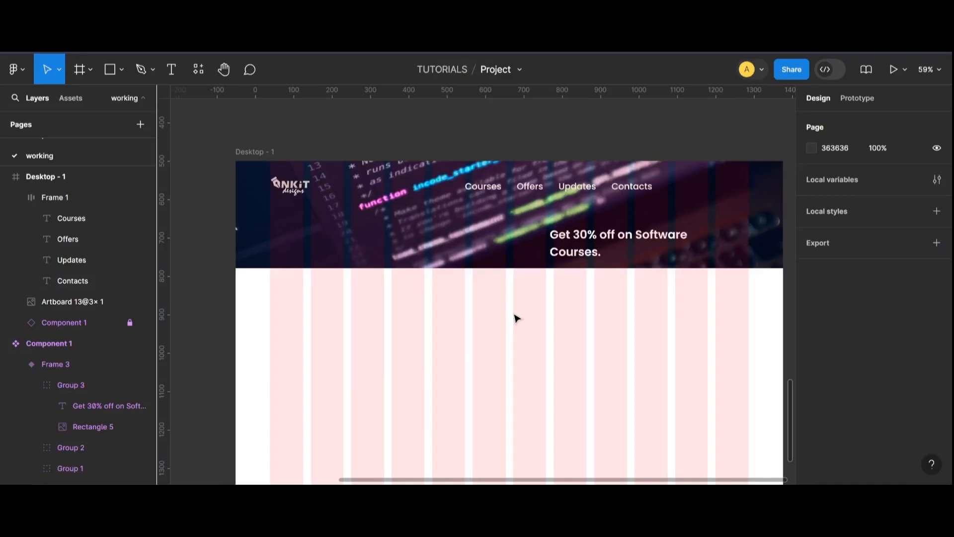
Add a text label reading "LOGIN" at the banner's right end.
click(171, 69)
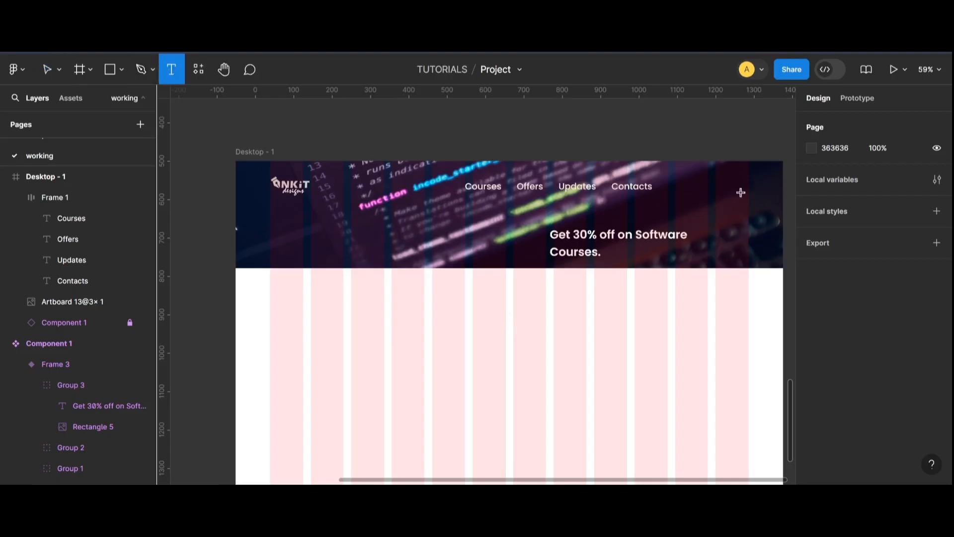
click(688, 191)
key(Caps_Lock)
text(L)
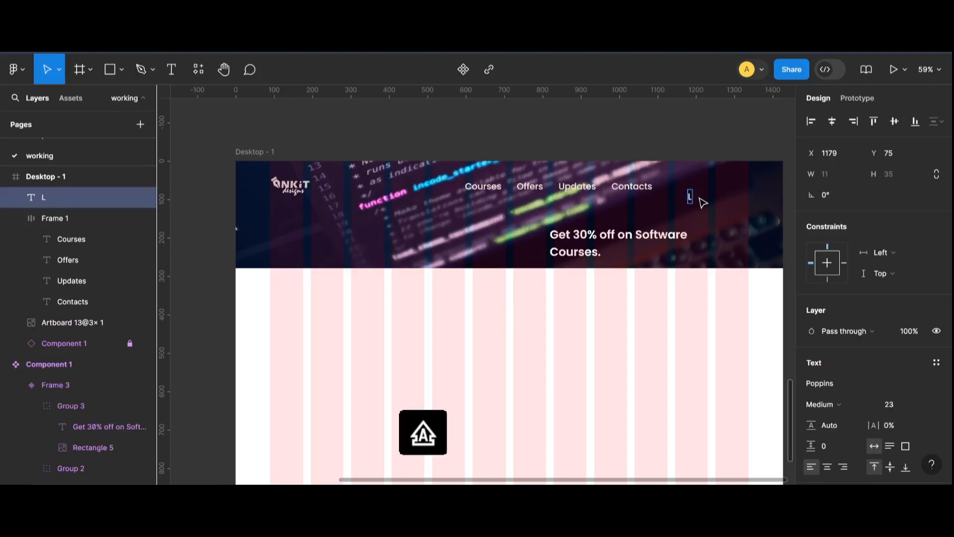
text(OGIN)
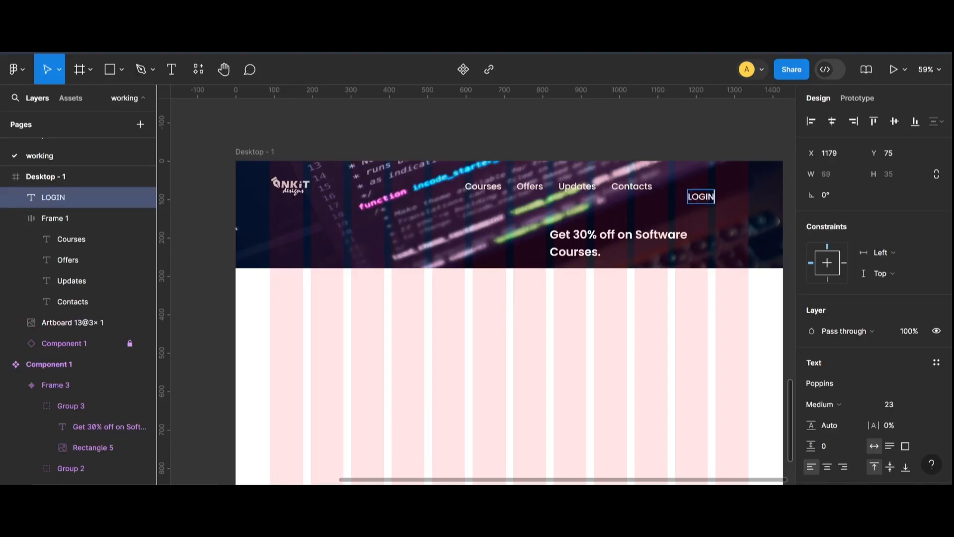
click(620, 133)
Move the LOGIN label out of the banner onto the canvas above it.
drag(701, 198, 677, 126)
click(705, 128)
scroll(695, 126, up, 3)
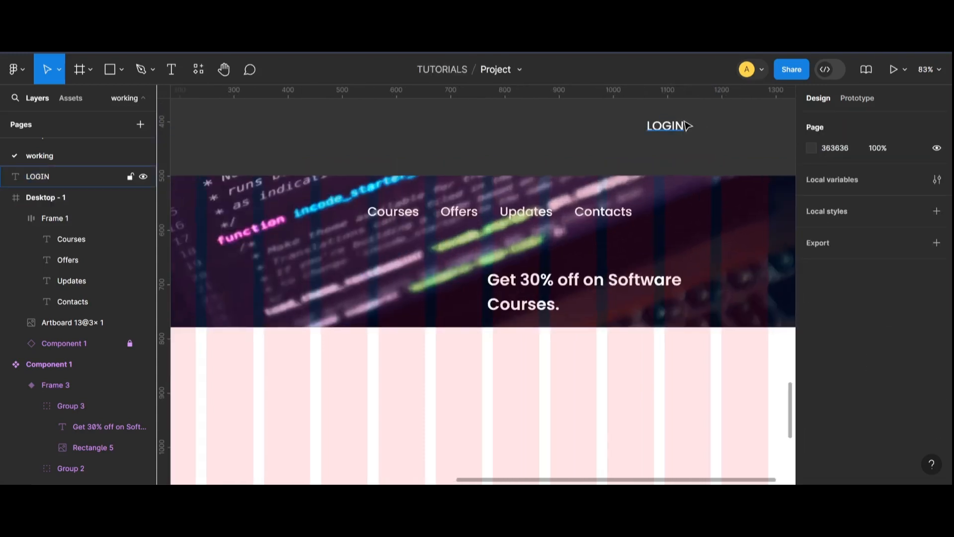
scroll(688, 126, up, 1)
click(682, 126)
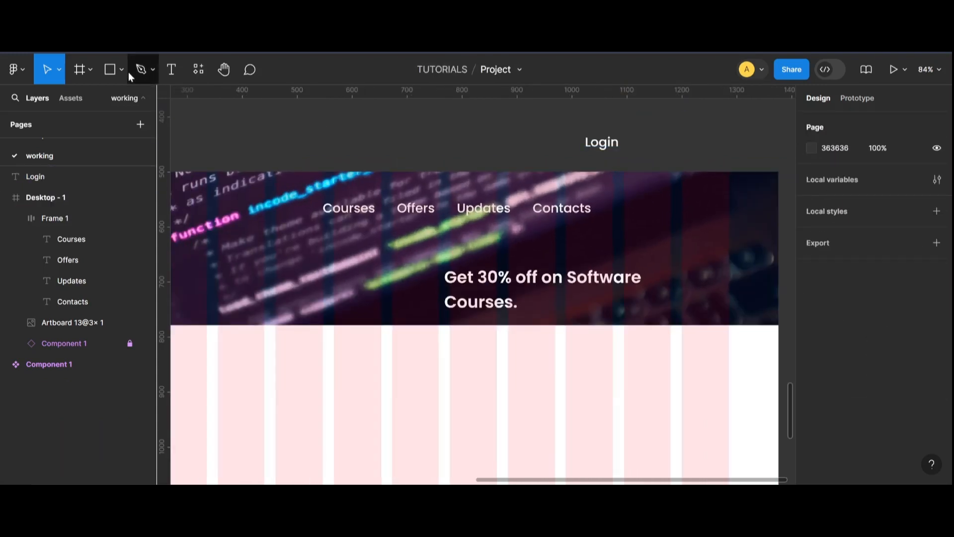
Draw a rectangle about 84 × 41 and change its fill to black 000000.
click(120, 72)
mouse_move(431, 124)
mouse_down()
mouse_move(466, 158)
mouse_move(470, 143)
mouse_move(478, 147)
mouse_up()
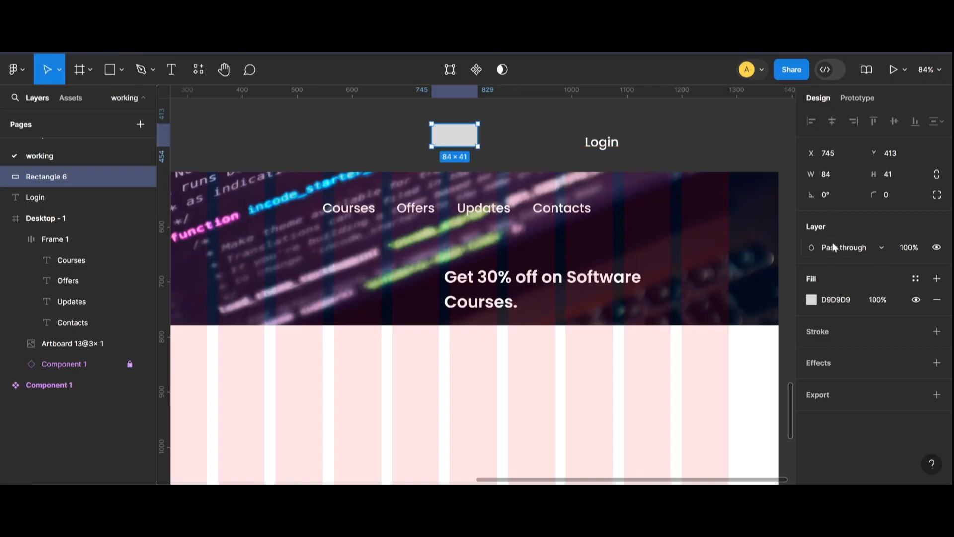
click(812, 300)
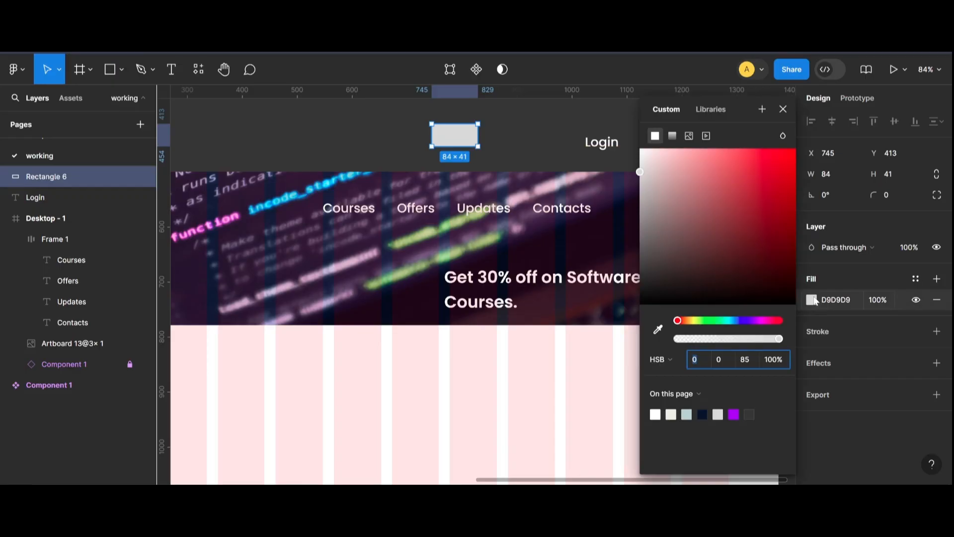
drag(679, 257, 639, 309)
click(574, 155)
Place the Login text over the black rectangle and bring it to the front.
click(465, 136)
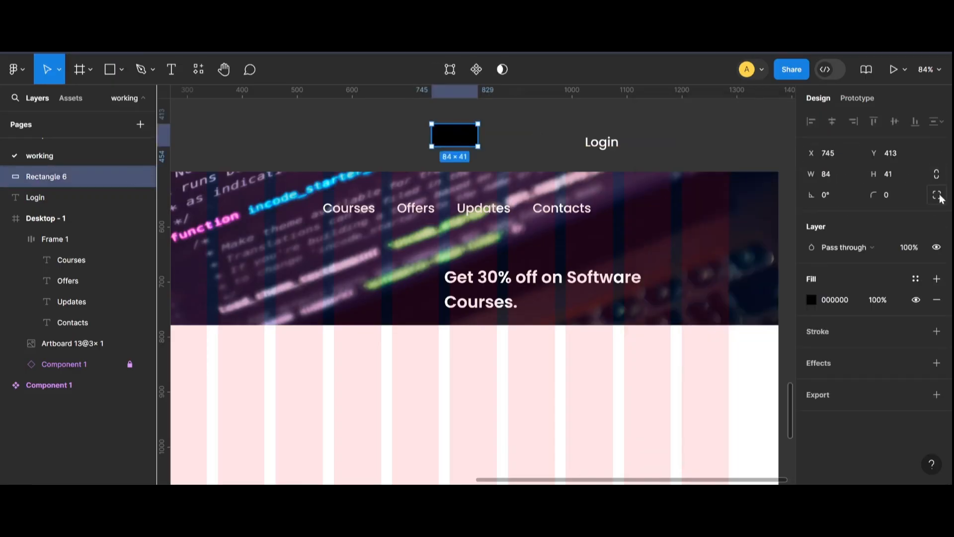
click(550, 144)
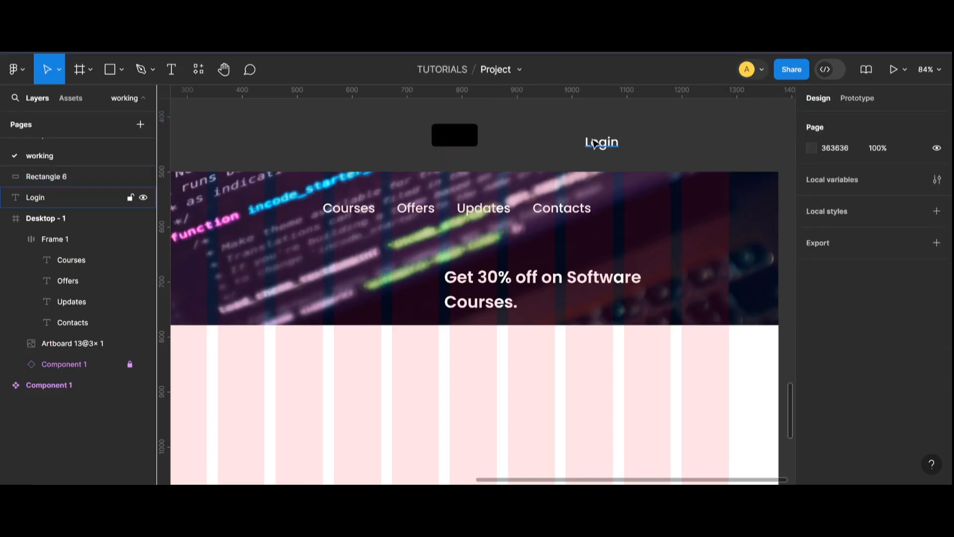
drag(597, 141, 450, 137)
right_click(449, 137)
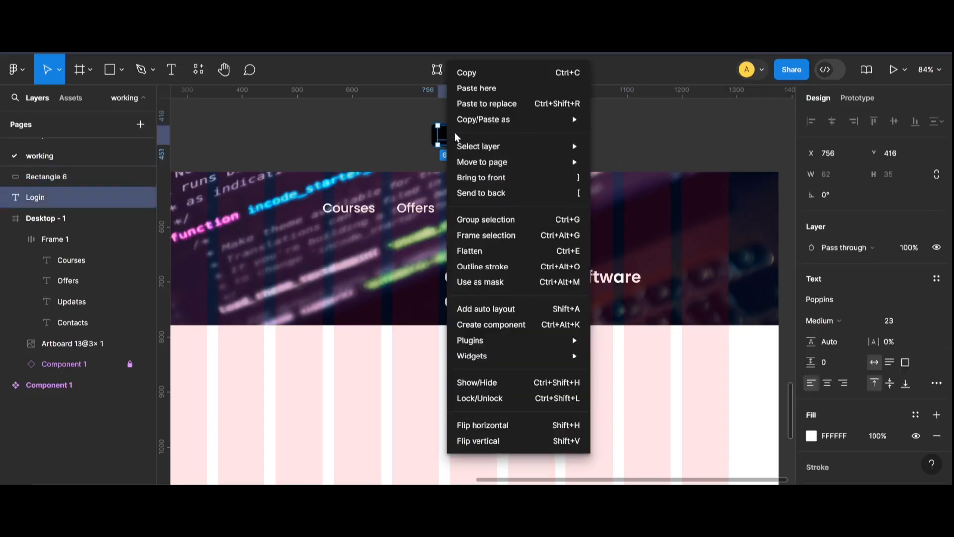
click(481, 178)
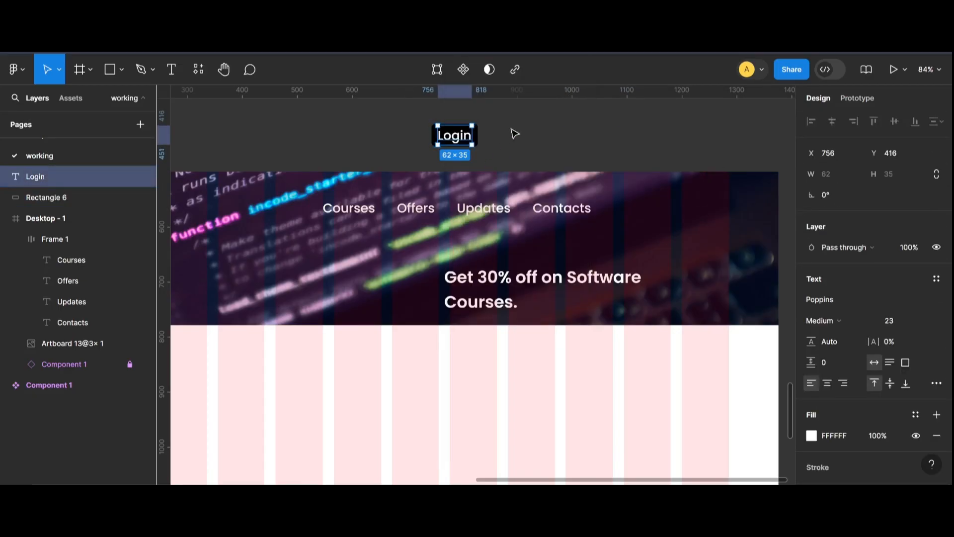
Select the Login text and rectangle together and move them into the banner beside the navigation links.
click(513, 132)
click(468, 140)
click(509, 125)
drag(507, 109, 421, 154)
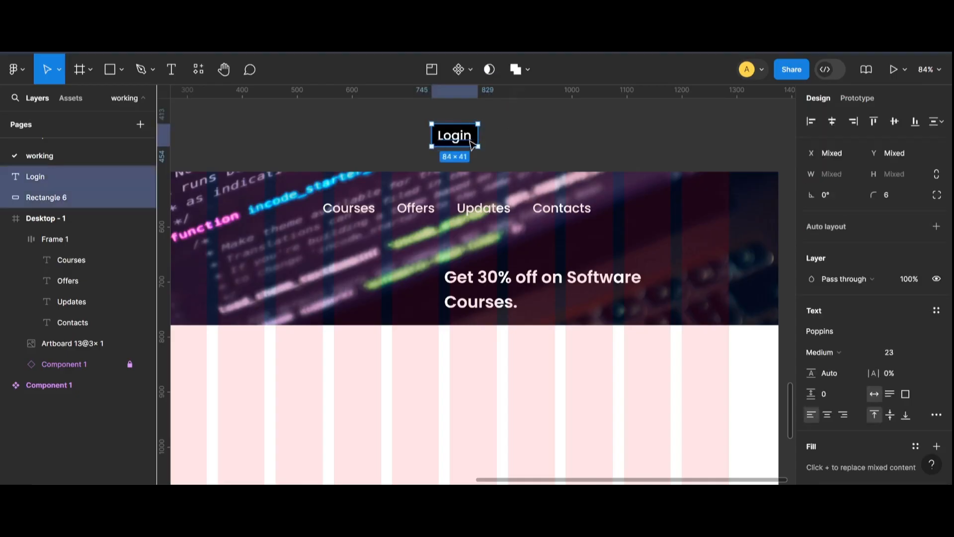
click(513, 151)
drag(512, 150, 663, 216)
scroll(338, 217, down, 5)
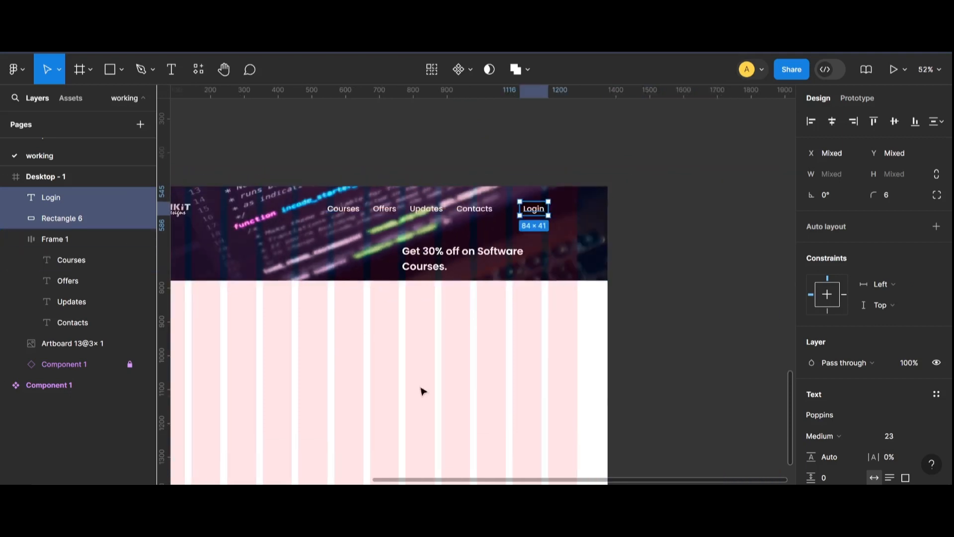
scroll(436, 477, left, 3)
Hide the Desktop frame's 12-column layout grid.
click(255, 177)
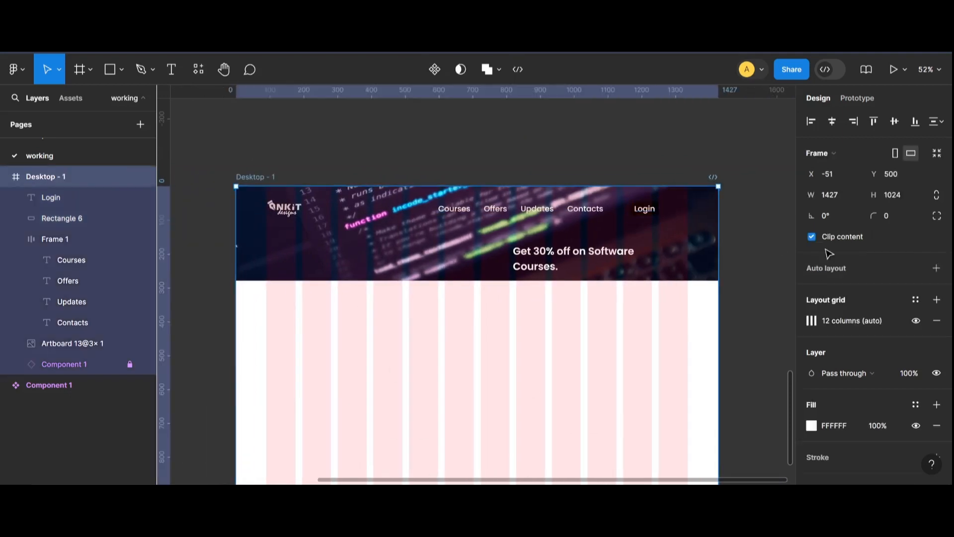
click(916, 321)
scroll(654, 224, up, 5)
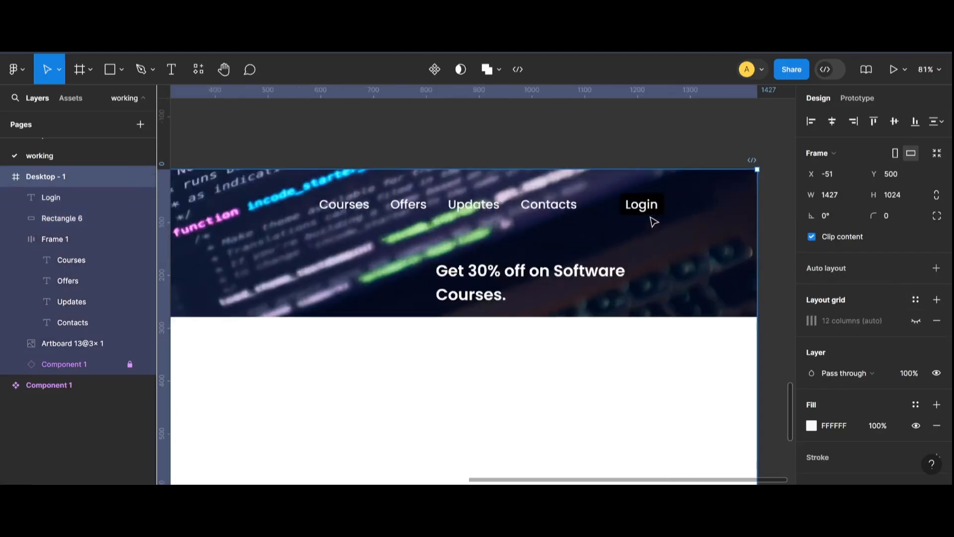
scroll(654, 221, up, 2)
click(645, 201)
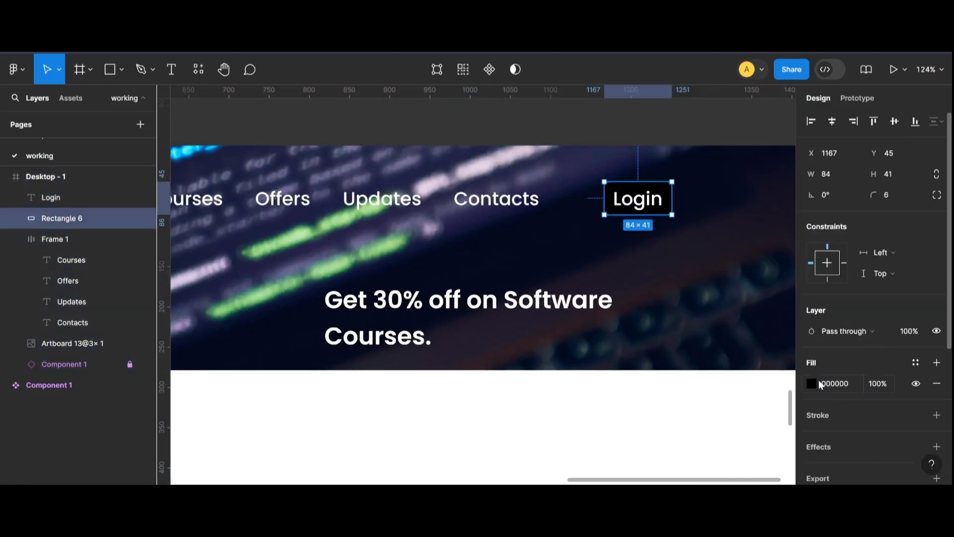
Change the rectangle behind Login from black to a white fill.
click(811, 383)
drag(690, 212, 629, 139)
click(626, 131)
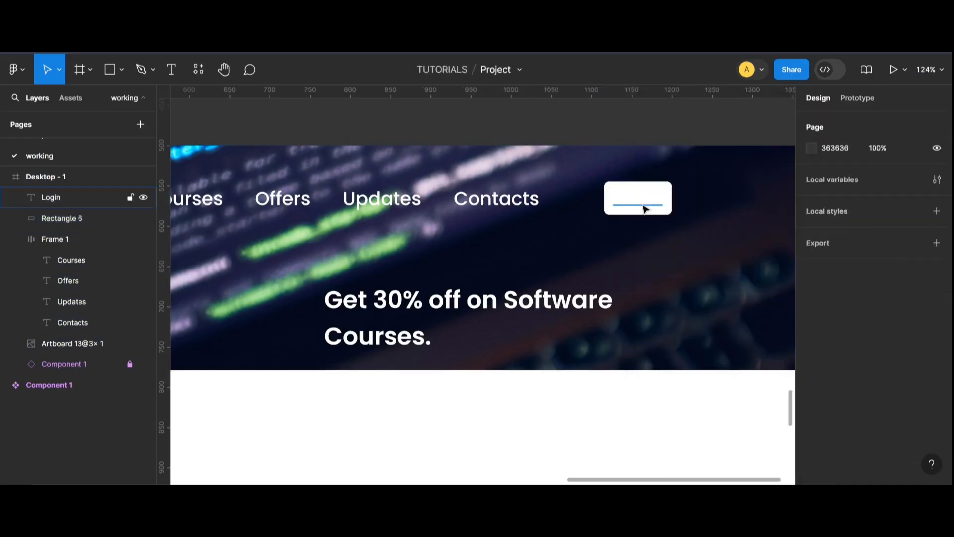
Change the Login text colour to black.
click(646, 206)
scroll(808, 369, down, 3)
click(810, 340)
click(702, 414)
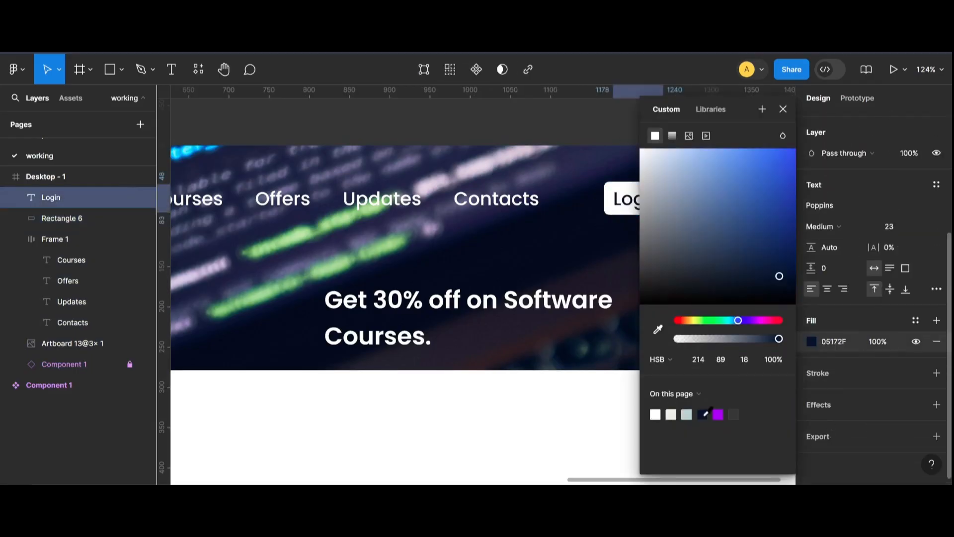
drag(761, 276, 632, 314)
click(633, 288)
click(653, 199)
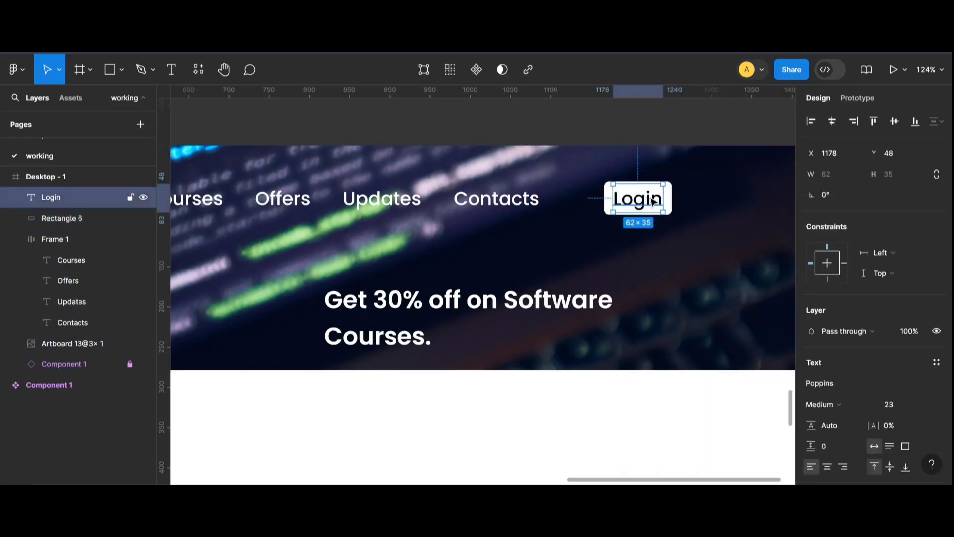
Set the Login text's font weight to Bold.
click(833, 403)
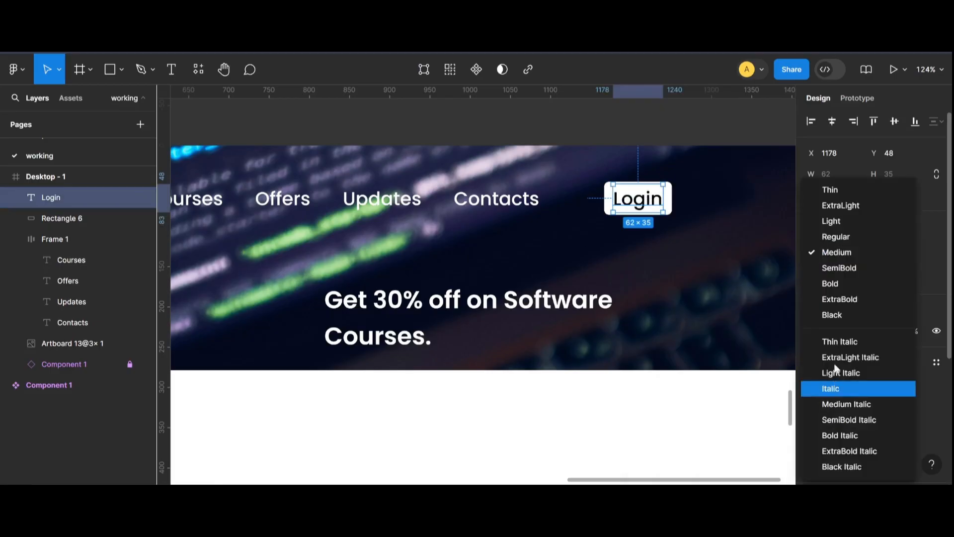
click(834, 283)
key(Escape)
Compare the navigation link text and set the Login text size to 21.
scroll(613, 272, down, 6)
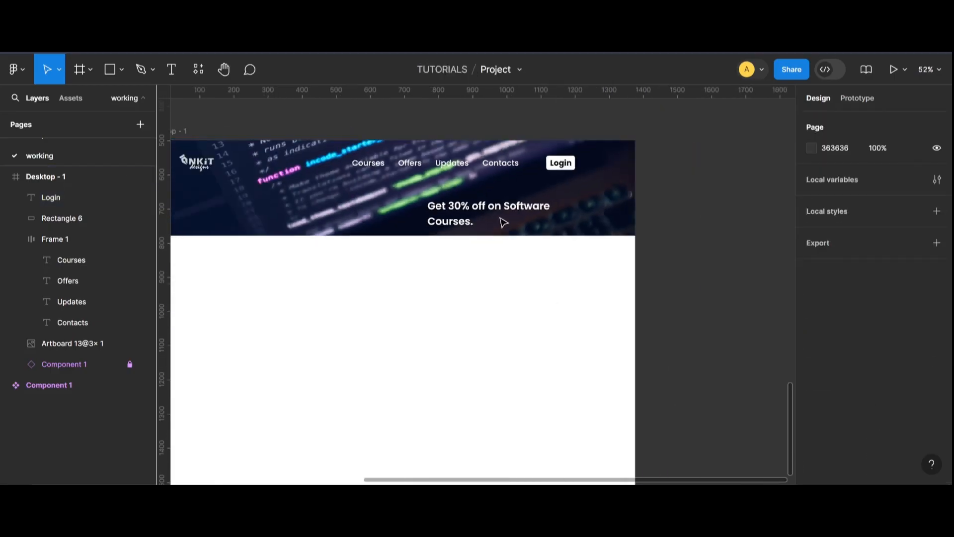
click(350, 163)
click(362, 164)
shift+click(409, 164)
shift+click(451, 164)
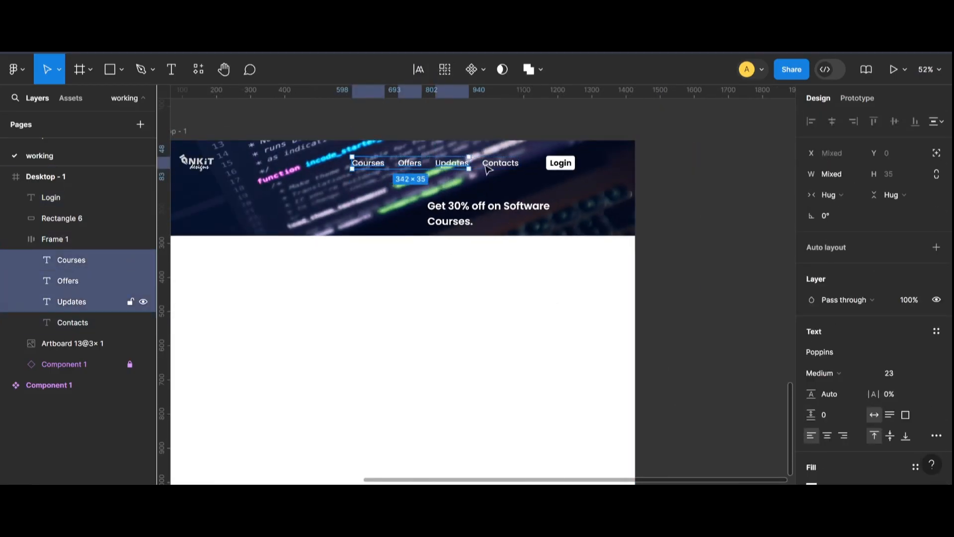
shift+click(516, 166)
key(Down)
key(Down)
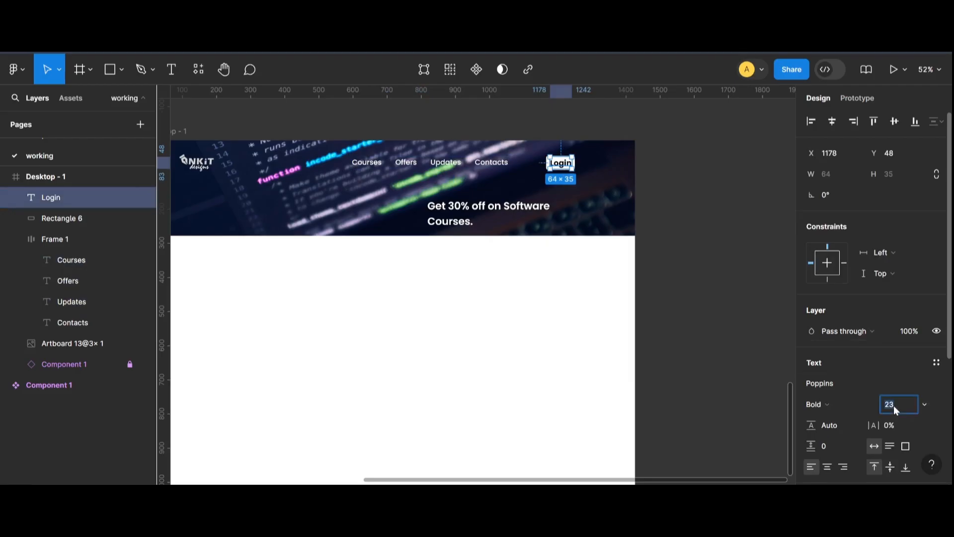
text(1)
key(Return)
Show the Desktop frame's 12-column layout grid again.
click(691, 243)
click(569, 162)
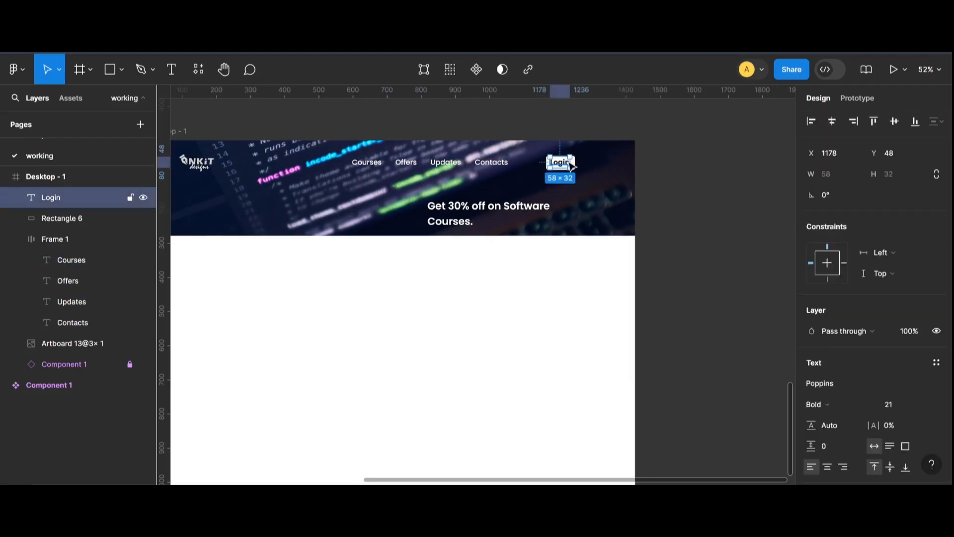
scroll(570, 250, up, 4)
scroll(616, 194, down, 6)
click(331, 127)
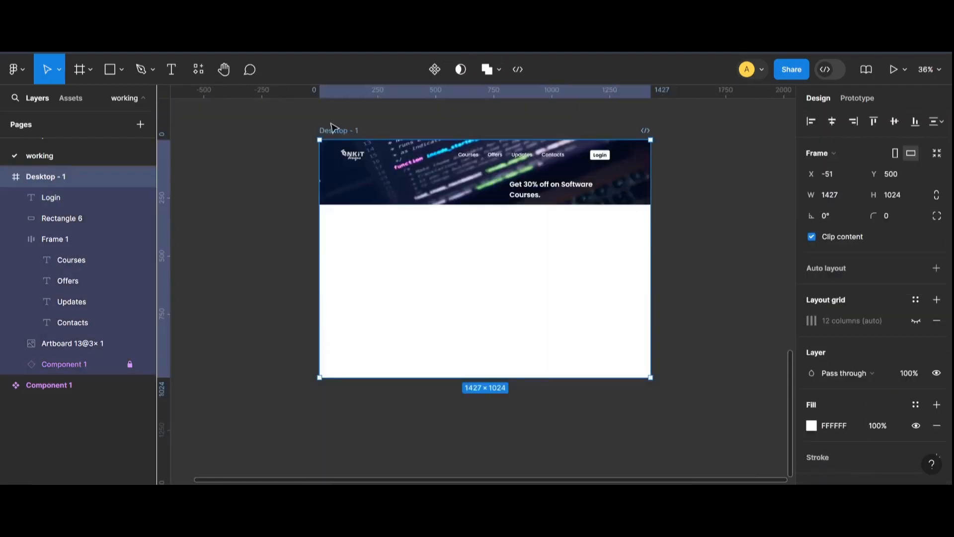
click(916, 321)
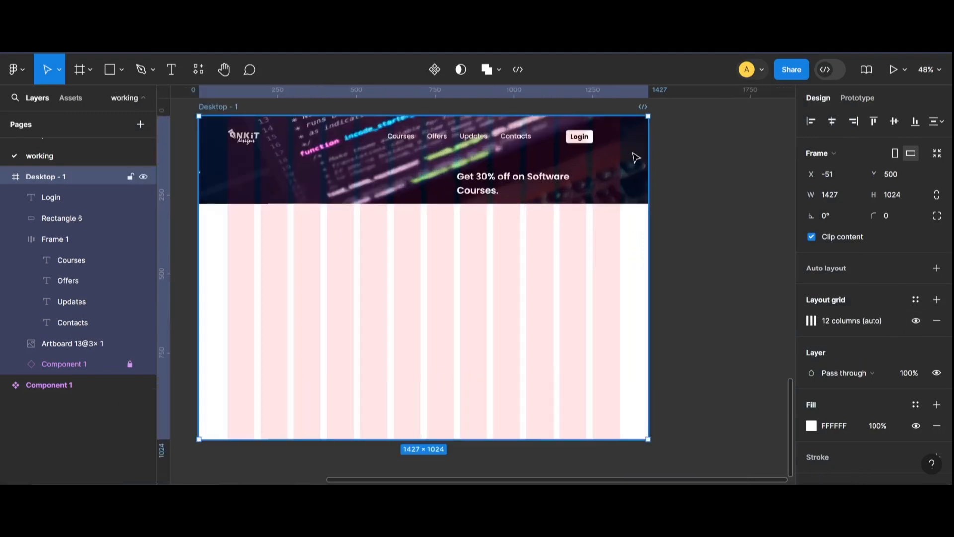
Select the Login text and its rectangle together and wrap them in an auto layout frame.
scroll(596, 154, up, 5)
scroll(580, 151, up, 1)
click(586, 142)
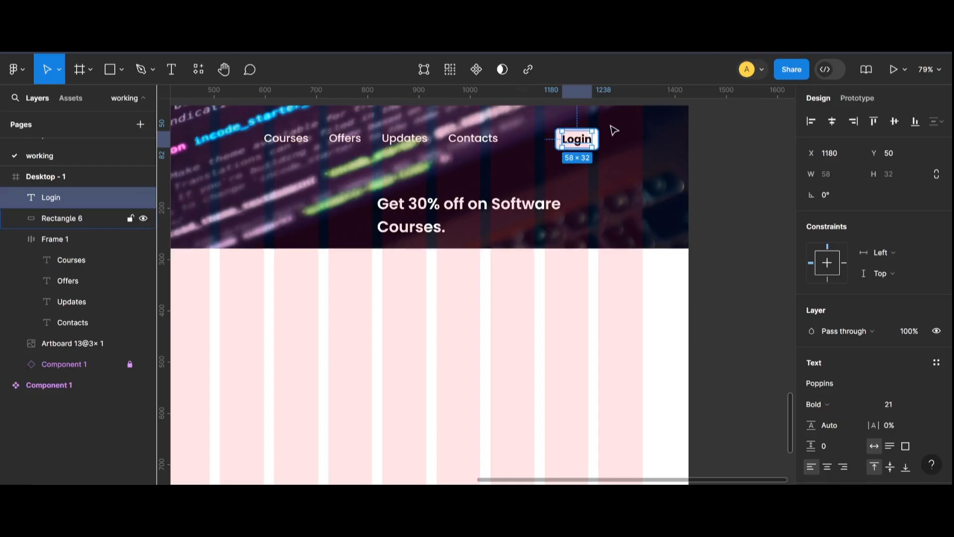
key(Escape)
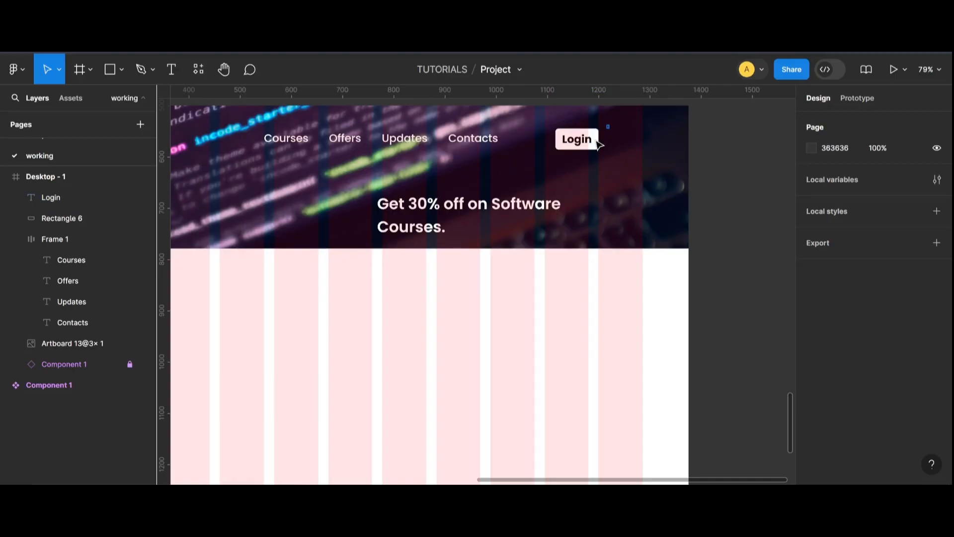
drag(599, 144, 635, 161)
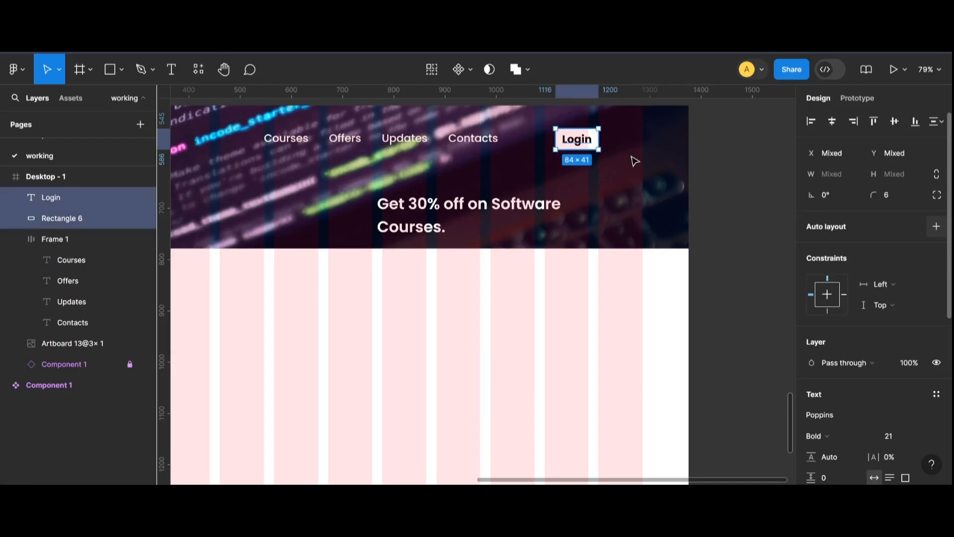
key(shift+a)
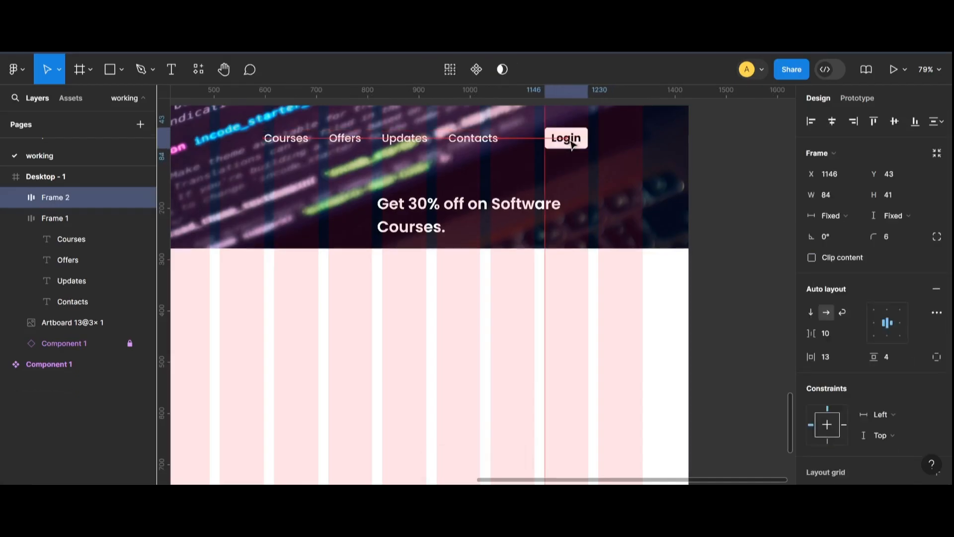
Duplicate the Login button to its right and change the copy's text to Free Trail.
drag(573, 147, 627, 143)
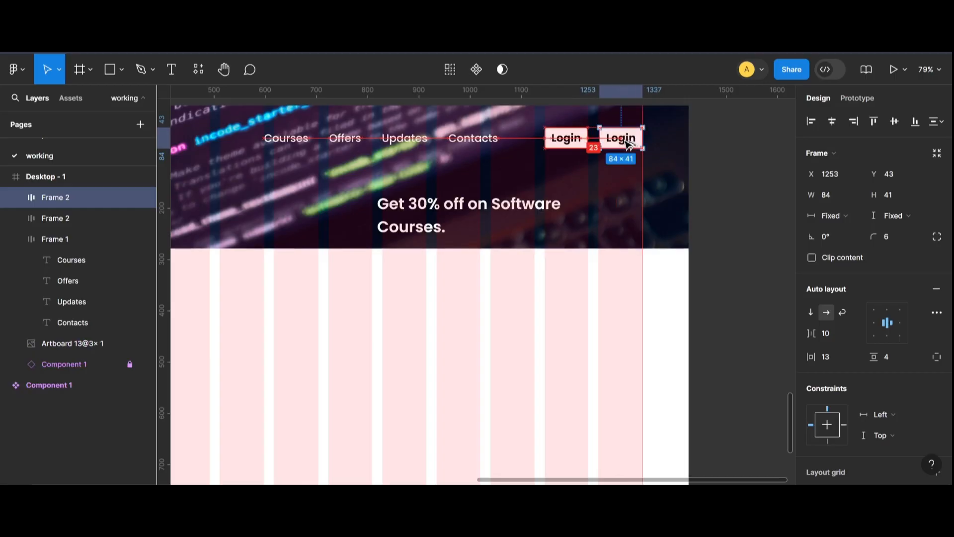
double_click(623, 230)
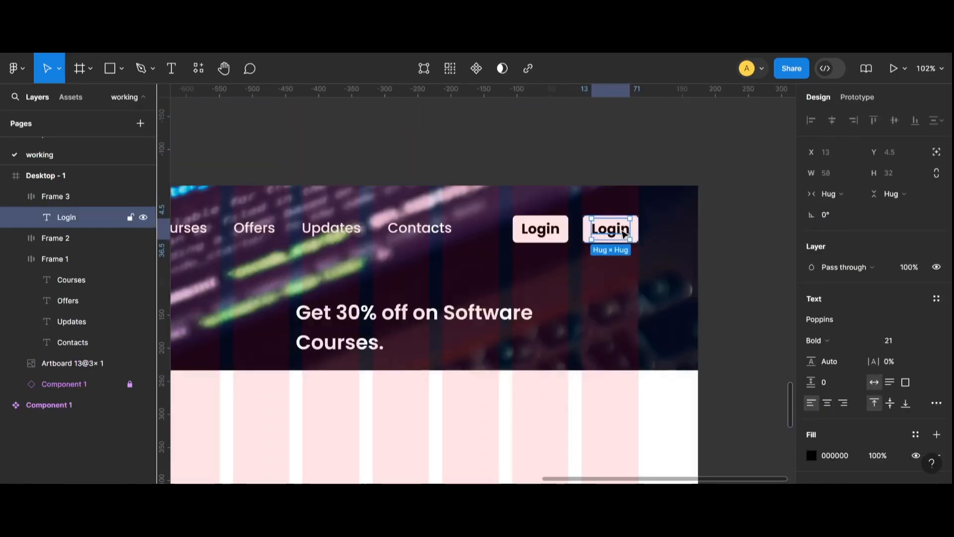
double_click(621, 229)
key(ctrl+a)
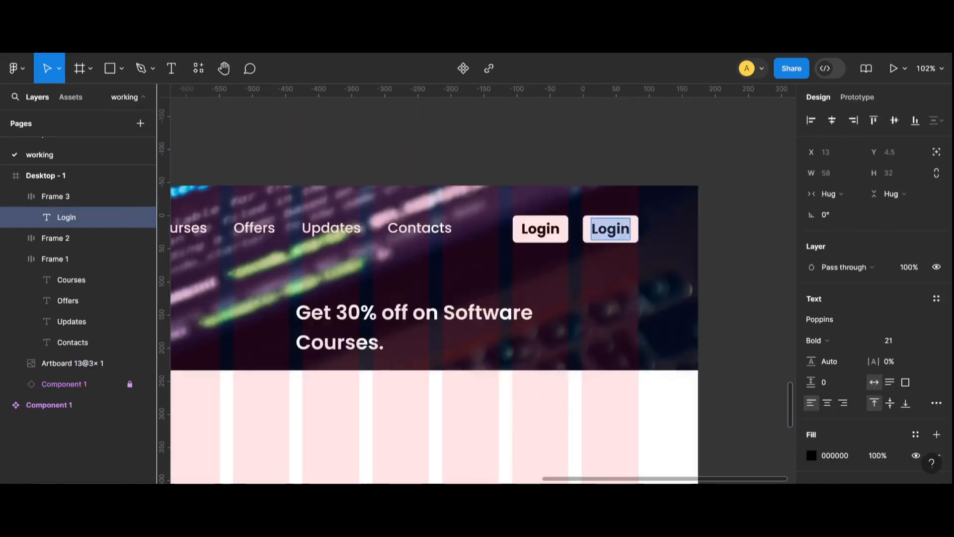
text(f)
key(BackSpace)
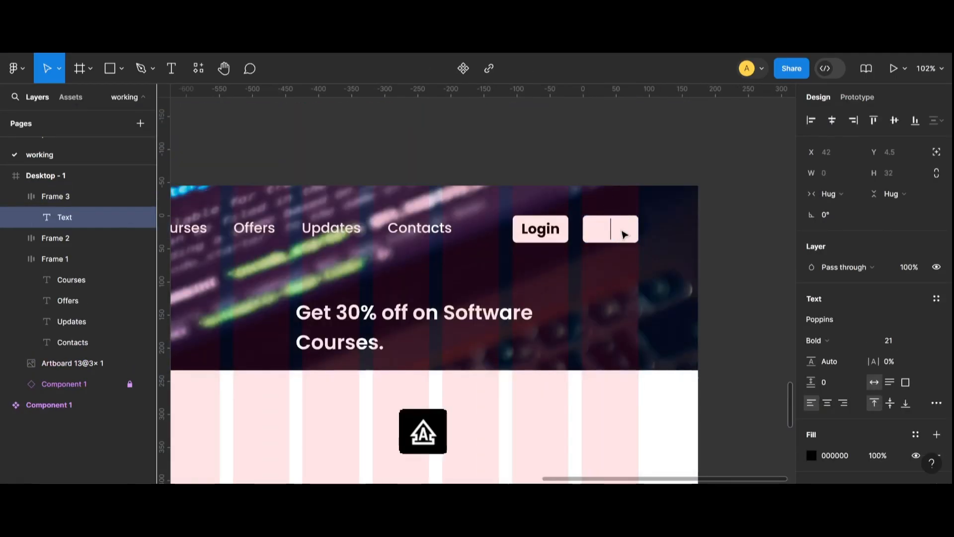
text(F)
key(BackSpace)
text(tR)
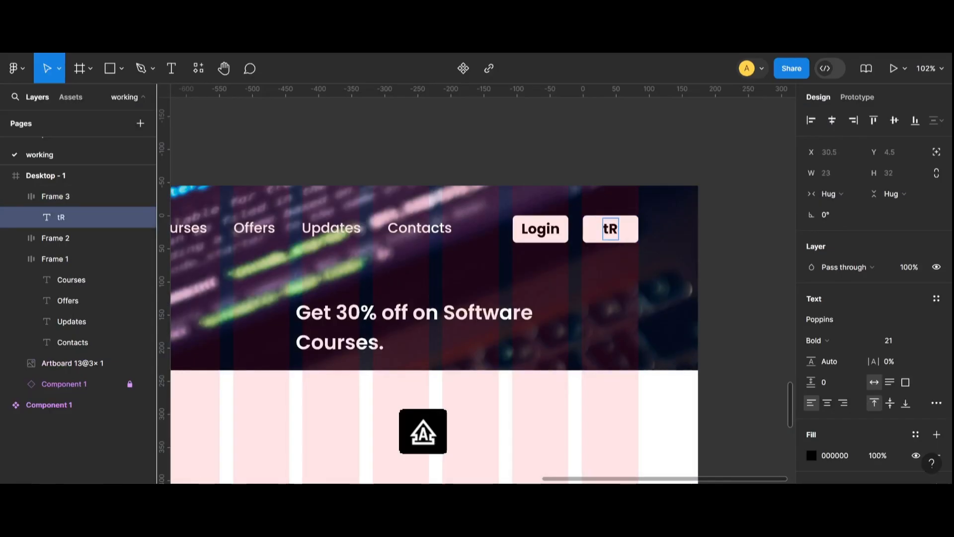
key(BackSpace)
key(BackSpace)
text(Trail)
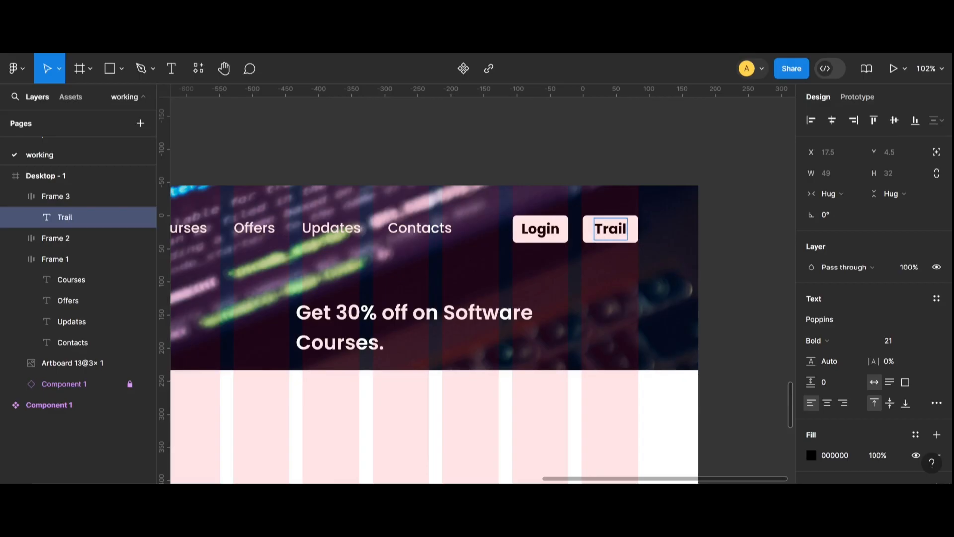
key(Escape)
double_click(615, 234)
text(F)
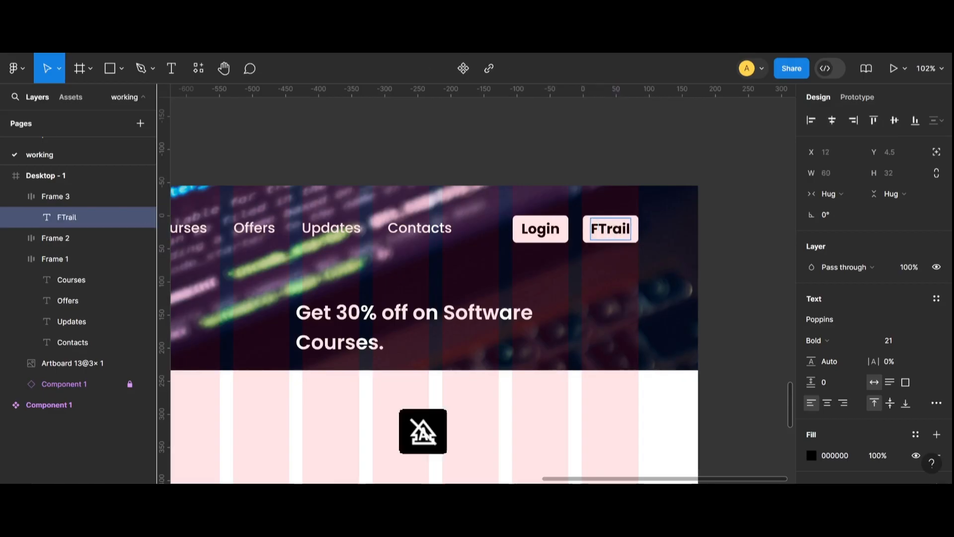
text(ree)
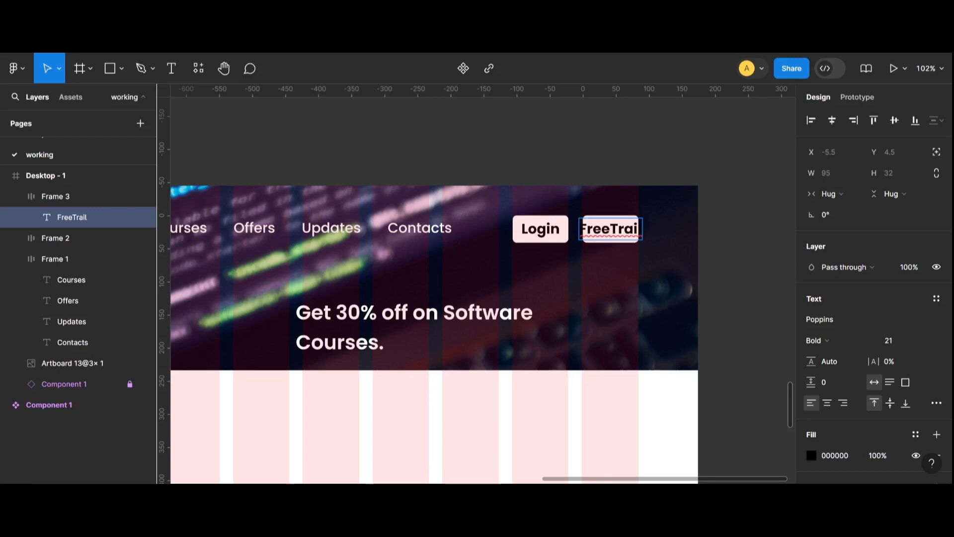
key(Escape)
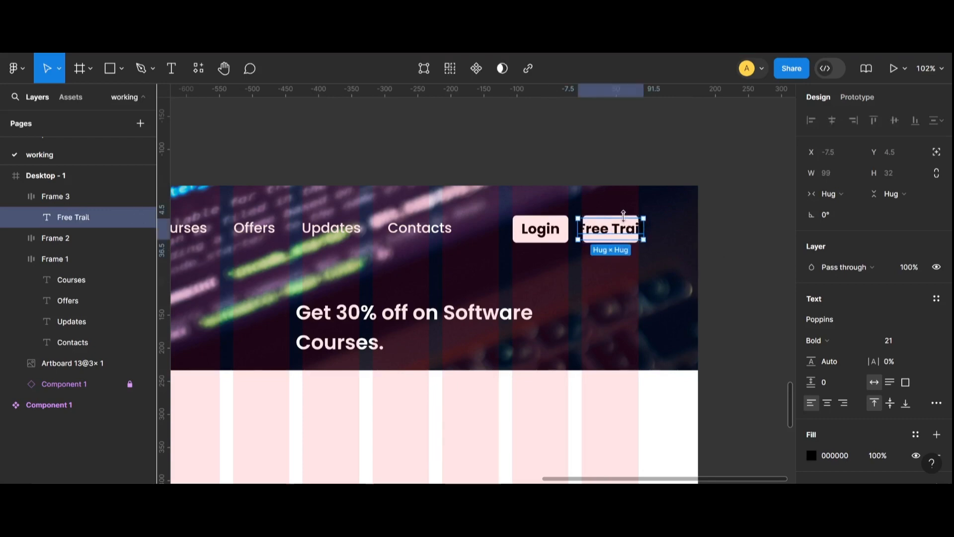
Widen the Free Trail button to about 112 px.
click(744, 230)
click(621, 231)
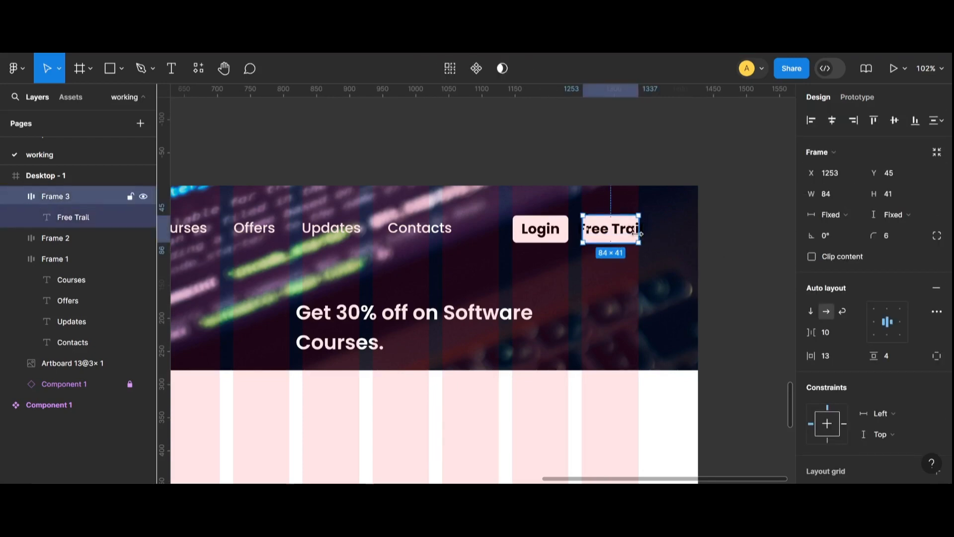
drag(642, 230, 659, 234)
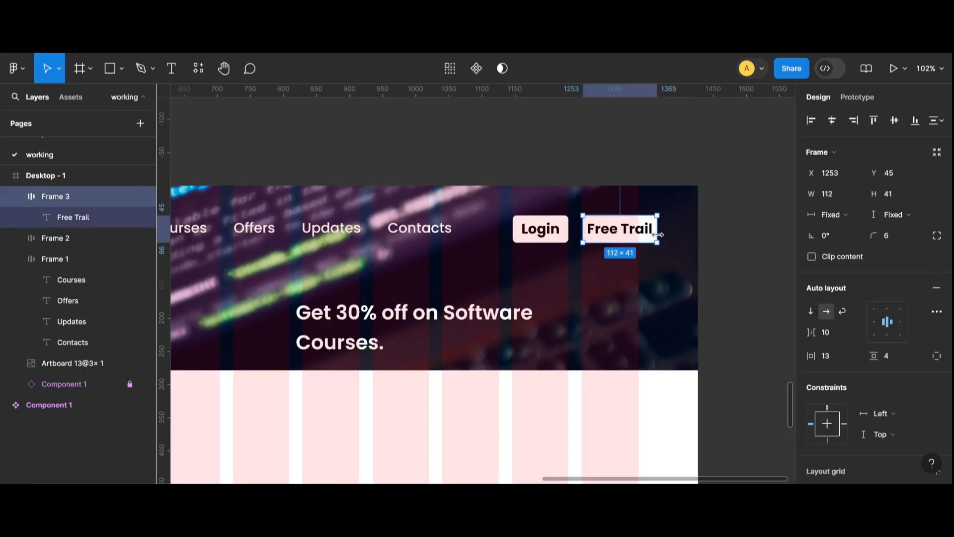
Move the Free Trail and Login buttons slightly left within the banner.
click(719, 226)
drag(632, 234, 611, 230)
drag(535, 235, 519, 230)
click(550, 164)
click(545, 226)
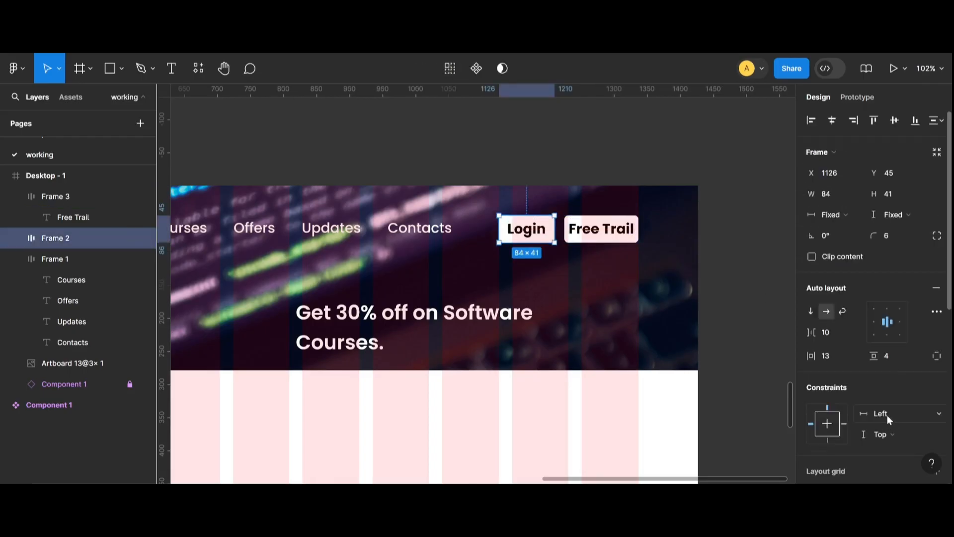
Add a white stroke to the Login button frame.
scroll(886, 416, down, 5)
scroll(908, 419, down, 1)
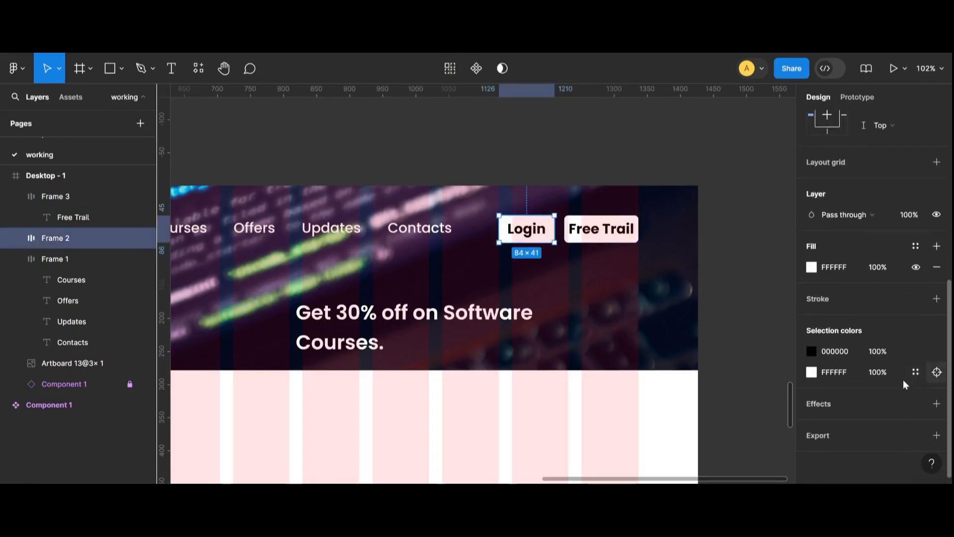
click(937, 298)
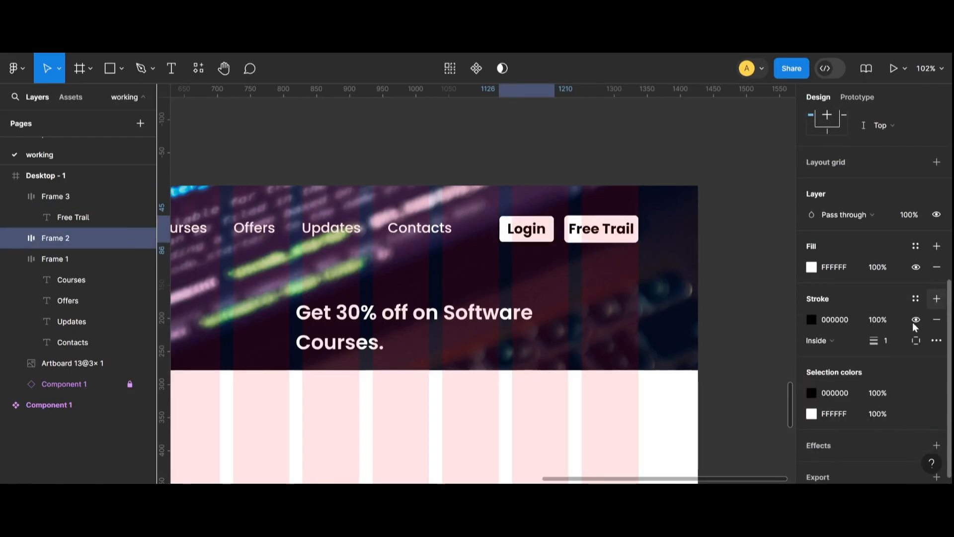
click(810, 319)
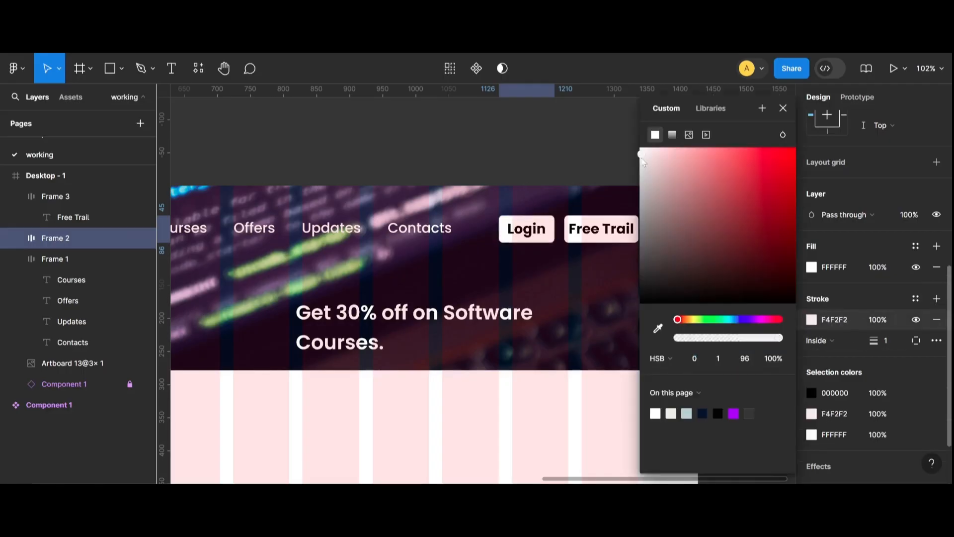
click(635, 132)
click(548, 236)
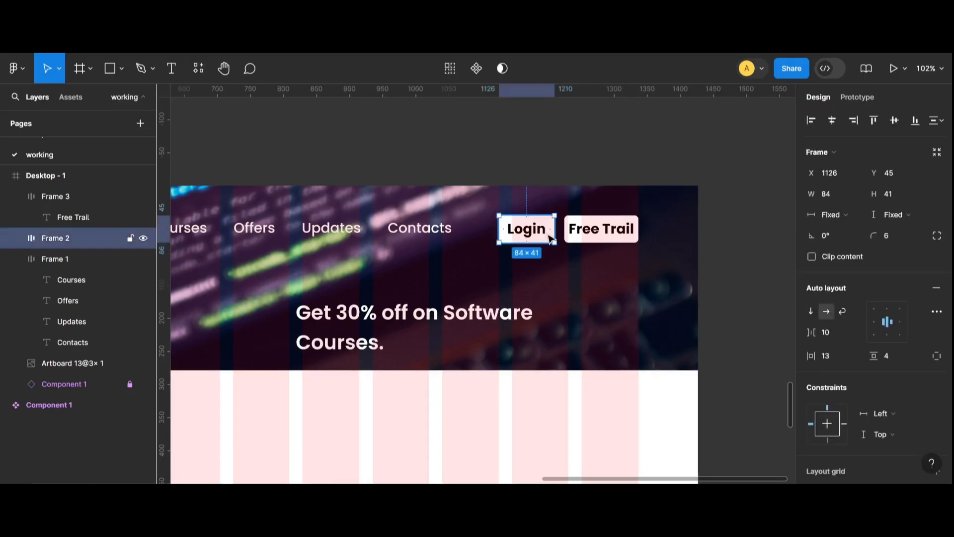
Set the Login button's white fill and stroke opacity to 0%.
scroll(852, 363, down, 3)
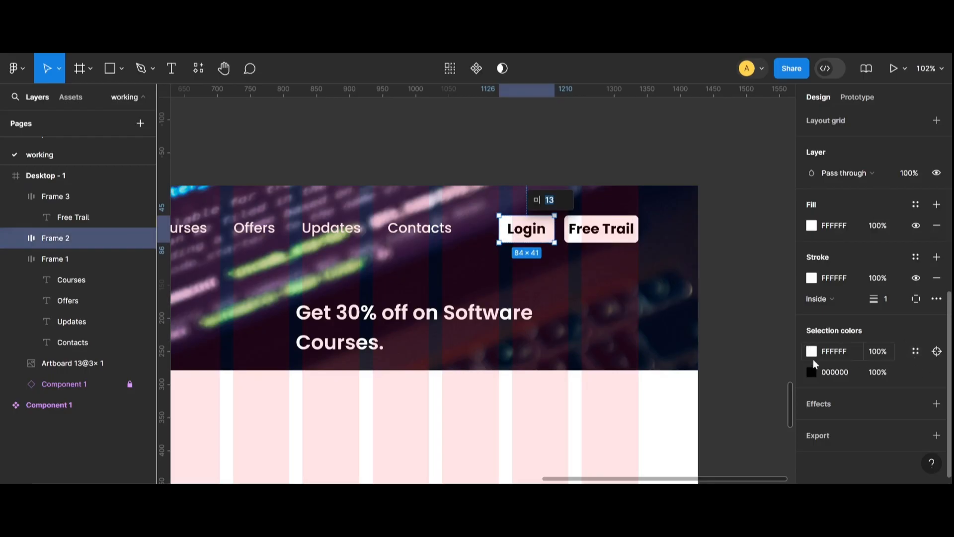
click(830, 351)
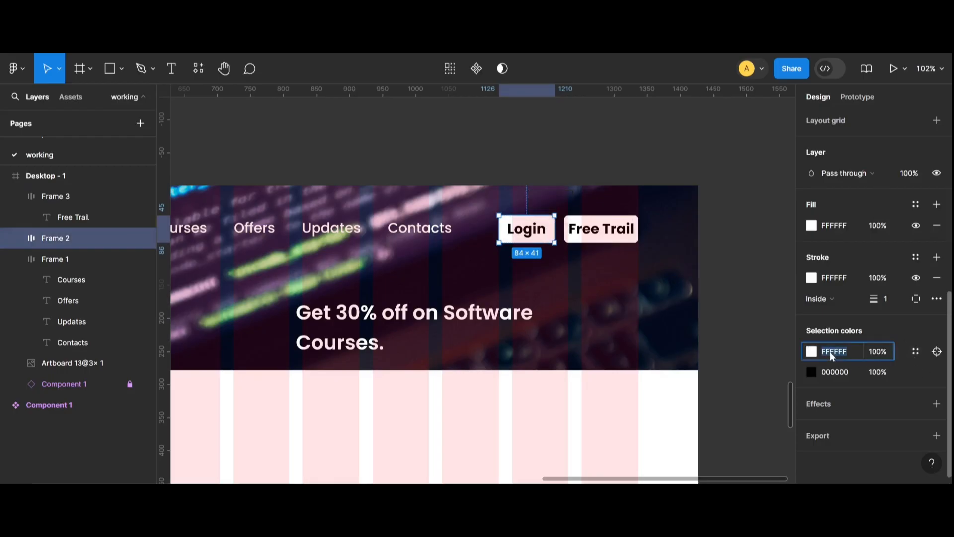
click(884, 351)
text(0)
key(Return)
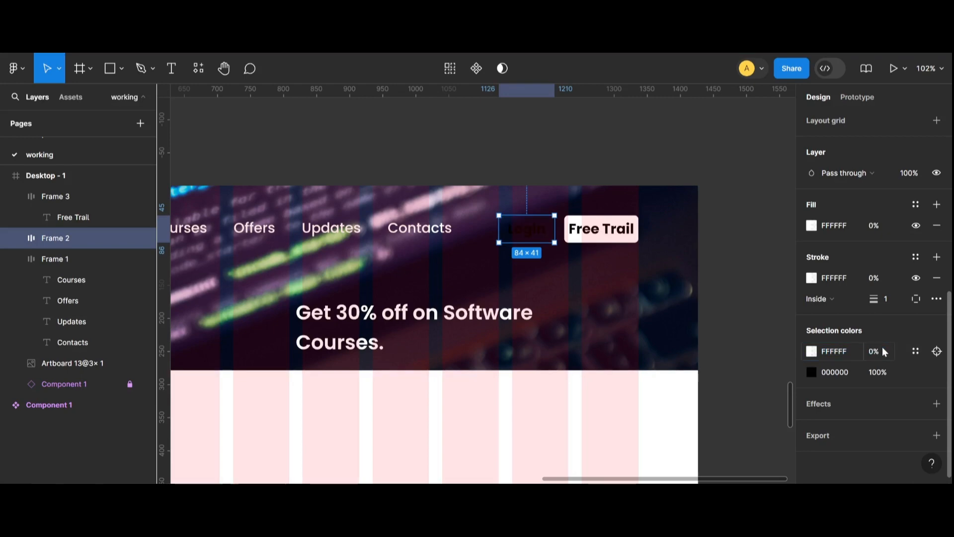
Change the Login button's black text colour to white.
click(812, 372)
click(674, 218)
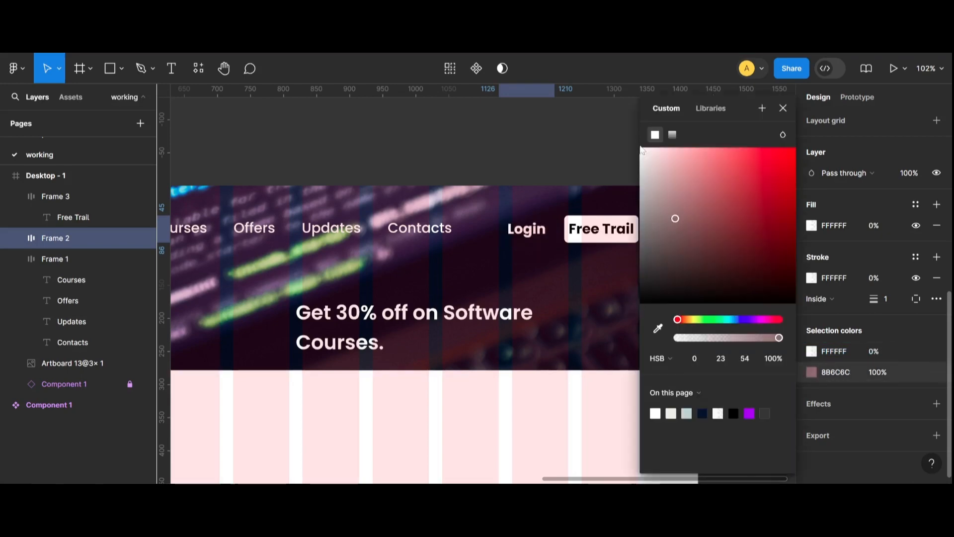
click(592, 124)
click(520, 239)
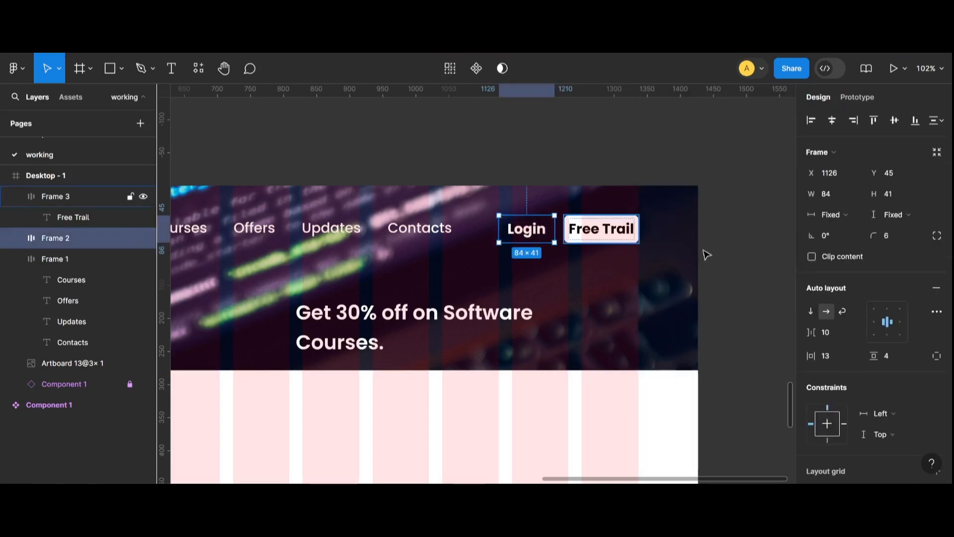
Remove the Login button's fill and set its stroke opacity to 100%.
scroll(889, 401, down, 5)
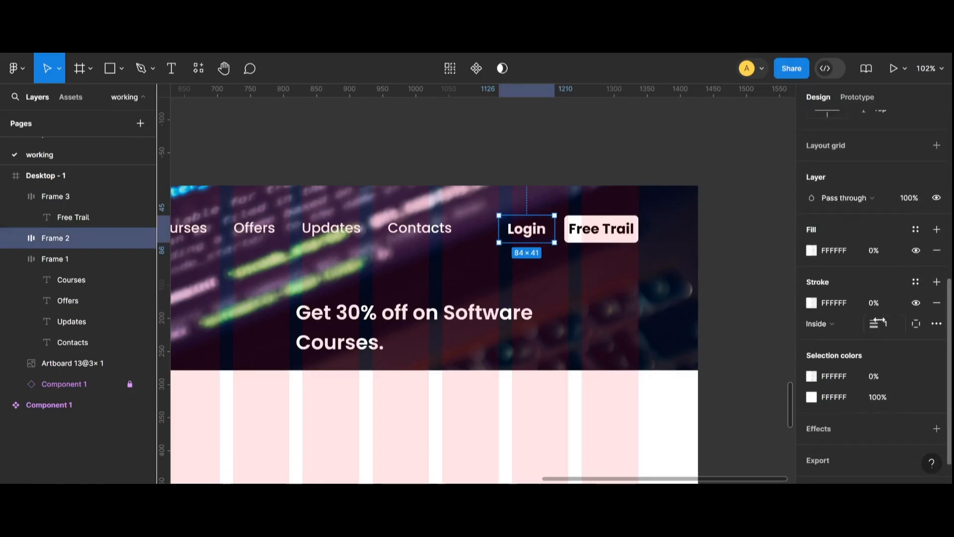
click(936, 250)
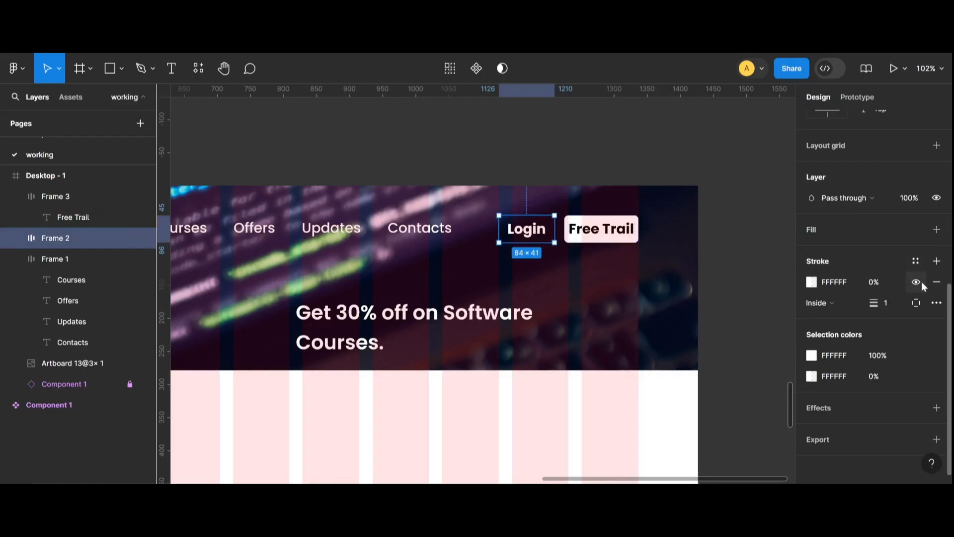
click(860, 286)
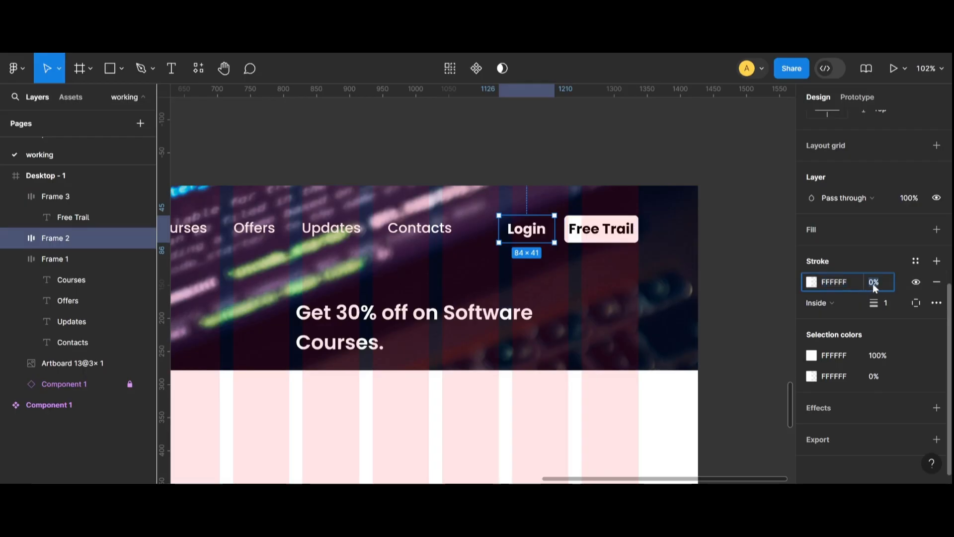
click(873, 285)
text(100)
click(735, 310)
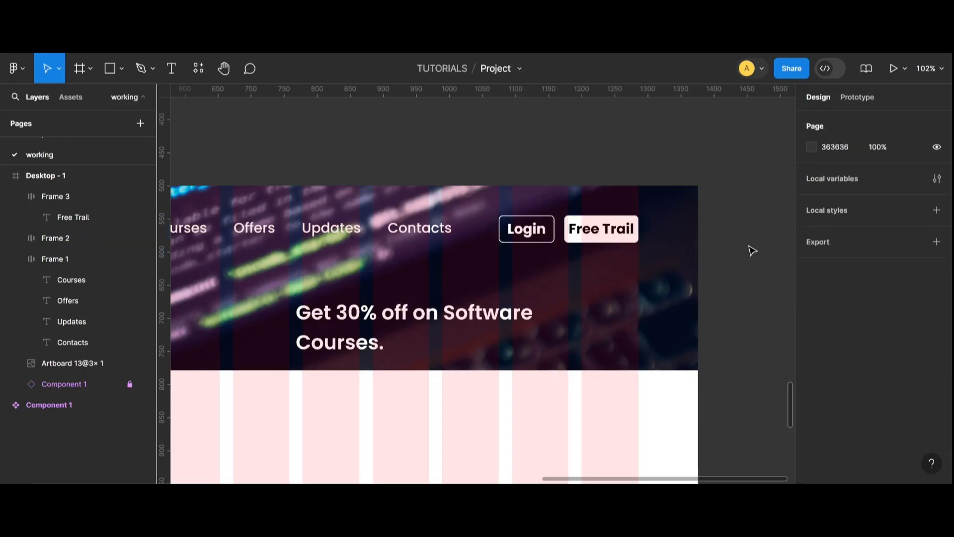
Set the Free Trail button text weight to SemiBold.
scroll(477, 301, down, 3)
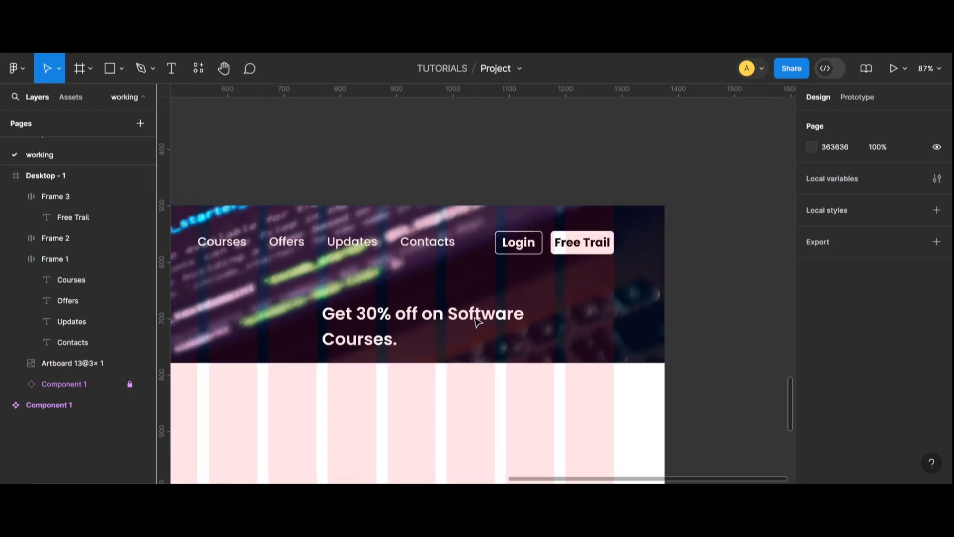
scroll(476, 322, down, 4)
scroll(449, 392, down, 2)
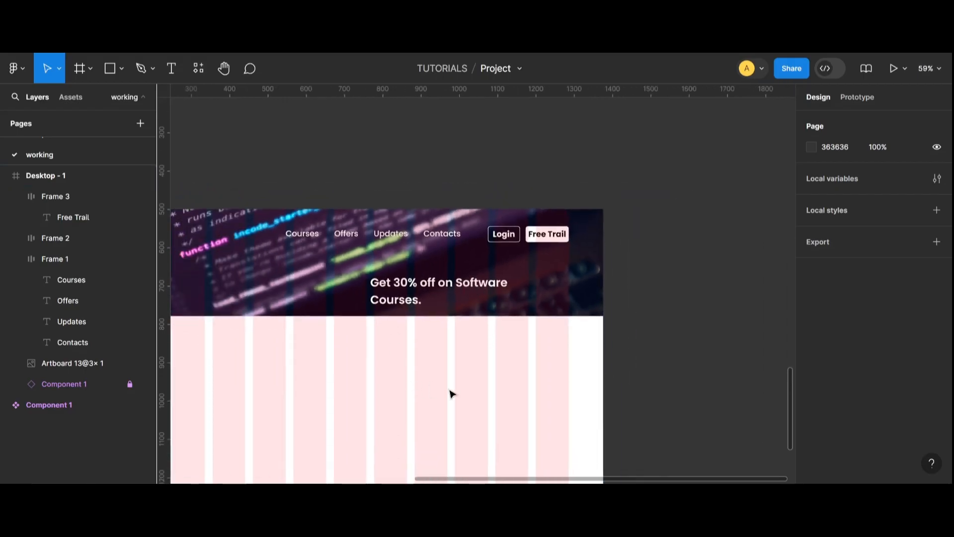
scroll(549, 248, up, 3)
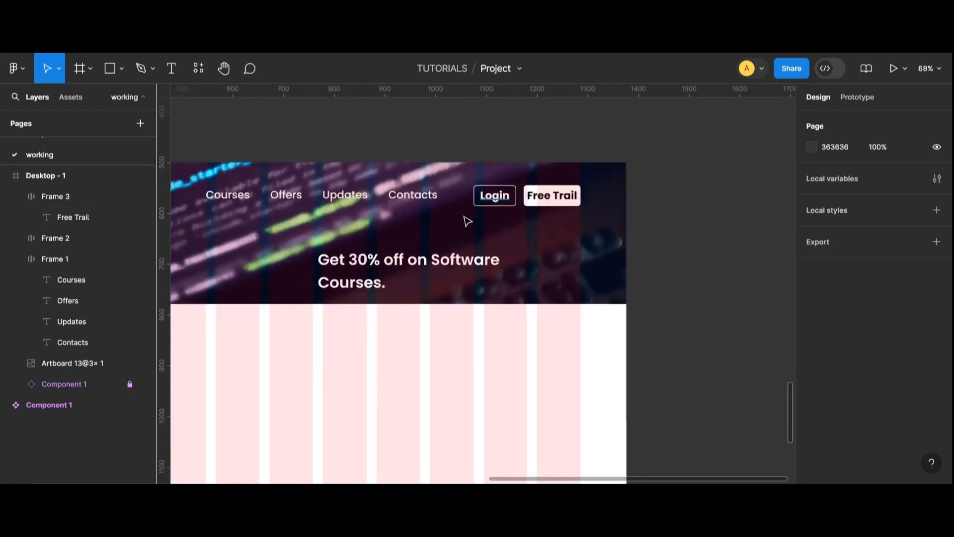
click(565, 197)
click(565, 197)
click(842, 342)
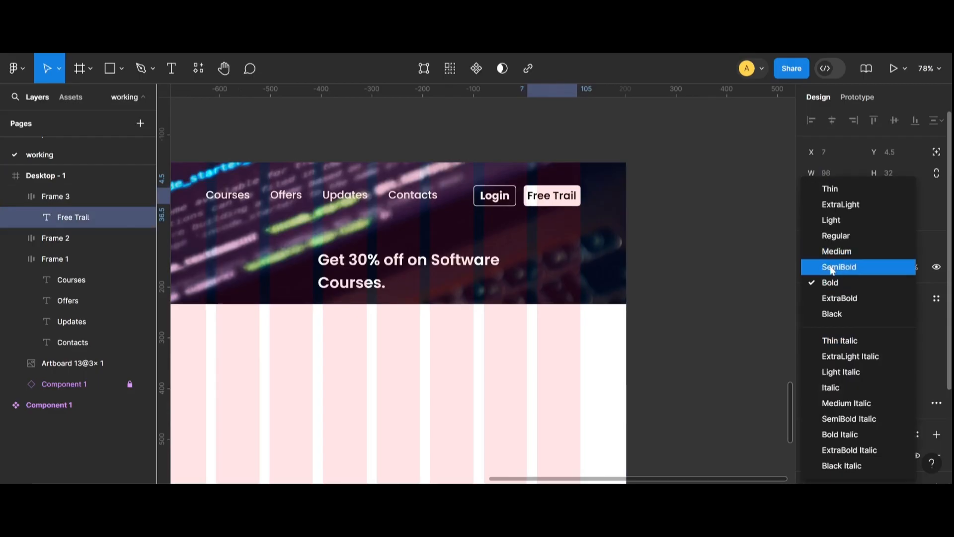
click(673, 248)
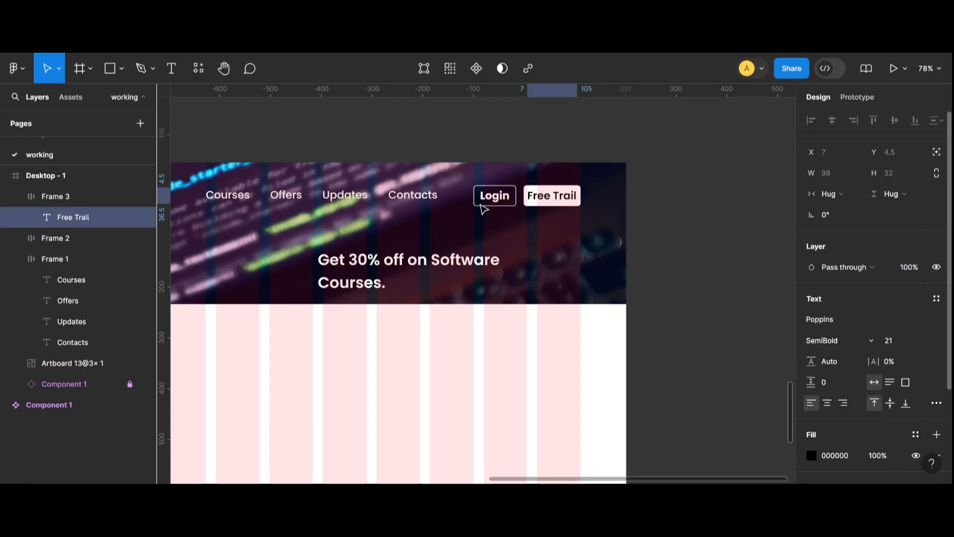
Set the Login button text weight to SemiBold.
click(511, 200)
click(511, 199)
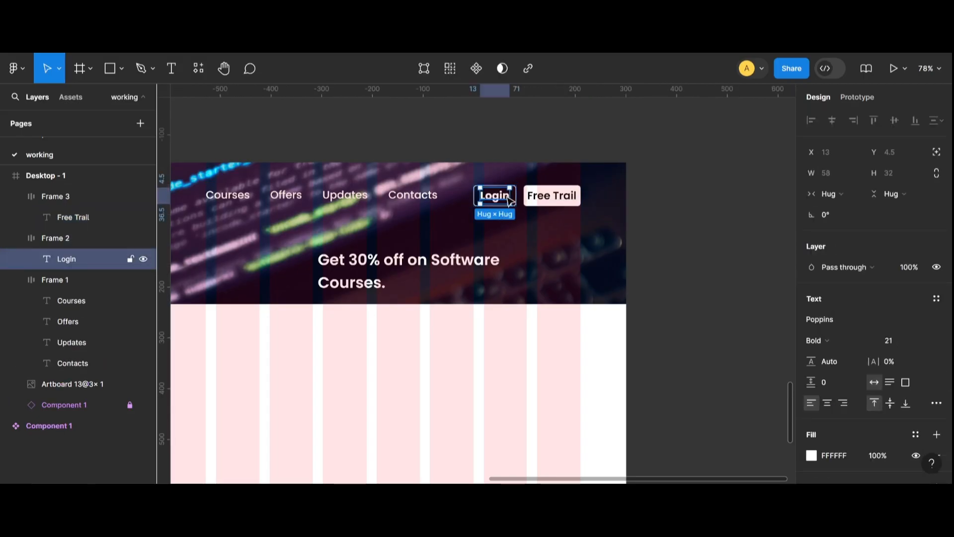
click(843, 343)
click(832, 278)
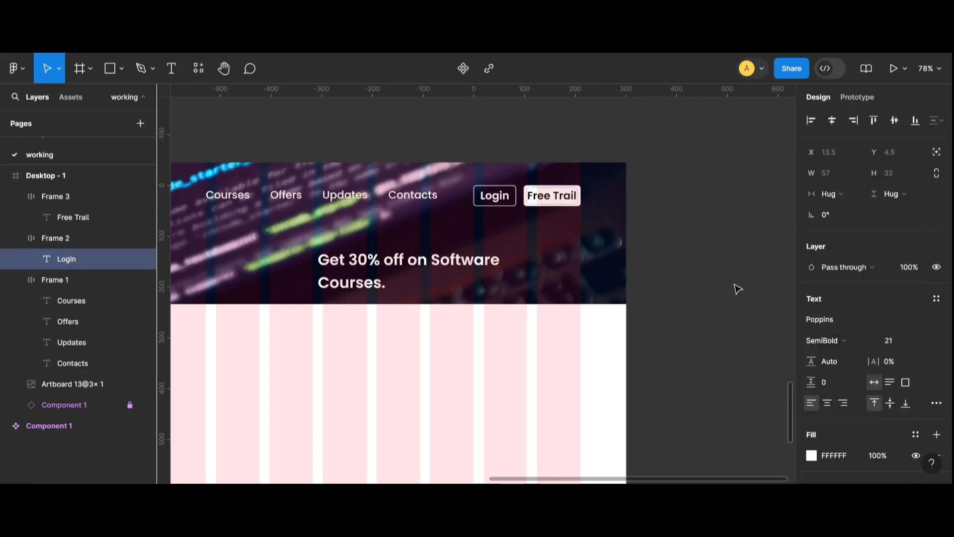
click(700, 380)
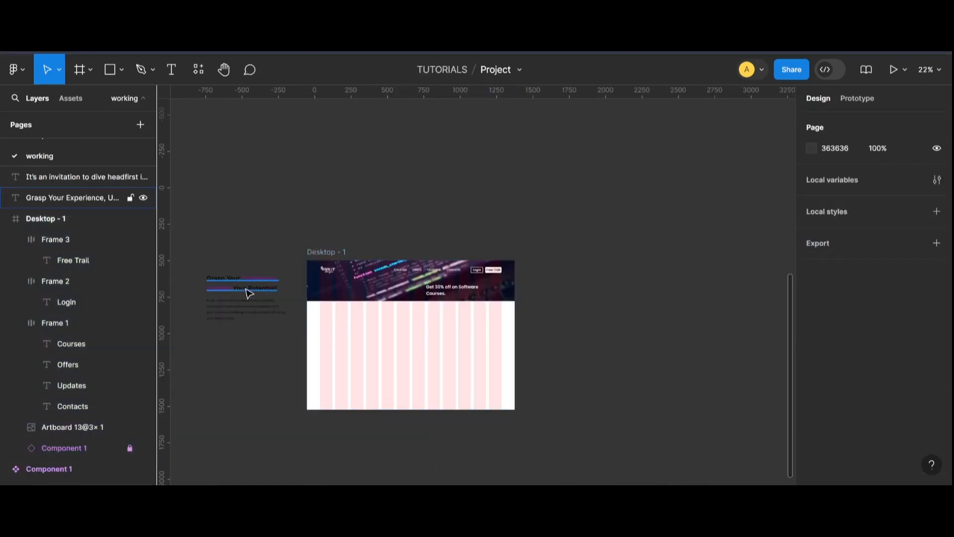
Set the hero headline's font size to 68.
drag(249, 289, 362, 336)
scroll(365, 338, up, 5)
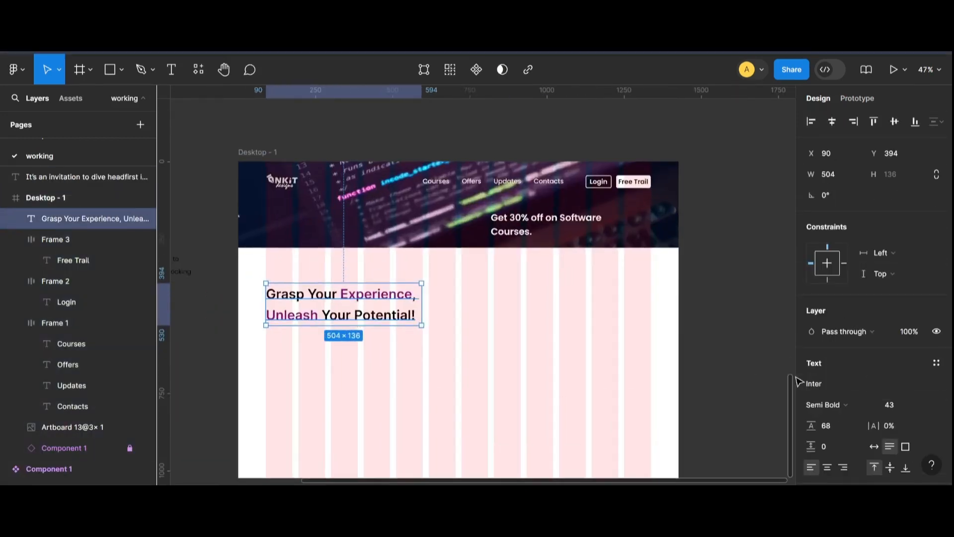
click(892, 404)
text(68)
key(Return)
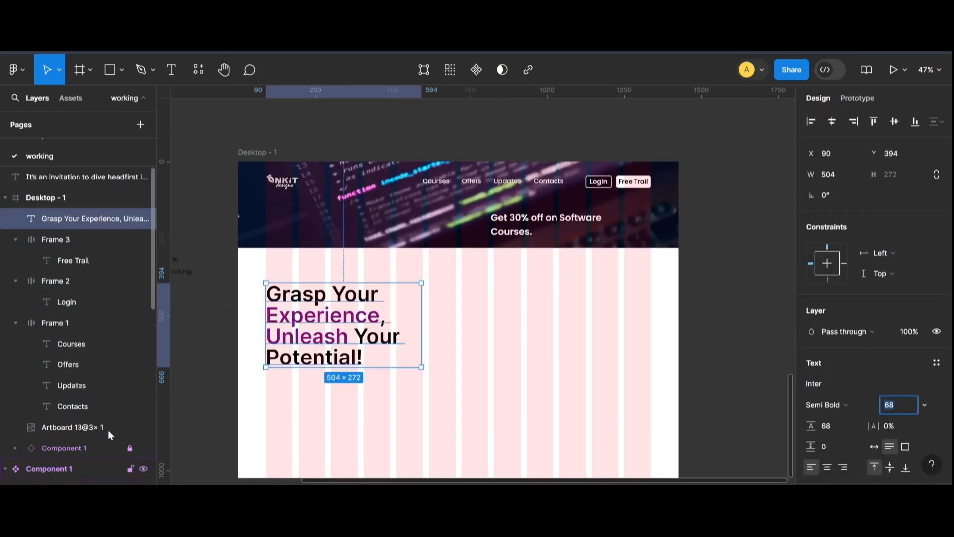
Widen the headline text box to about 698 px and raise its line height to 83.
drag(425, 317, 484, 318)
click(825, 426)
key(Up)
key(Up)
key(Up)
key(Up)
key(Up)
key(Up)
key(Up)
key(Up)
key(Up)
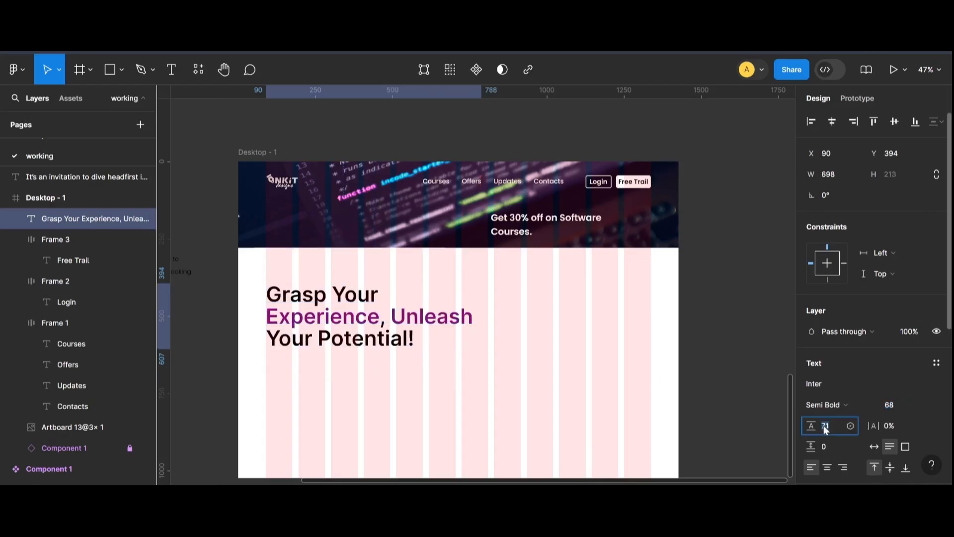
key(Up)
key(Up)
key(Up)
key(Up)
key(Up)
key(Up)
Try headline font sizes of 70 and 67 before returning it to 68.
scroll(466, 365, down, 1)
click(903, 410)
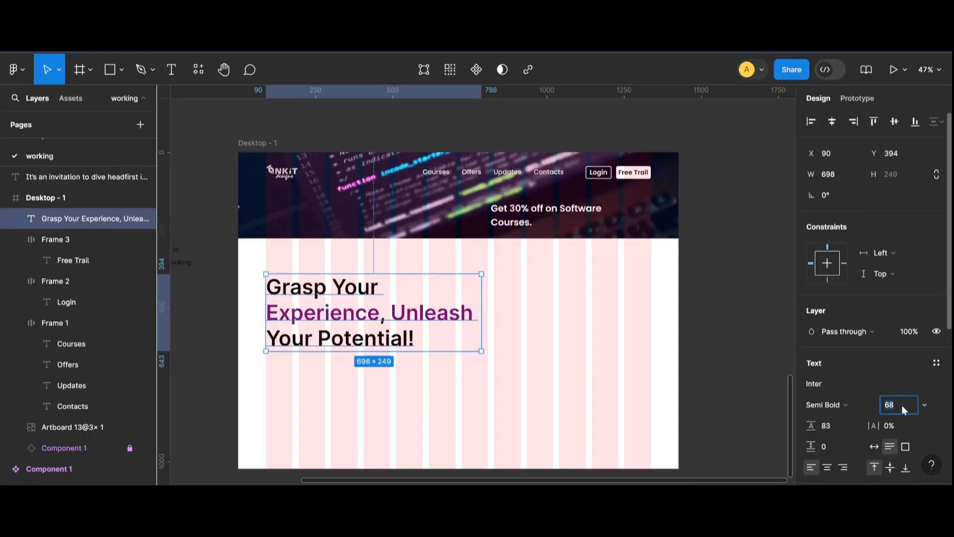
text(70)
key(Return)
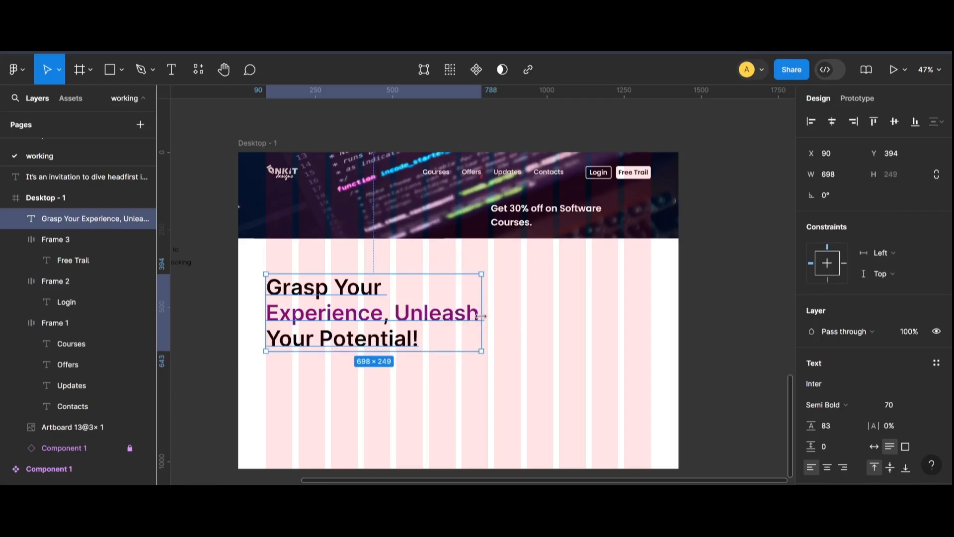
click(896, 404)
text(67)
key(Return)
key(Up)
Move the headline text block slightly upward.
double_click(329, 313)
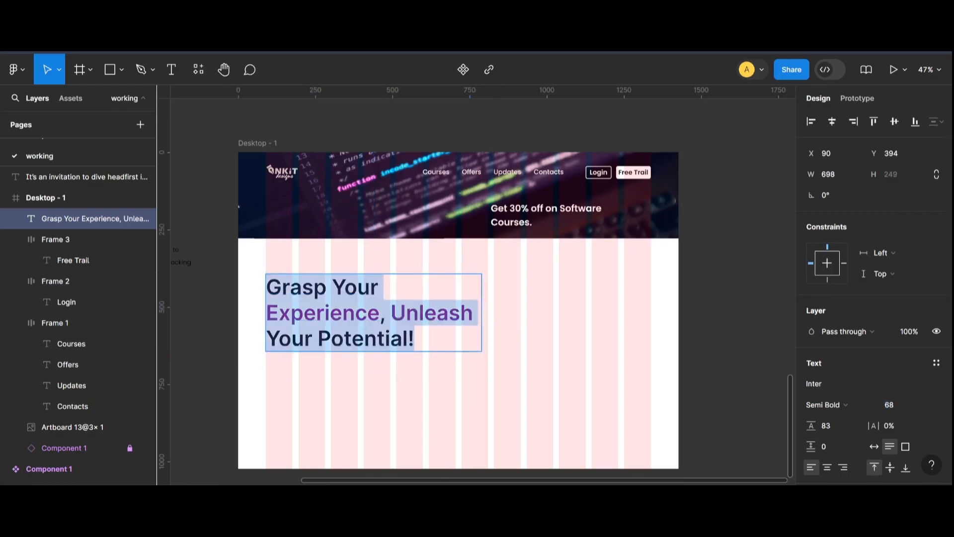
click(330, 313)
drag(266, 313, 473, 314)
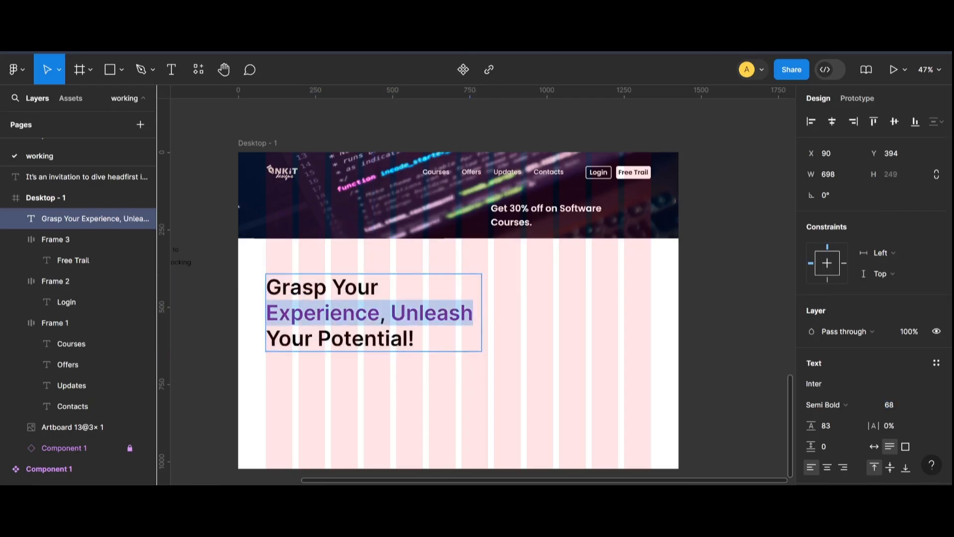
click(225, 369)
click(222, 369)
drag(319, 328, 319, 325)
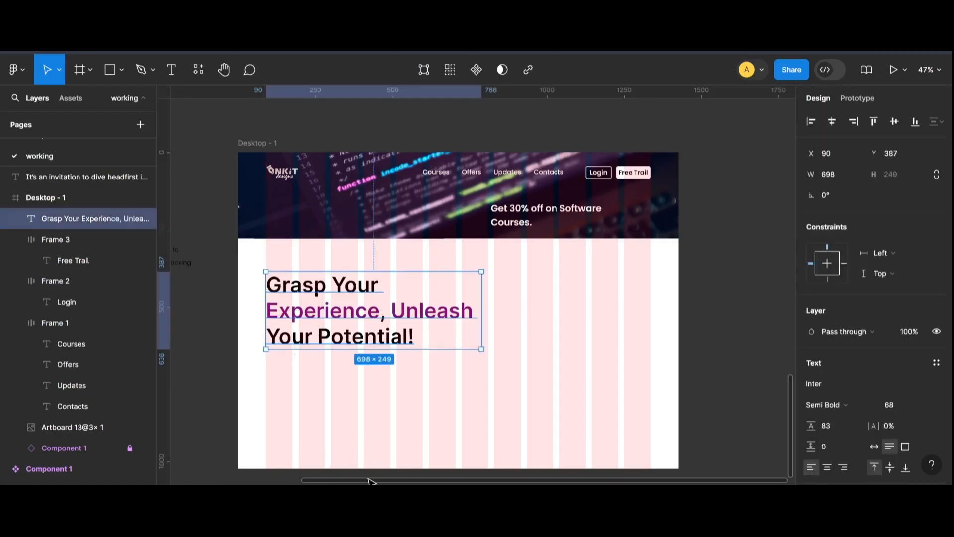
Set the introductory paragraph's font size to 22.
drag(368, 479, 320, 478)
drag(195, 264, 433, 387)
click(894, 405)
text(22)
key(Return)
Place the student photo inside the desktop frame, right of the headline.
click(320, 137)
click(325, 132)
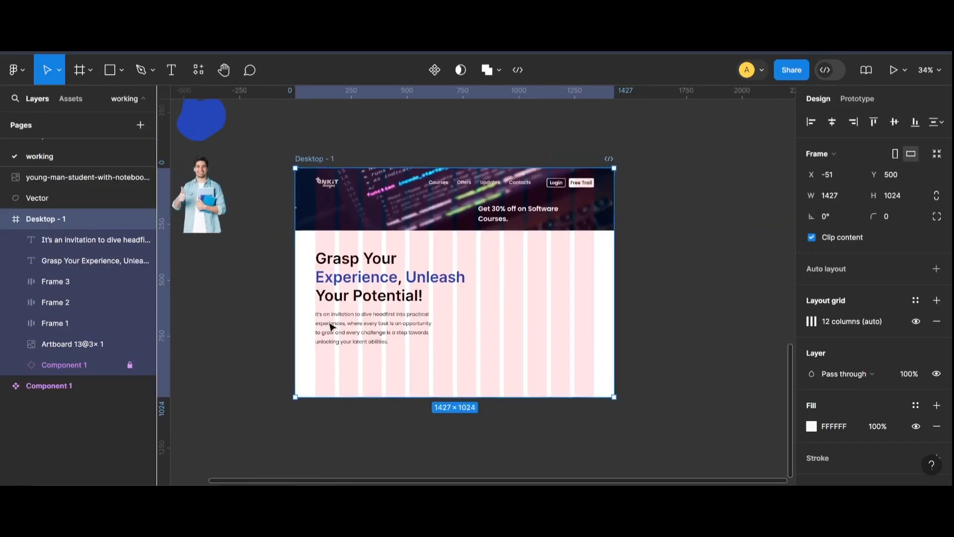
click(219, 189)
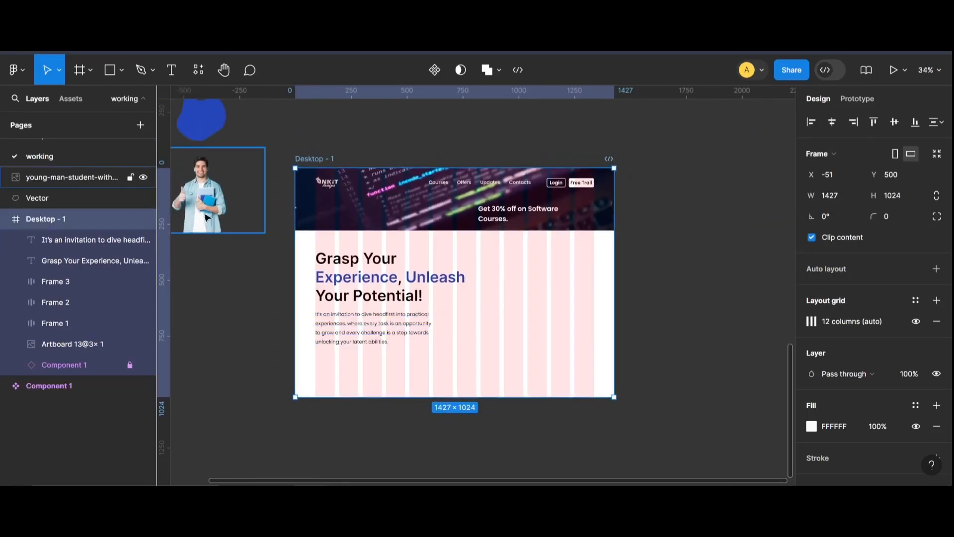
drag(219, 189, 228, 200)
drag(201, 119, 248, 188)
drag(386, 232, 234, 188)
drag(234, 286, 523, 330)
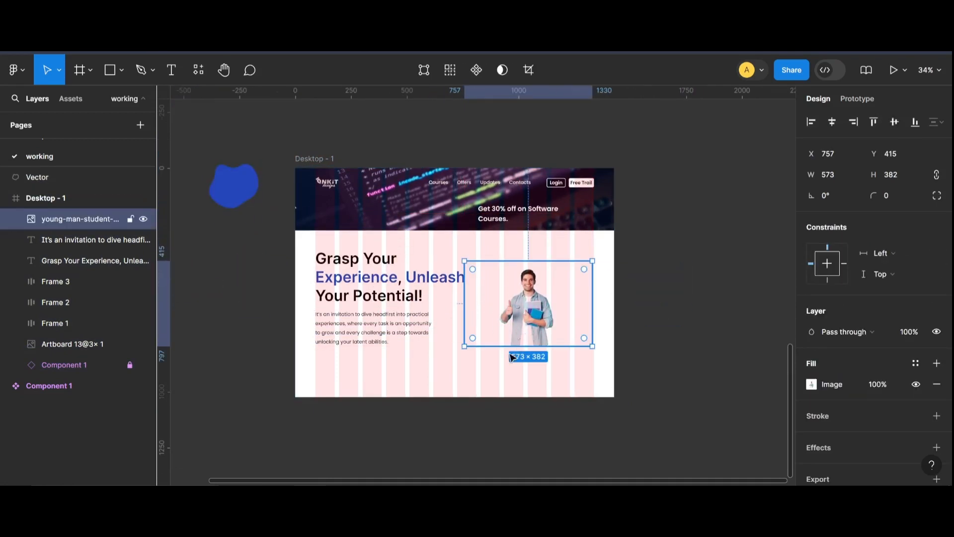
Enlarge the student photo to about 777×518.
drag(462, 347, 418, 376)
drag(514, 347, 531, 323)
scroll(547, 372, up, 4)
scroll(298, 262, down, 5)
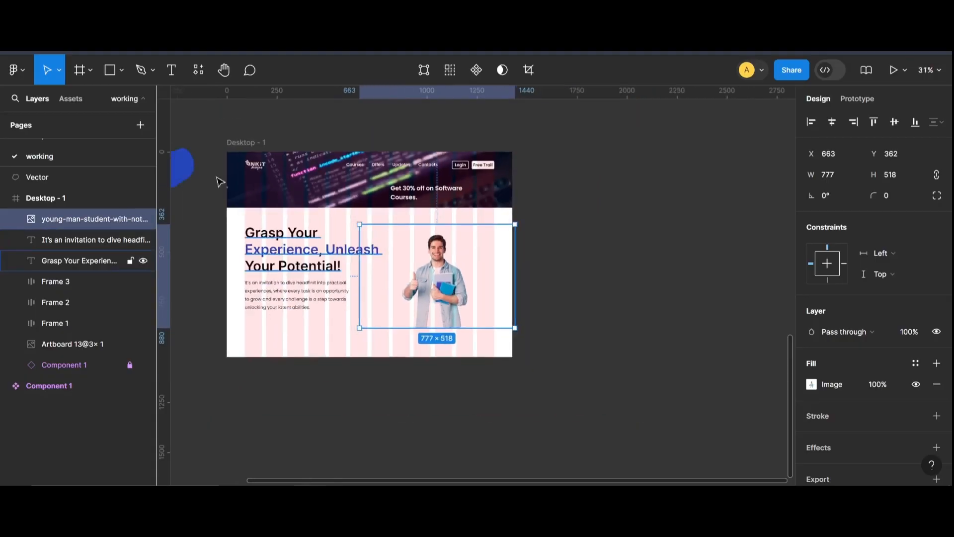
Move the blue blob onto the photo and send it to the back.
drag(186, 169, 467, 298)
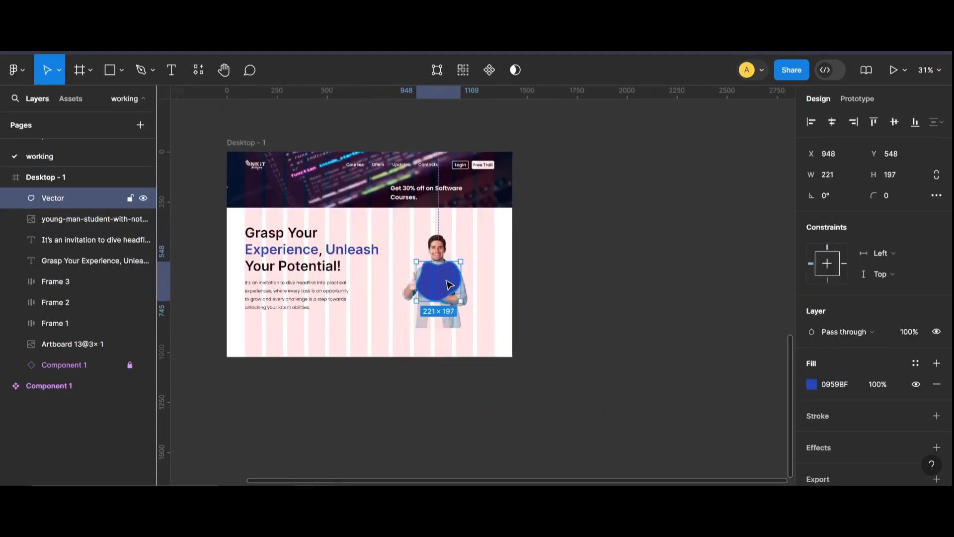
right_click(443, 285)
click(472, 196)
scroll(474, 250, up, 3)
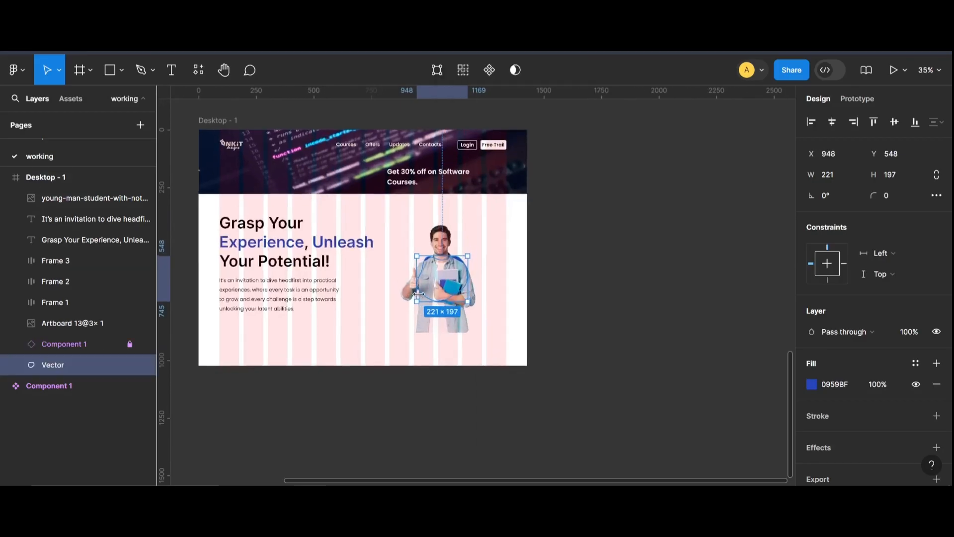
Resize the blue blob to about 428×382 behind the student.
drag(474, 249, 529, 201)
drag(513, 247, 480, 271)
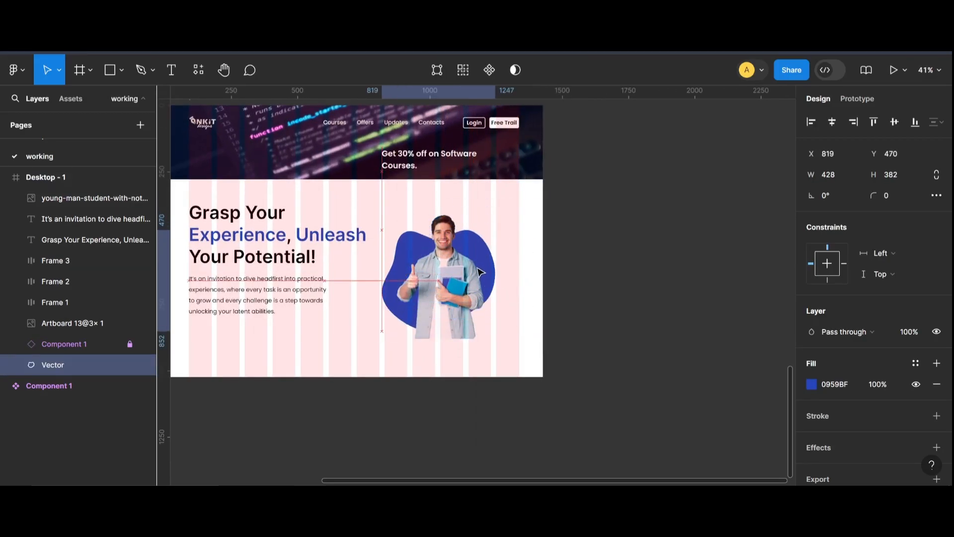
drag(384, 324, 396, 306)
Enlarge the student photo to about 875×583 and reposition it over the blob.
click(443, 231)
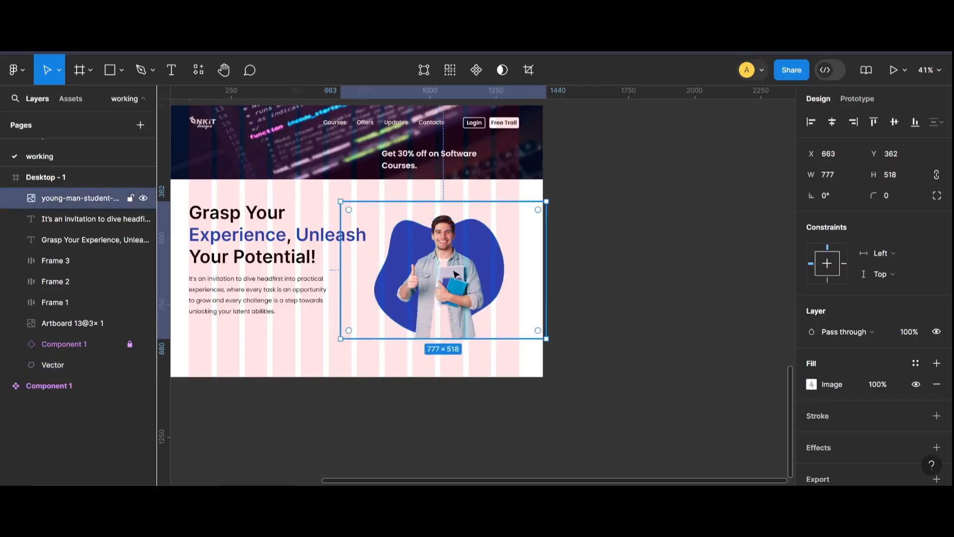
drag(549, 341, 560, 356)
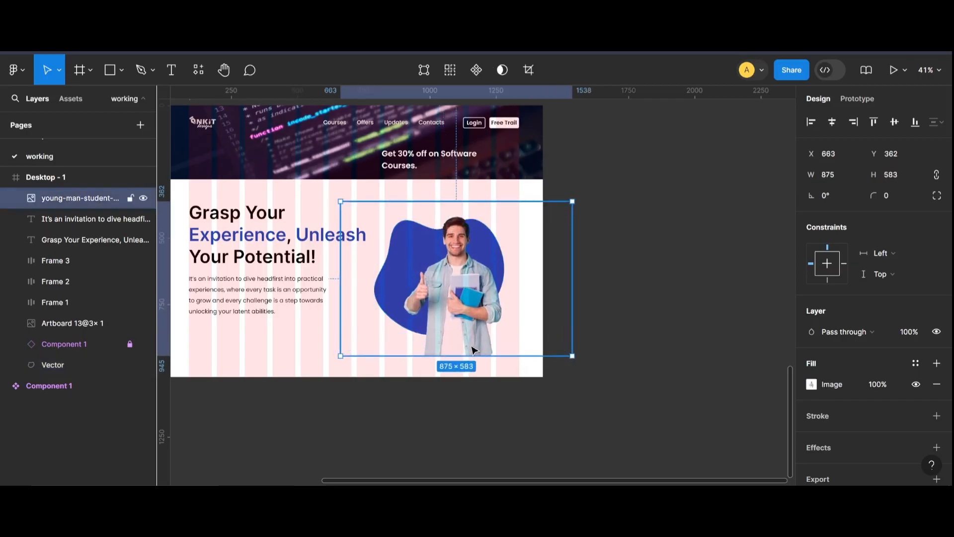
drag(474, 351, 453, 339)
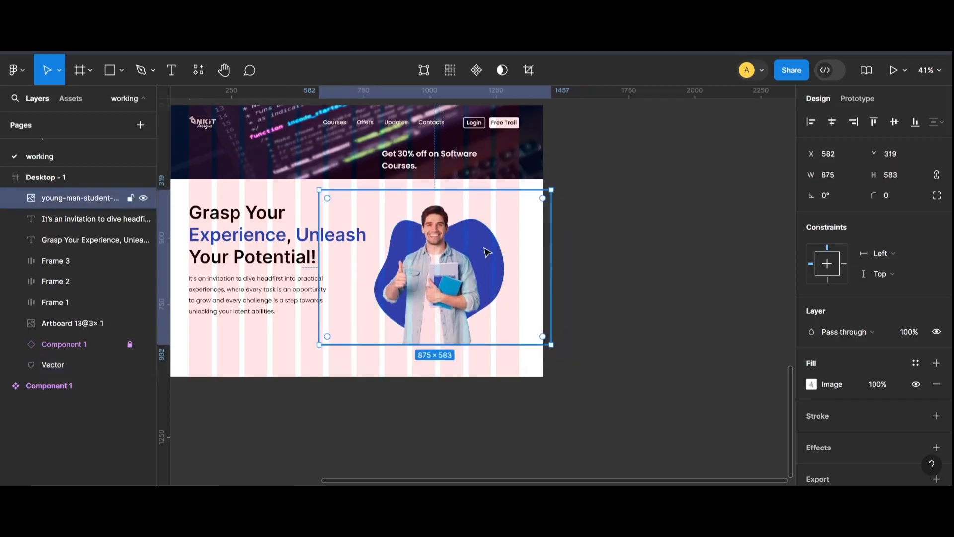
click(598, 266)
Try to hide the desktop frame's layout grid.
drag(508, 482, 464, 482)
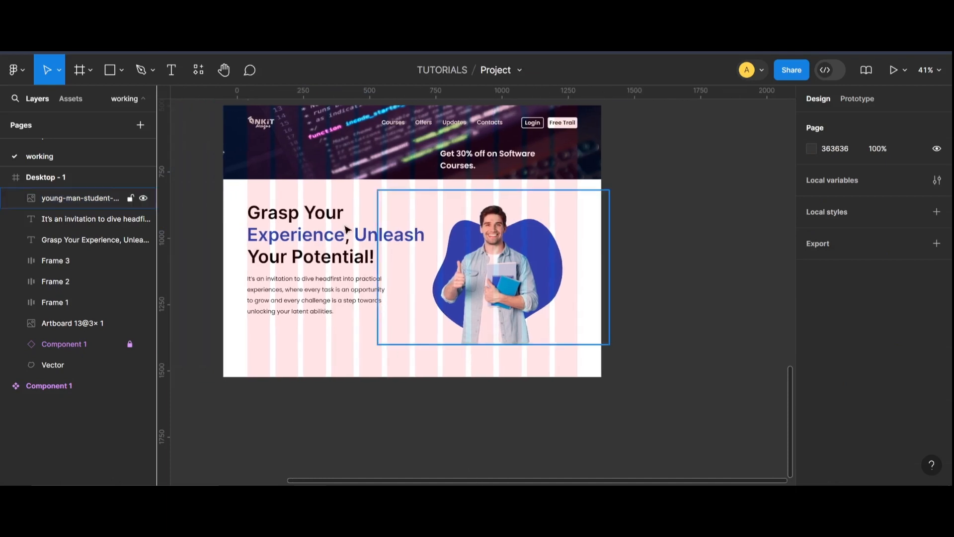
scroll(275, 182, up, 1)
click(262, 114)
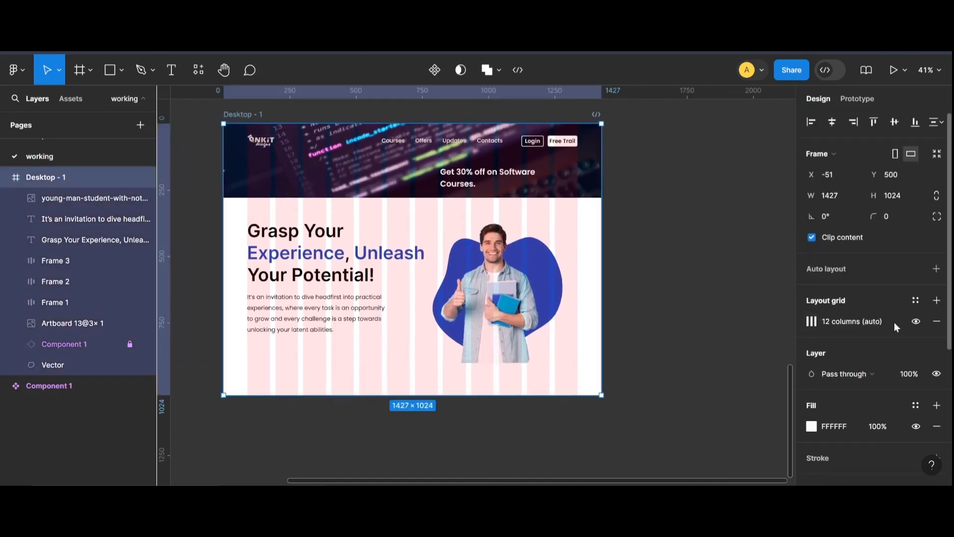
click(915, 321)
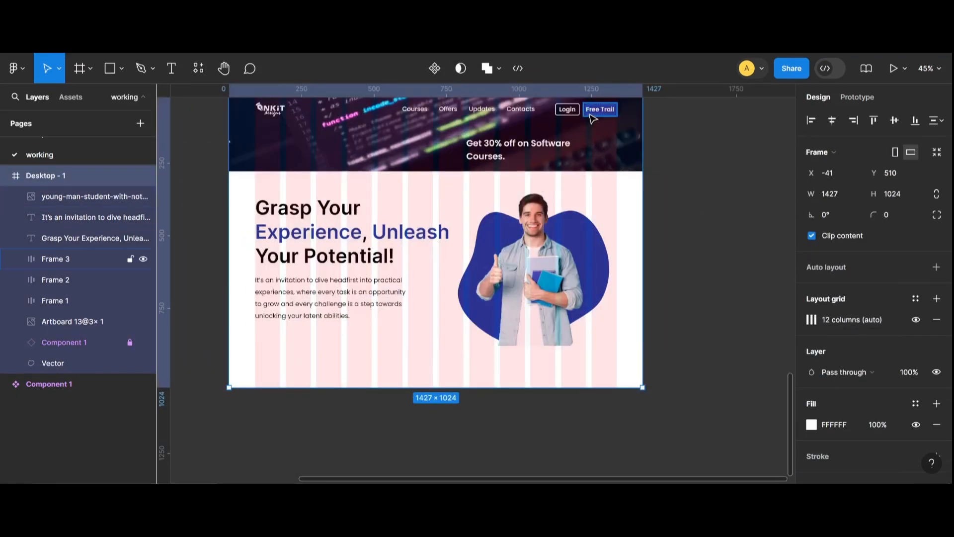
Draw a rectangle about 508×72 below the introductory paragraph.
click(591, 119)
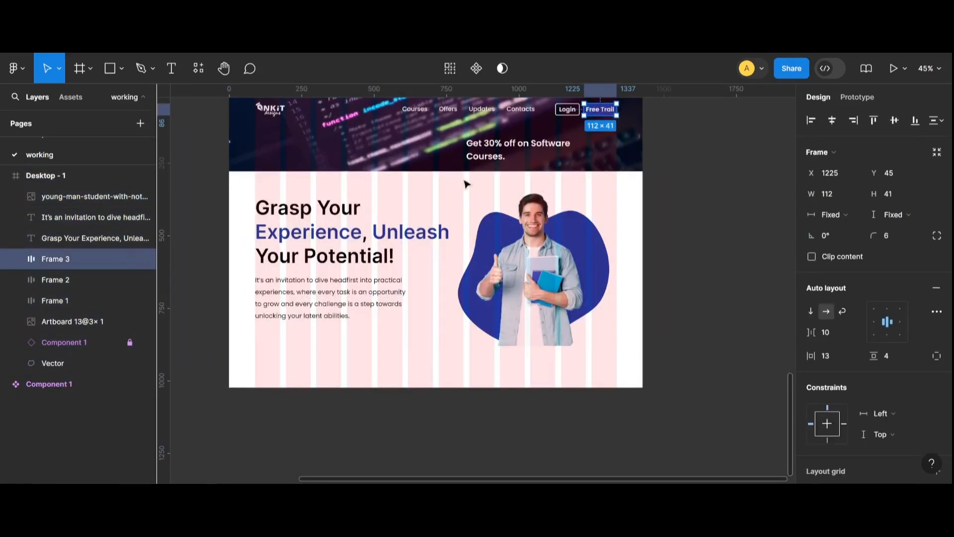
click(121, 68)
click(126, 100)
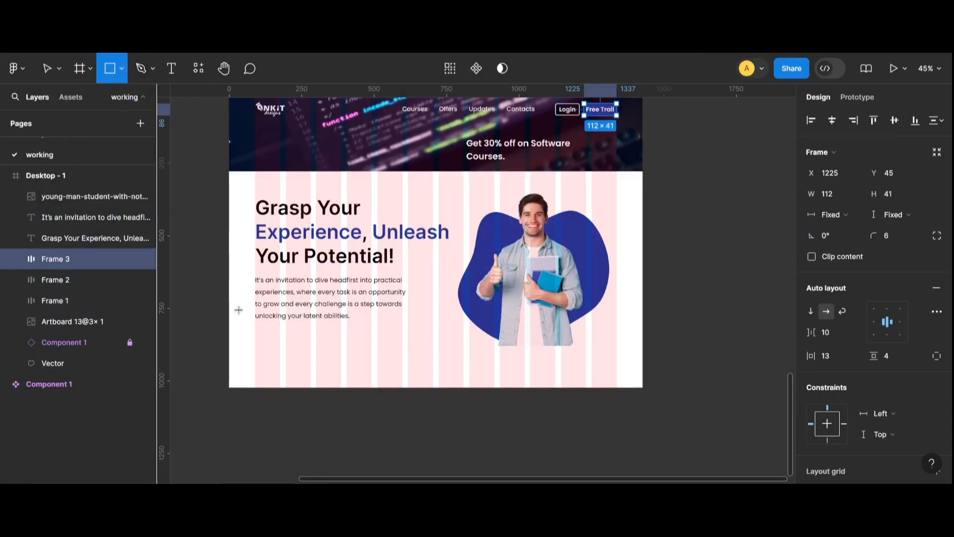
drag(255, 329, 402, 350)
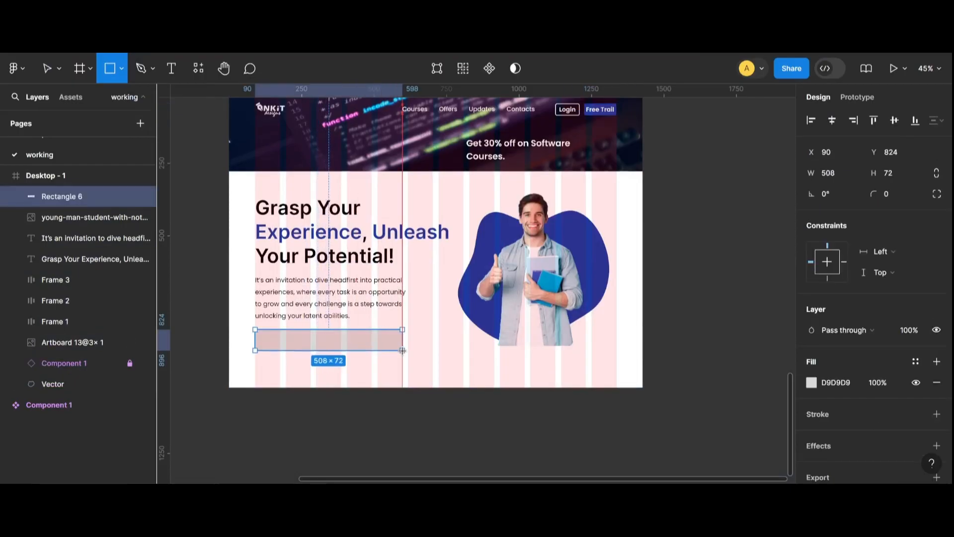
Set the new rectangle's corner radius to 6.
click(899, 196)
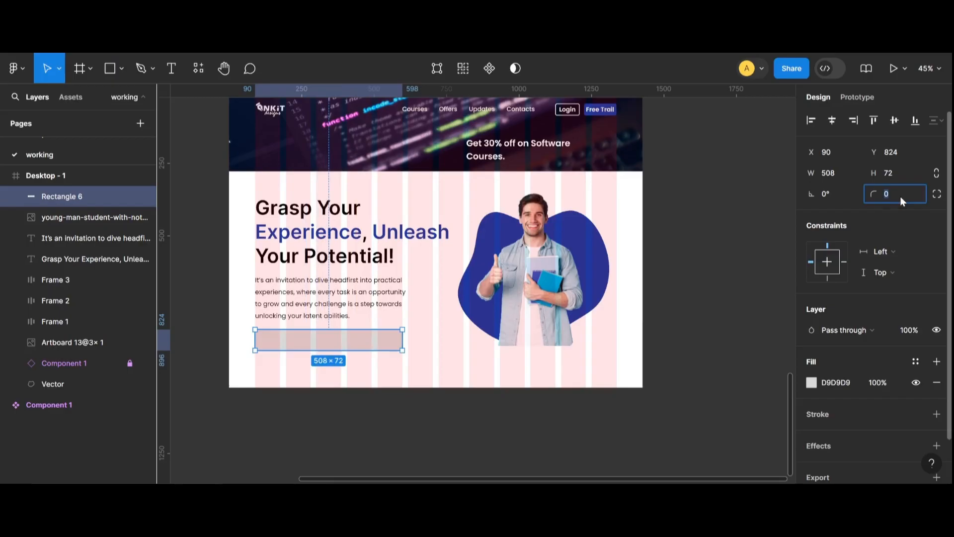
text(6)
key(Return)
Fill the rectangle with the blob's dark blue, sampling the colour with the eyedropper.
scroll(288, 390, up, 5)
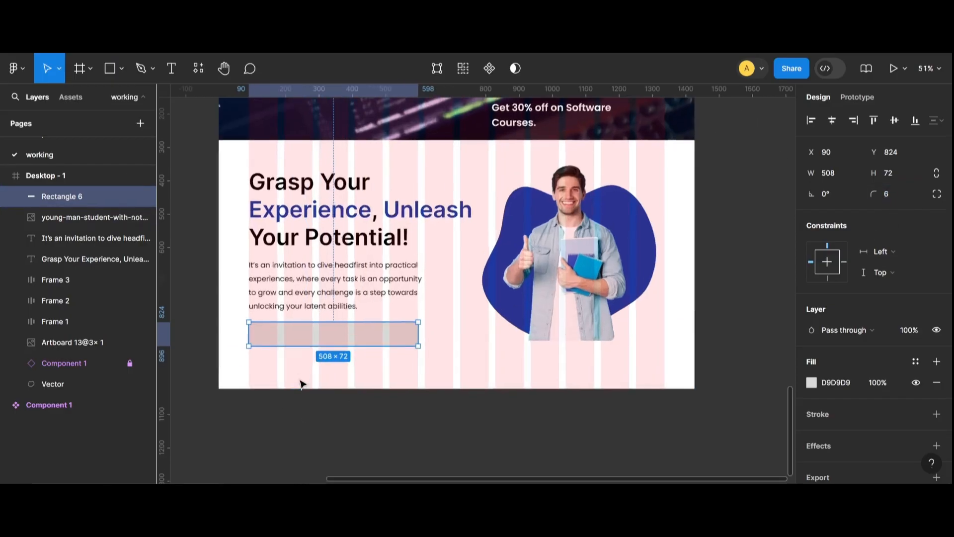
click(402, 432)
click(369, 332)
click(812, 382)
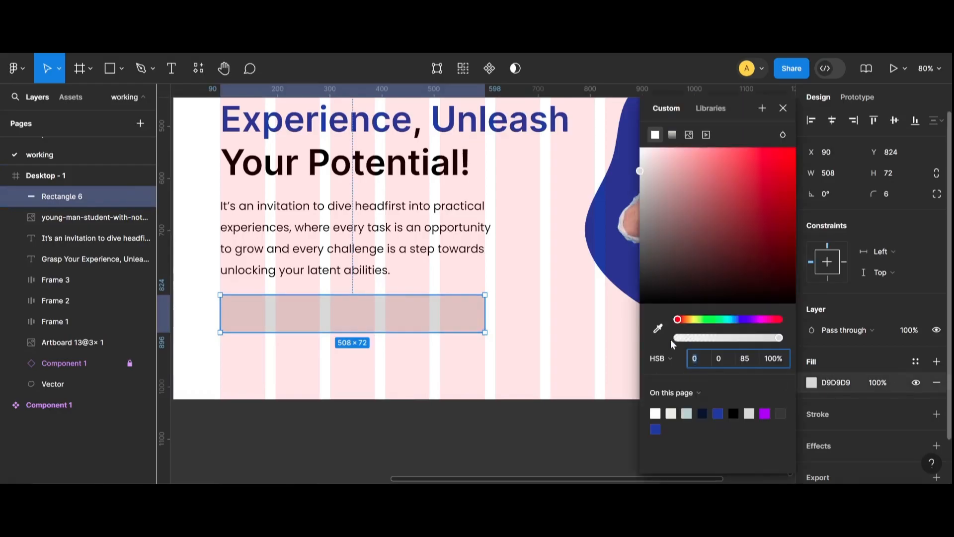
click(658, 328)
click(608, 268)
click(486, 426)
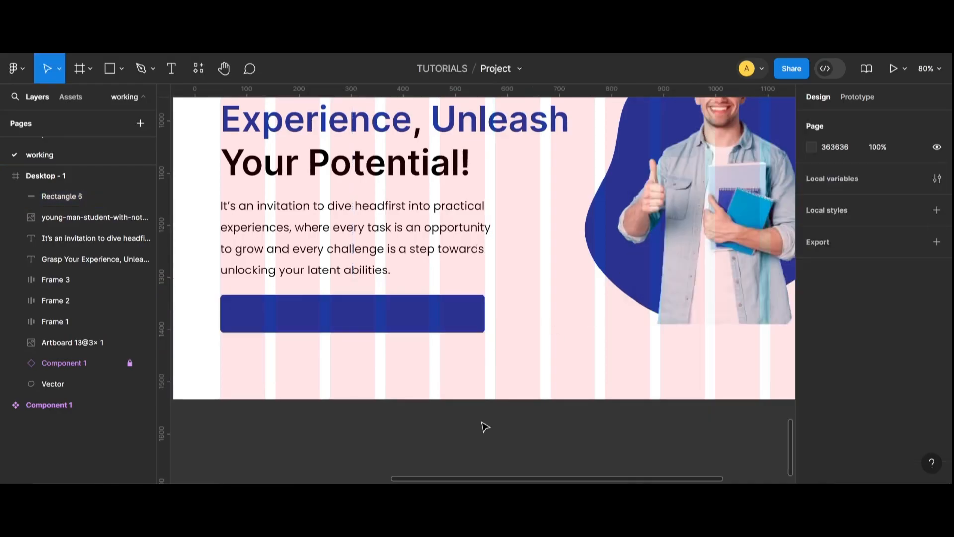
Add a text label reading "Enroll Now" on top of the blue button rectangle.
click(179, 67)
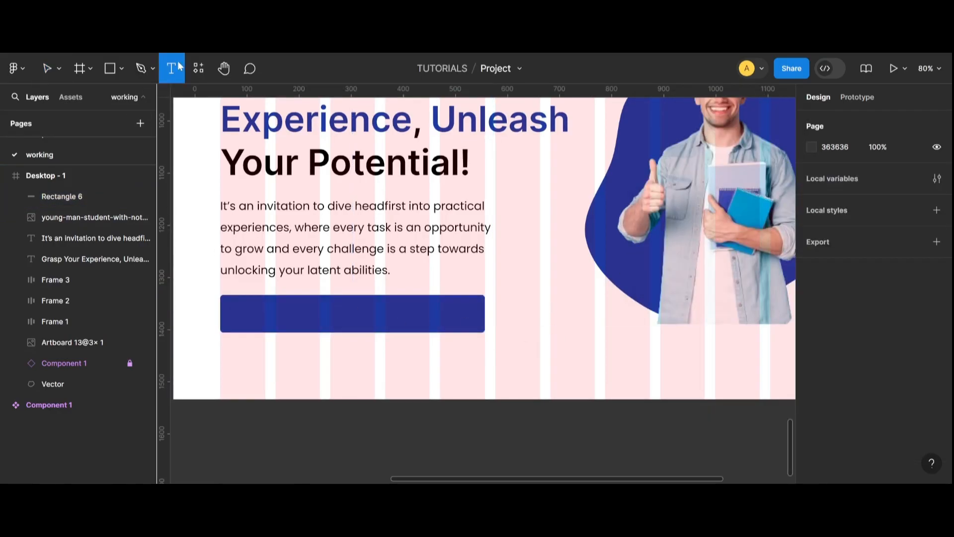
click(302, 320)
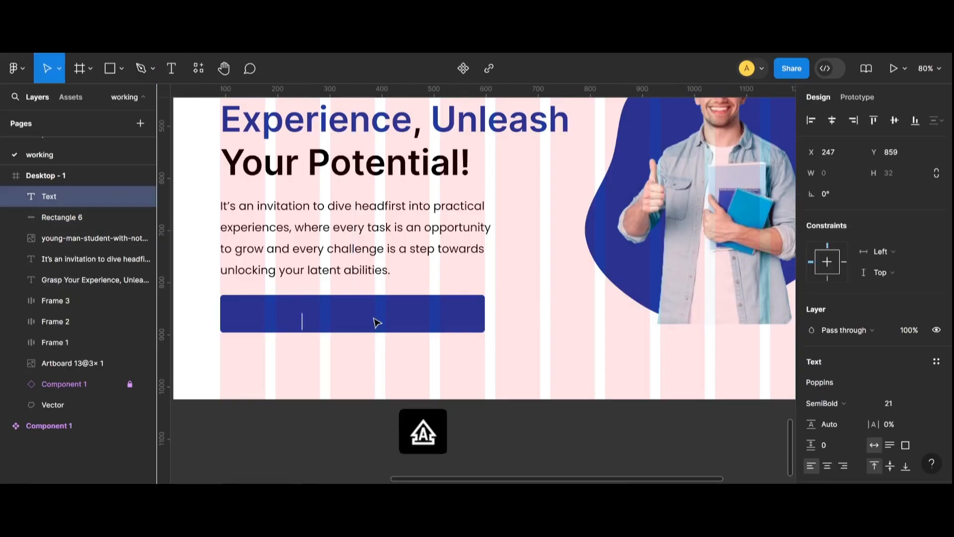
text(Enroll Now)
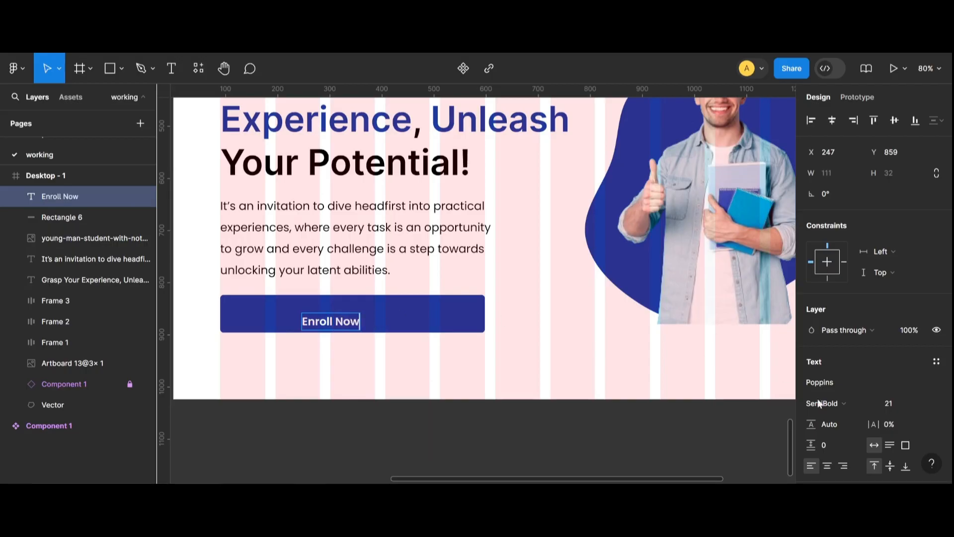
Increase the Enroll Now label's font size by a few points.
click(892, 403)
key(Escape)
key(Up)
key(Up)
key(Up)
key(Up)
key(Up)
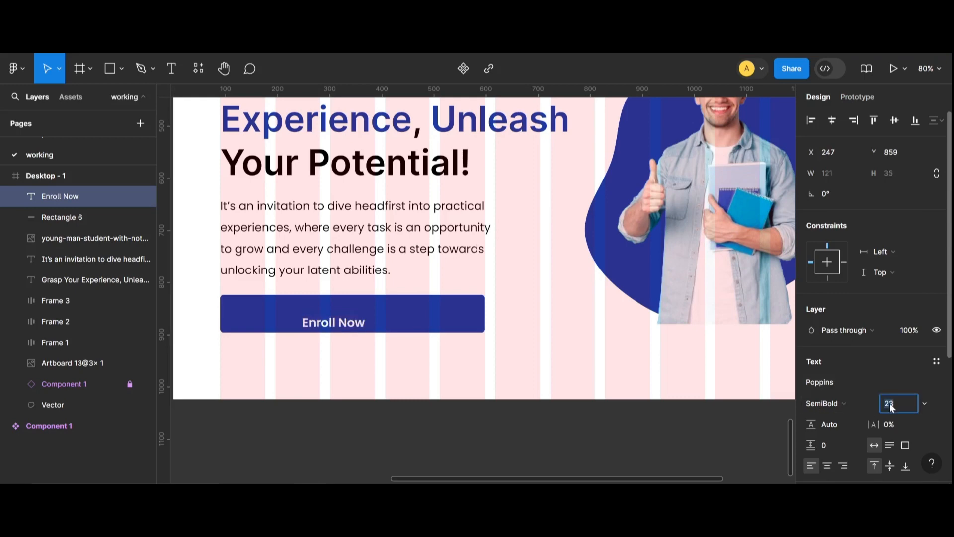